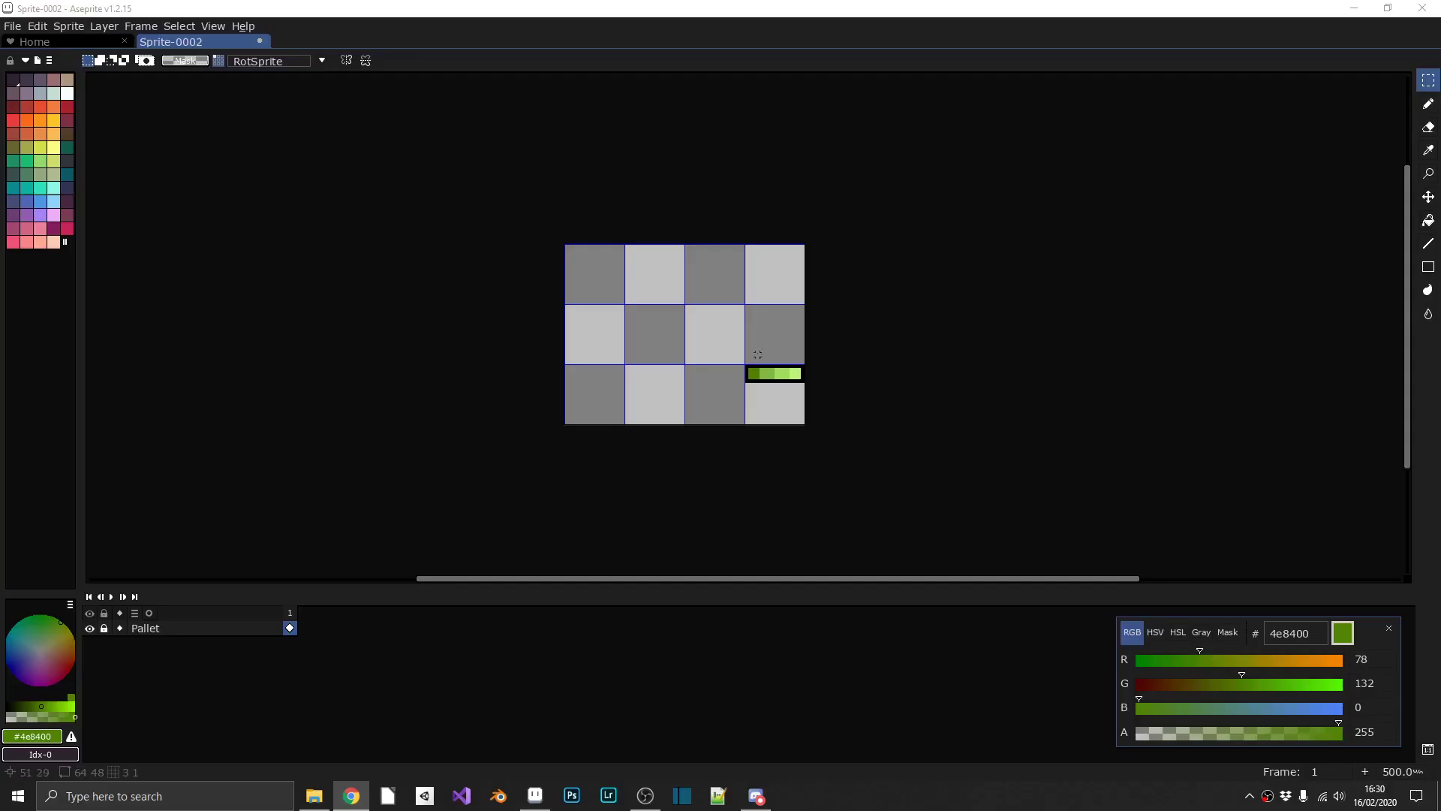
# - Add a new layer to the sprite and name it "Base"
pyautogui.scroll(4, 651, 331)
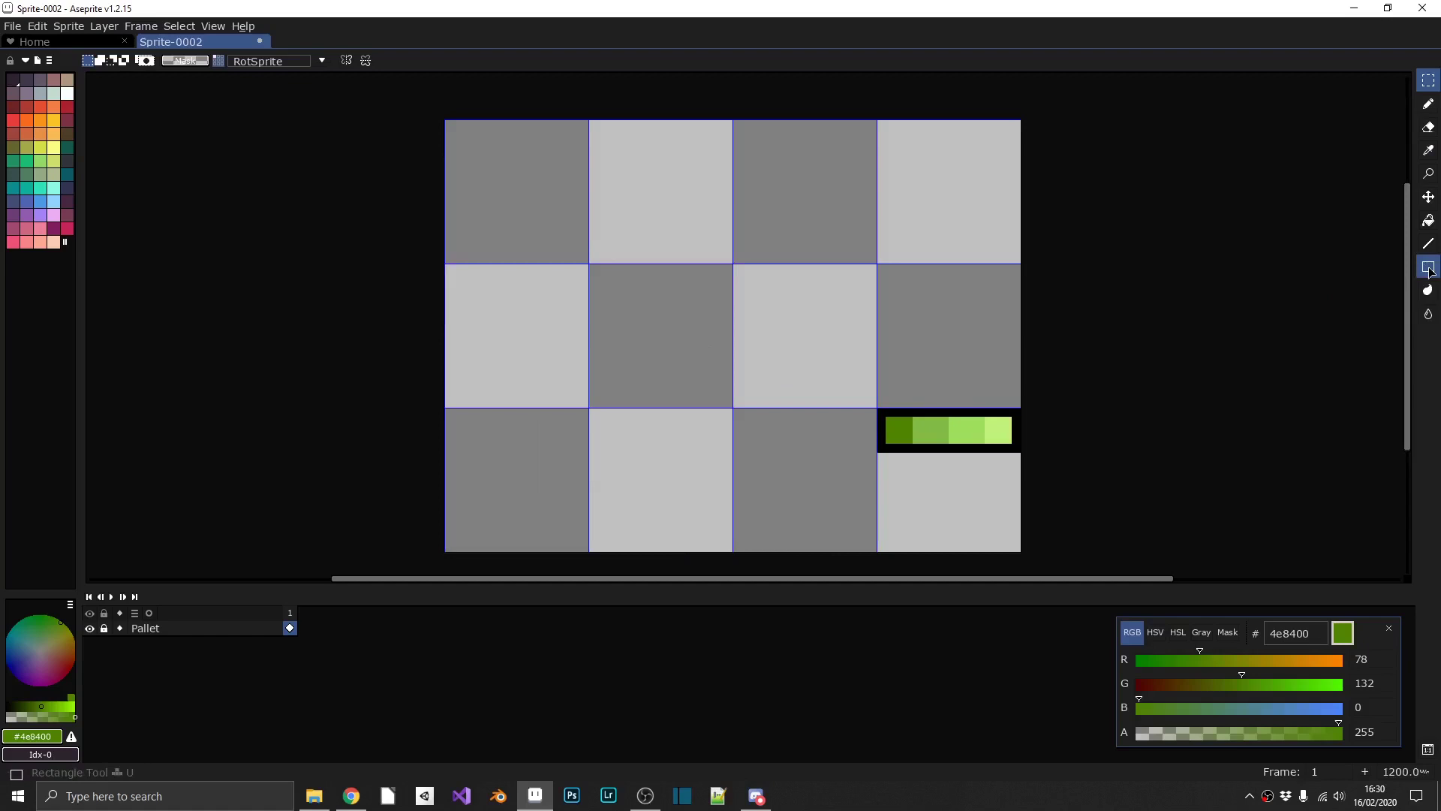
pyautogui.hotkey('shift', 'n')
pyautogui.doubleClick(184, 632)
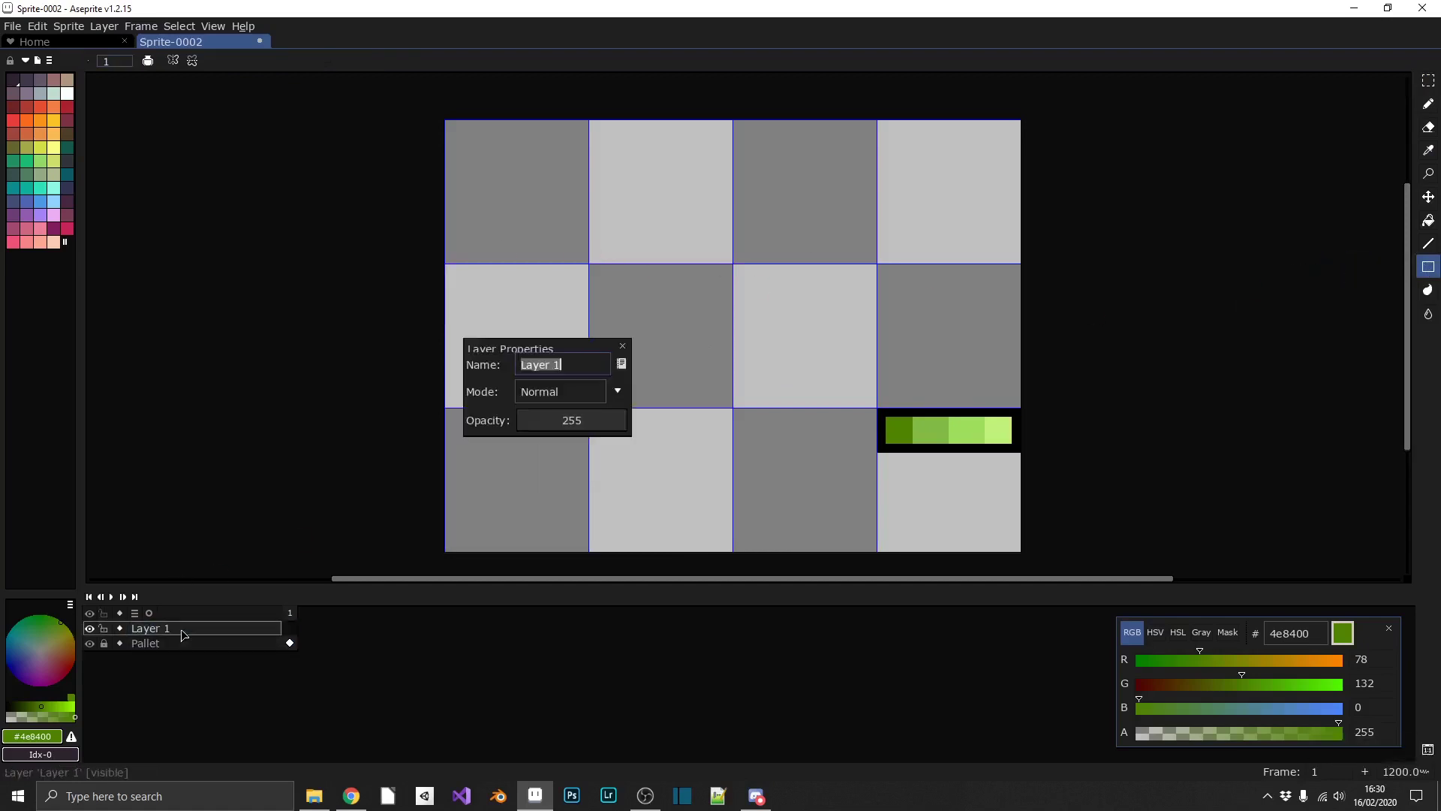
pyautogui.write('Base')
pyautogui.press('Return')
# - Draw a dark green #4e8400 rectangle outline around the middle tile of the second column and fill the area outside it with #81ba44
pyautogui.moveTo(548, 223); pyautogui.dragTo(777, 450)
pyautogui.press('g')
pyautogui.keyDown('alt'); pyautogui.click(929, 430); pyautogui.keyUp('alt')
pyautogui.click(914, 313)
# - Move the Pallet layer above the Base layer, choose the Pencil tool and make Base the active layer
pyautogui.click(159, 644)
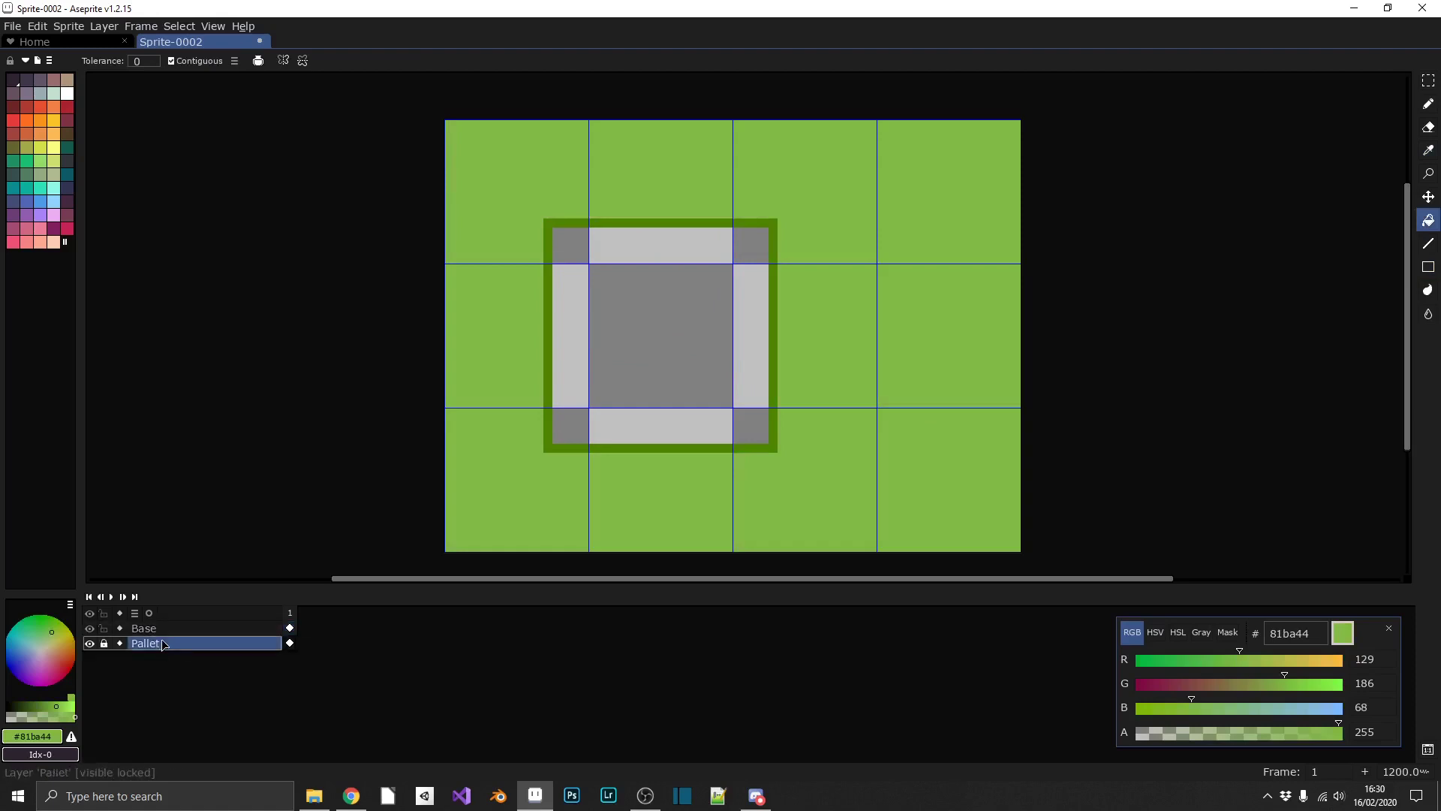
pyautogui.moveTo(158, 643); pyautogui.dragTo(159, 626)
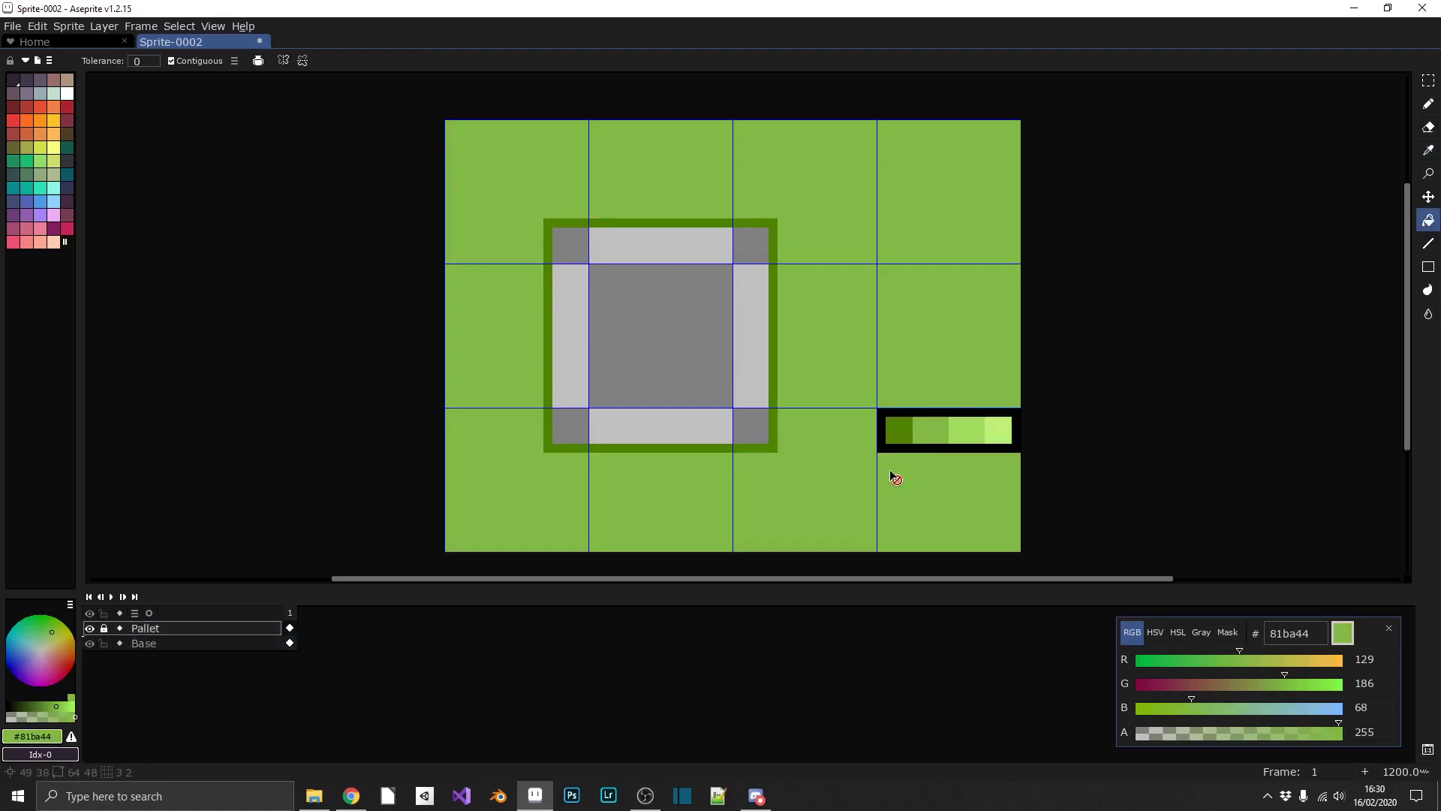
pyautogui.scroll(1, 701, 316)
pyautogui.keyDown('alt'); pyautogui.click(1016, 457); pyautogui.keyUp('alt')
pyautogui.press('b')
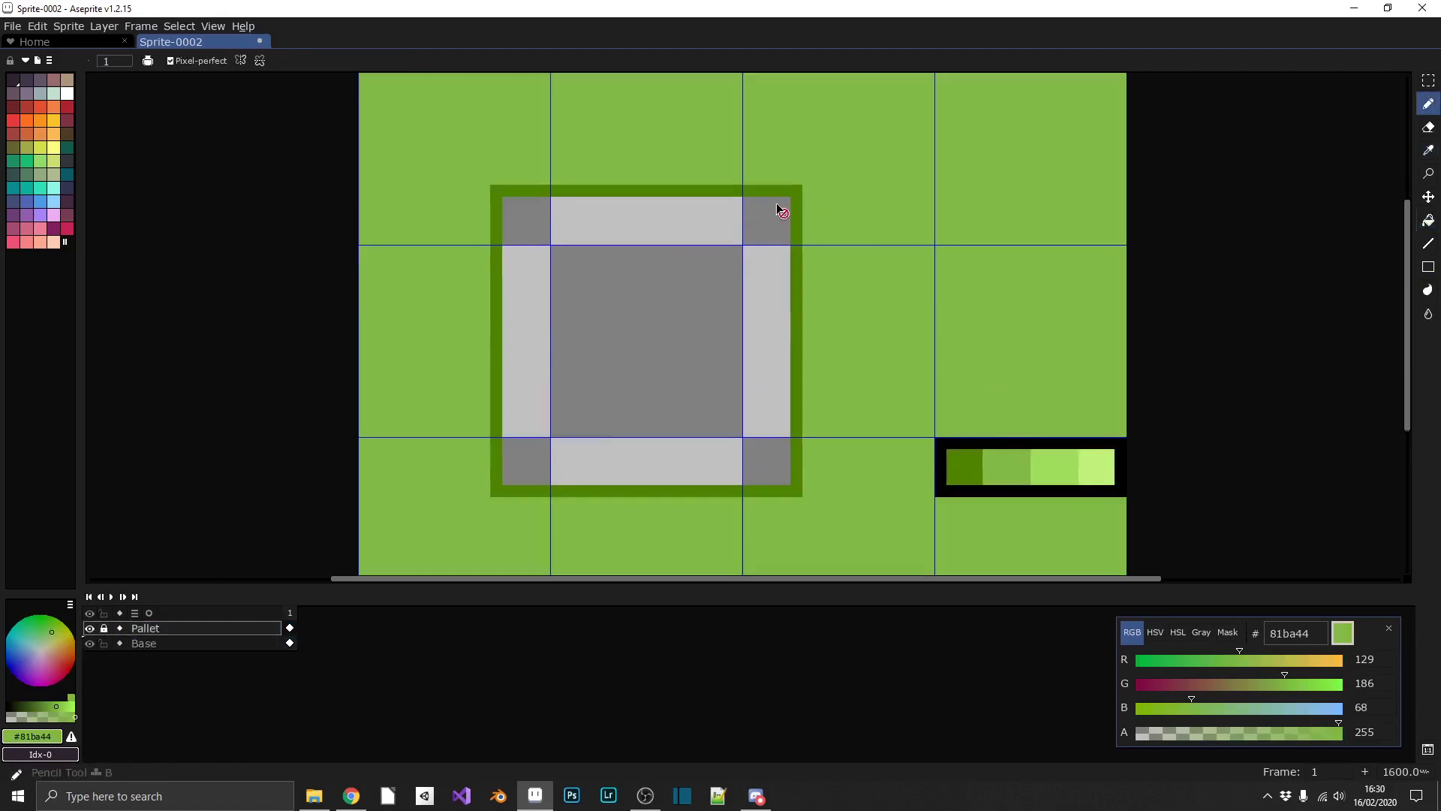
pyautogui.click(144, 644)
# - Reshape the outline's upper-right corner into jagged pixel steps, using #4e8400 for the edge and #81ba44 for the grass outside
pyautogui.scroll(1, 778, 196)
pyautogui.scroll(1, 780, 196)
pyautogui.keyDown('alt'); pyautogui.click(818, 233); pyautogui.keyUp('alt')
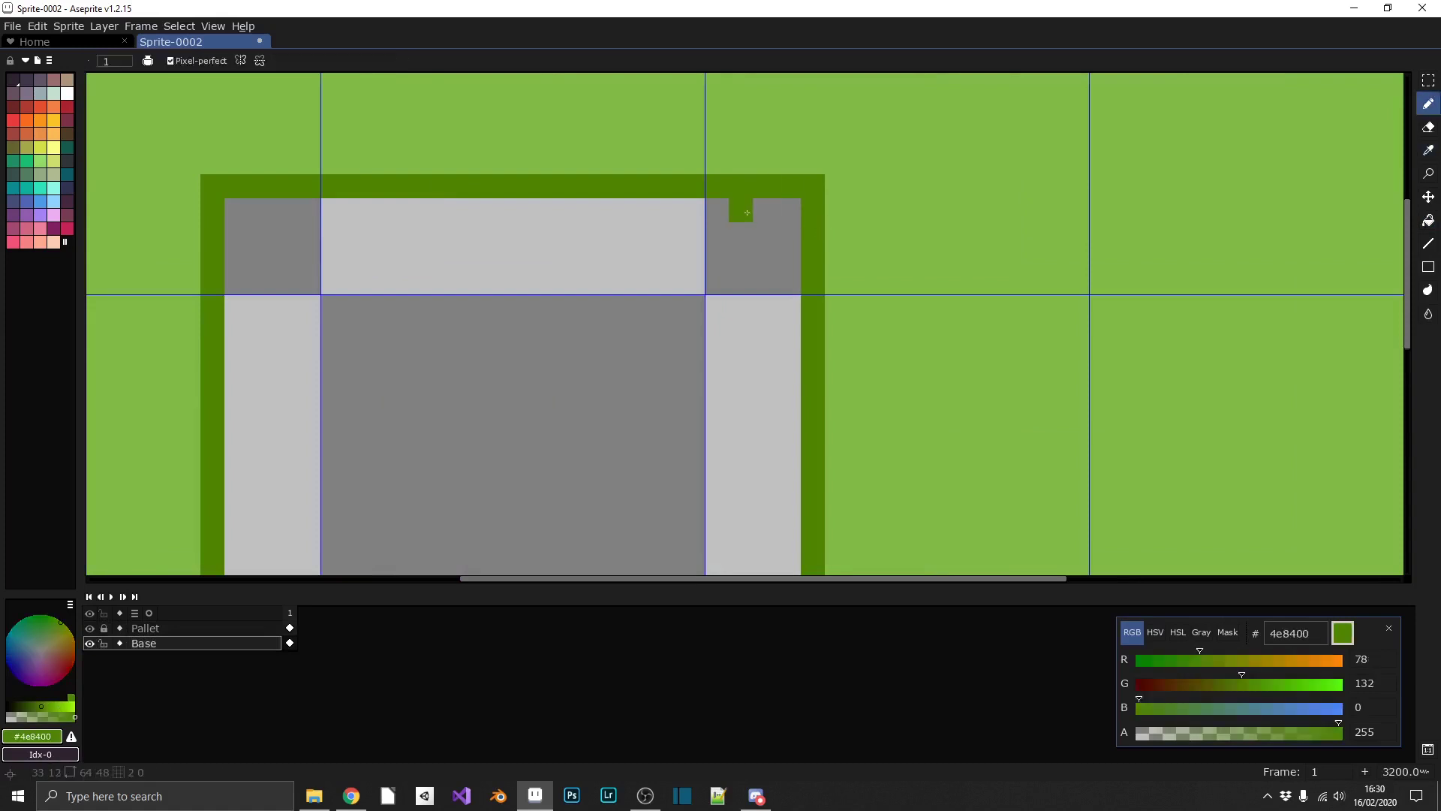
pyautogui.moveTo(746, 214)
pyautogui.mouseDown()
pyautogui.moveTo(777, 223)
pyautogui.moveTo(765, 210)
pyautogui.mouseUp()
pyautogui.click(787, 213)
pyautogui.keyDown('alt'); pyautogui.click(774, 161); pyautogui.keyUp('alt')
pyautogui.moveTo(742, 188); pyautogui.dragTo(790, 188)
pyautogui.click(811, 189)
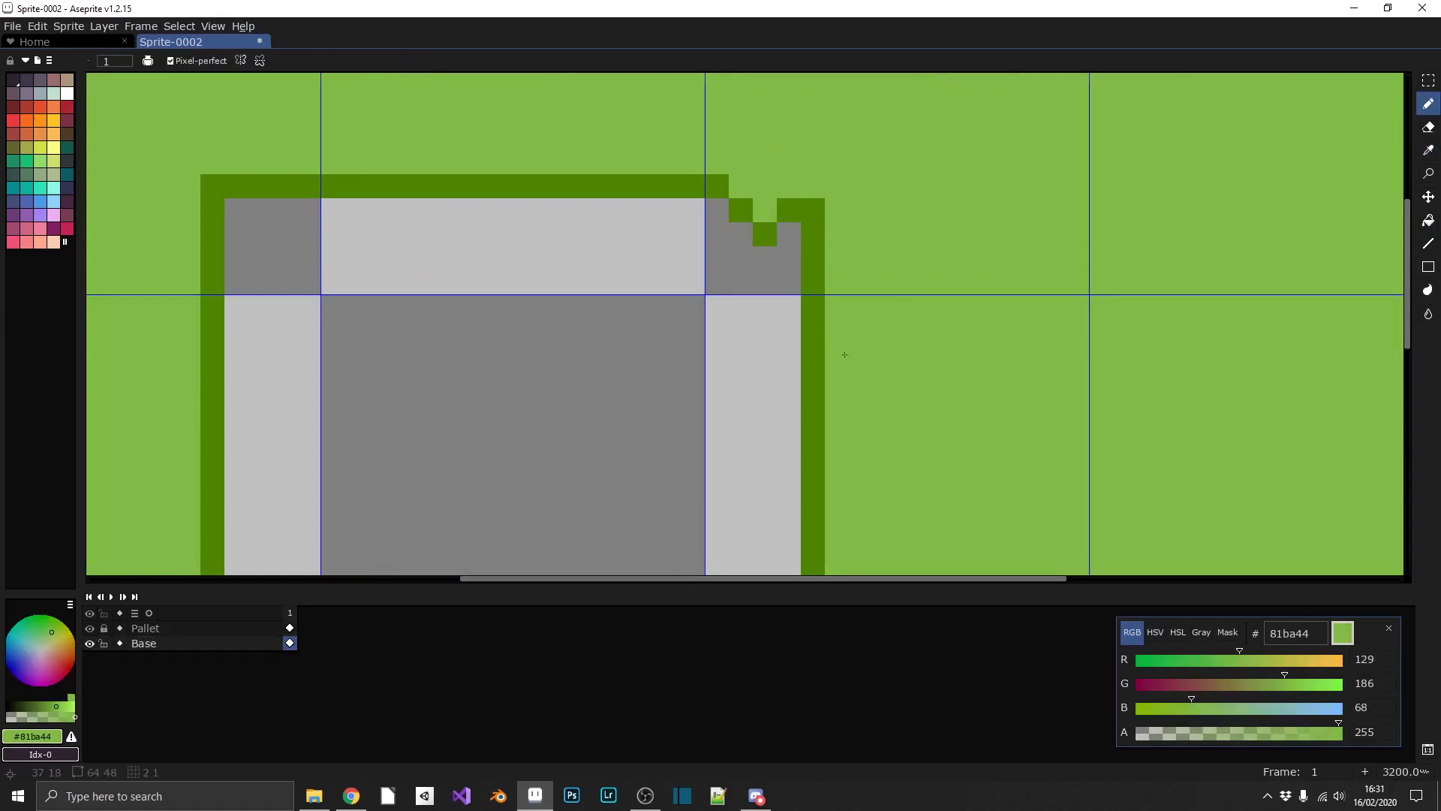
# - Step the outline's upper-left corner inward with #4e8400 pixels and paint over the old corner in #81ba44
pyautogui.moveTo(372, 308); pyautogui.dragTo(637, 331)
pyautogui.keyDown('alt'); pyautogui.click(550, 209); pyautogui.keyUp('alt')
pyautogui.click(549, 233)
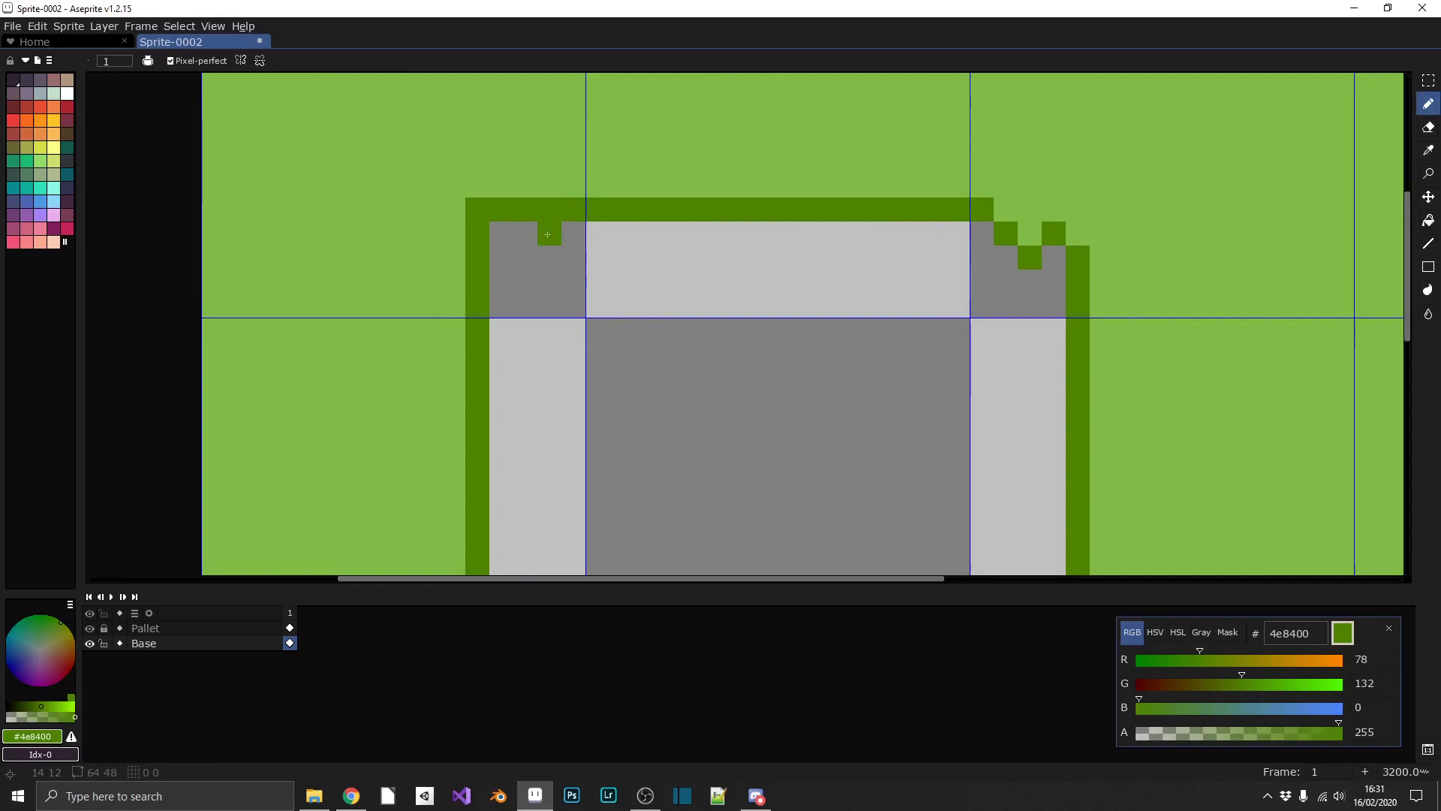
pyautogui.click(573, 258)
pyautogui.click(529, 260)
pyautogui.click(550, 281)
pyautogui.keyDown('alt'); pyautogui.click(512, 184); pyautogui.keyUp('alt')
pyautogui.moveTo(524, 209)
pyautogui.mouseDown()
pyautogui.moveTo(475, 222)
pyautogui.moveTo(525, 233)
pyautogui.mouseUp()
pyautogui.click(477, 258)
pyautogui.click(550, 258)
# - Refine the upper-left corner's jagged edge with extra #4e8400 pixels, clearing stray inner pixels and covering the outer ones in #81ba44
pyautogui.scroll(-1, 592, 333)
pyautogui.scroll(2, 580, 310)
pyautogui.keyDown('alt'); pyautogui.click(540, 213); pyautogui.keyUp('alt')
pyautogui.click(540, 243)
pyautogui.rightClick(542, 278)
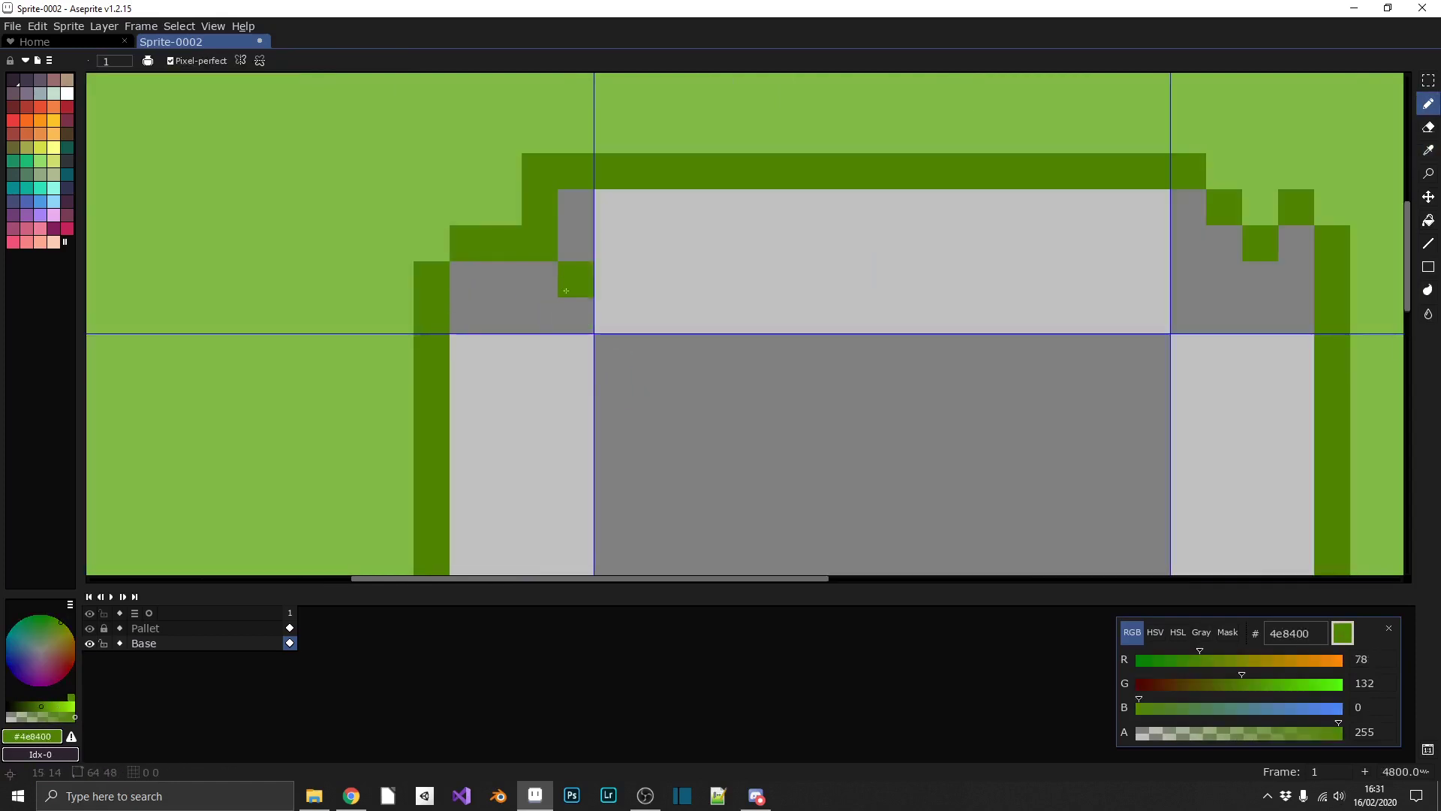
pyautogui.click(500, 273)
pyautogui.keyDown('alt'); pyautogui.click(502, 208); pyautogui.keyUp('alt')
pyautogui.click(503, 243)
# - Cut the outline's lower-left corner into a diagonal #4e8400 staircase and cover the old corner with #81ba44
pyautogui.scroll(-3, 487, 383)
pyautogui.scroll(1, 480, 351)
pyautogui.scroll(1, 480, 351)
pyautogui.scroll(-1, 596, 398)
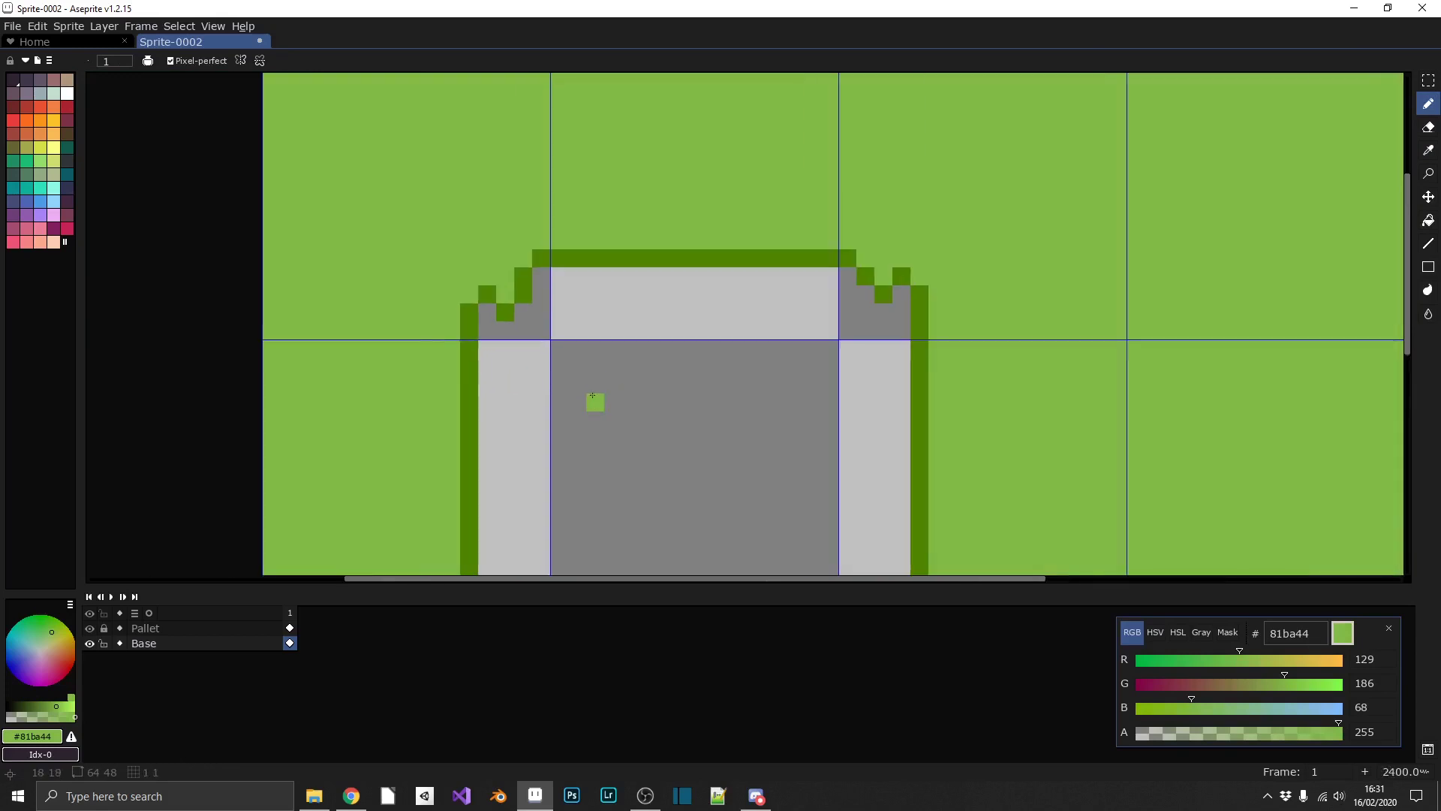
pyautogui.moveTo(595, 402); pyautogui.dragTo(630, 148)
pyautogui.scroll(2, 517, 471)
pyautogui.keyDown('alt'); pyautogui.click(504, 406); pyautogui.keyUp('alt')
pyautogui.moveTo(524, 334)
pyautogui.mouseDown()
pyautogui.moveTo(557, 362)
pyautogui.moveTo(581, 349)
pyautogui.moveTo(635, 396)
pyautogui.moveTo(619, 441)
pyautogui.moveTo(495, 437)
pyautogui.mouseUp()
pyautogui.keyDown('alt'); pyautogui.click(636, 470); pyautogui.keyUp('alt')
pyautogui.click(597, 401)
pyautogui.moveTo(597, 401)
pyautogui.mouseDown()
pyautogui.moveTo(528, 373)
pyautogui.moveTo(499, 338)
pyautogui.mouseUp()
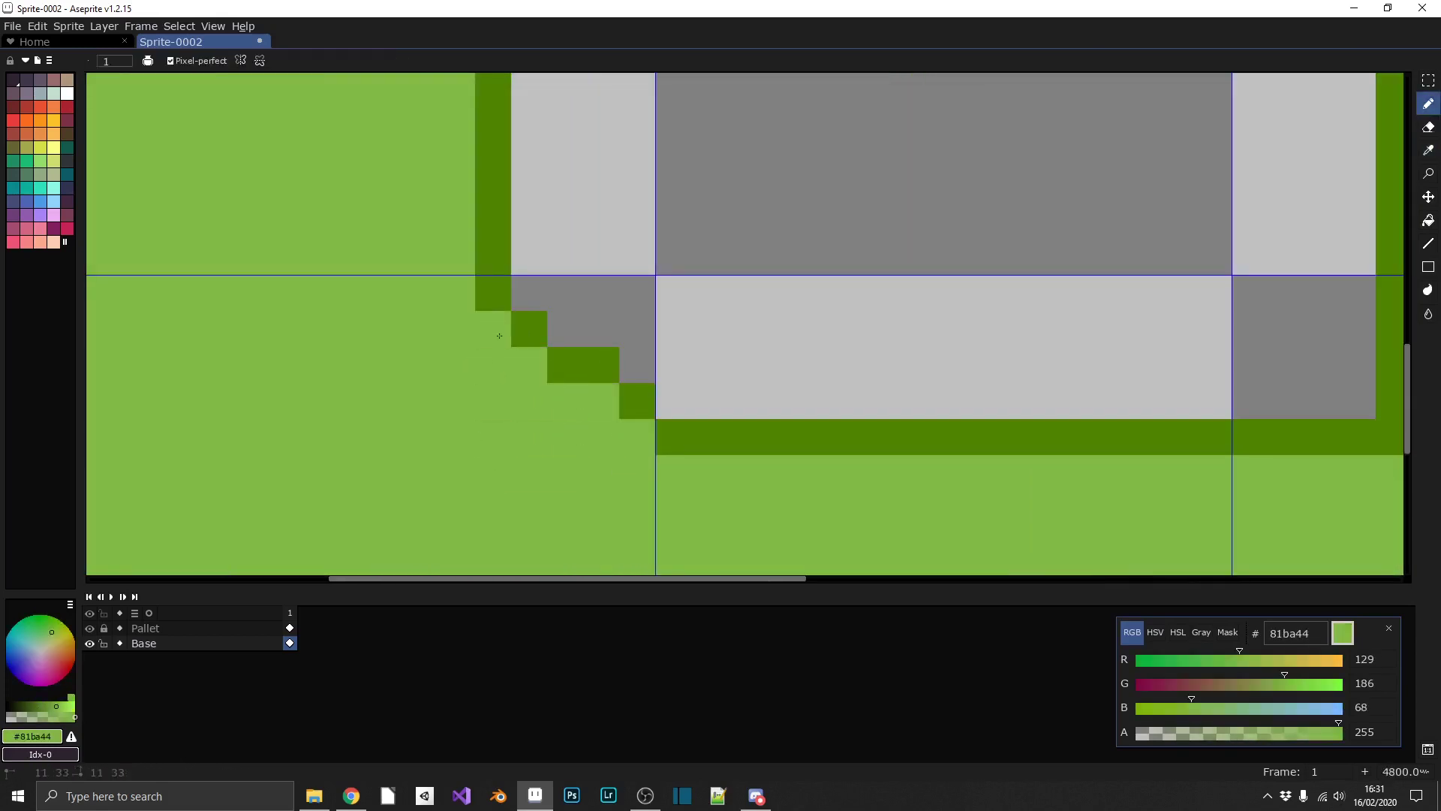
# - Add a one-pixel notch to the lower-left staircase with #4e8400 edge pixels and a #81ba44 pixel beneath
pyautogui.keyDown('alt'); pyautogui.click(601, 358); pyautogui.keyUp('alt')
pyautogui.click(602, 336)
pyautogui.click(636, 367)
pyautogui.keyDown('alt'); pyautogui.click(604, 399); pyautogui.keyUp('alt')
pyautogui.click(601, 373)
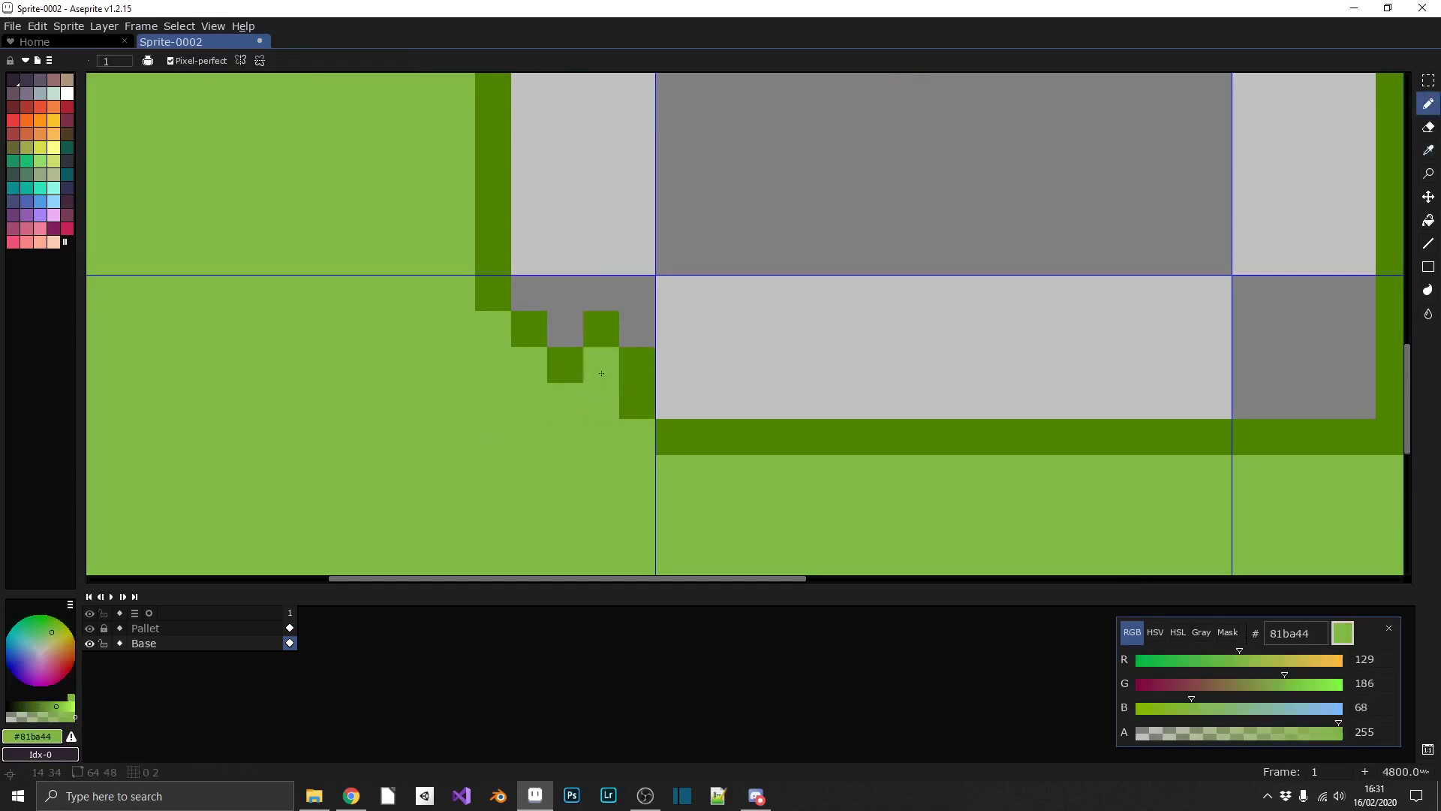
# - Rework the lower-left notch by erasing surplus pixels near the tile boundary and closing the edge with #4e8400
pyautogui.scroll(-4, 509, 430)
pyautogui.scroll(5, 530, 433)
pyautogui.click(575, 390)
pyautogui.rightClick(576, 331)
pyautogui.rightClick(575, 371)
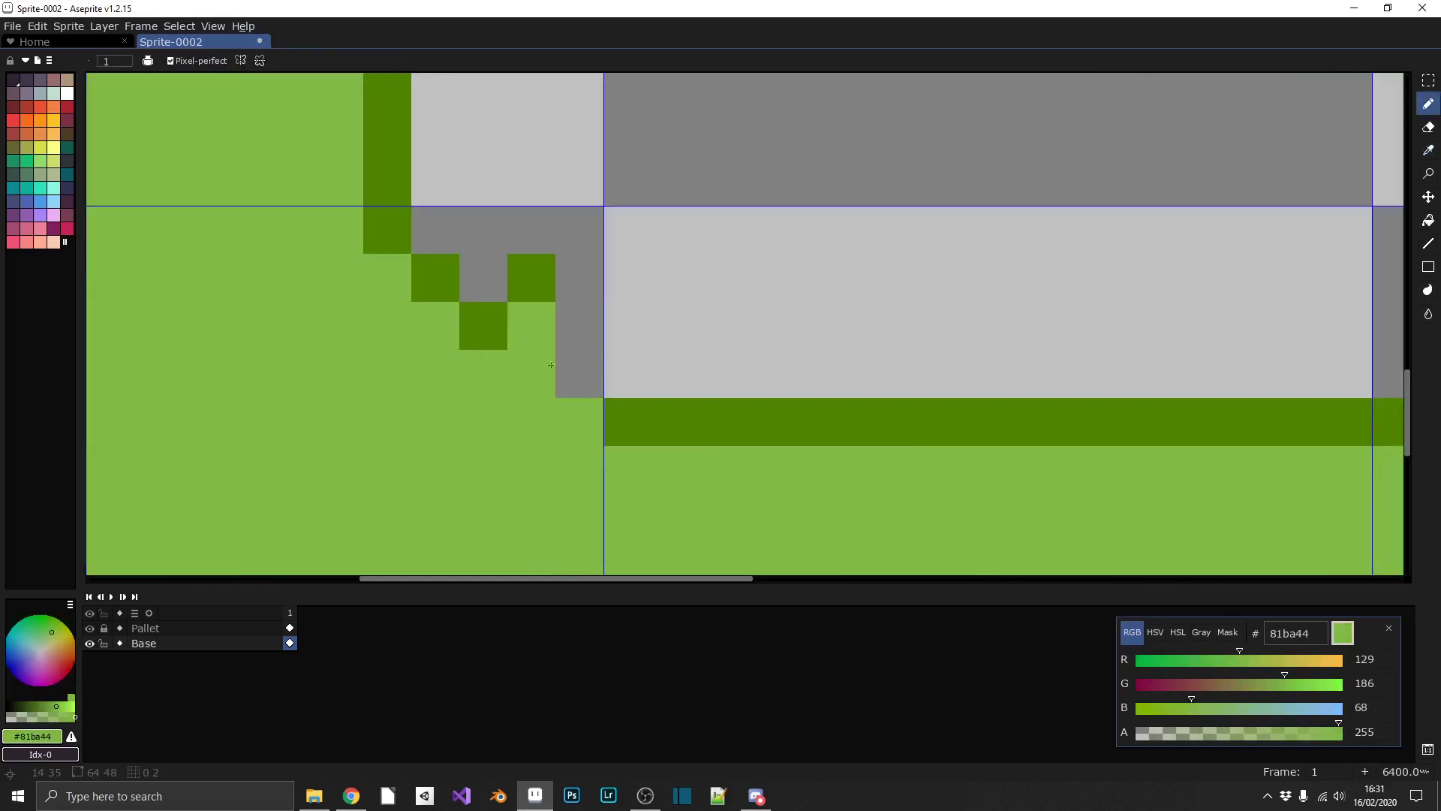
pyautogui.keyDown('alt'); pyautogui.click(530, 289); pyautogui.keyUp('alt')
pyautogui.click(531, 319)
pyautogui.click(575, 370)
# - Reshape the outline's lower-right corner into jagged #4e8400 steps and cover the old corner pixels with #81ba44
pyautogui.scroll(-6, 520, 432)
pyautogui.scroll(5, 646, 441)
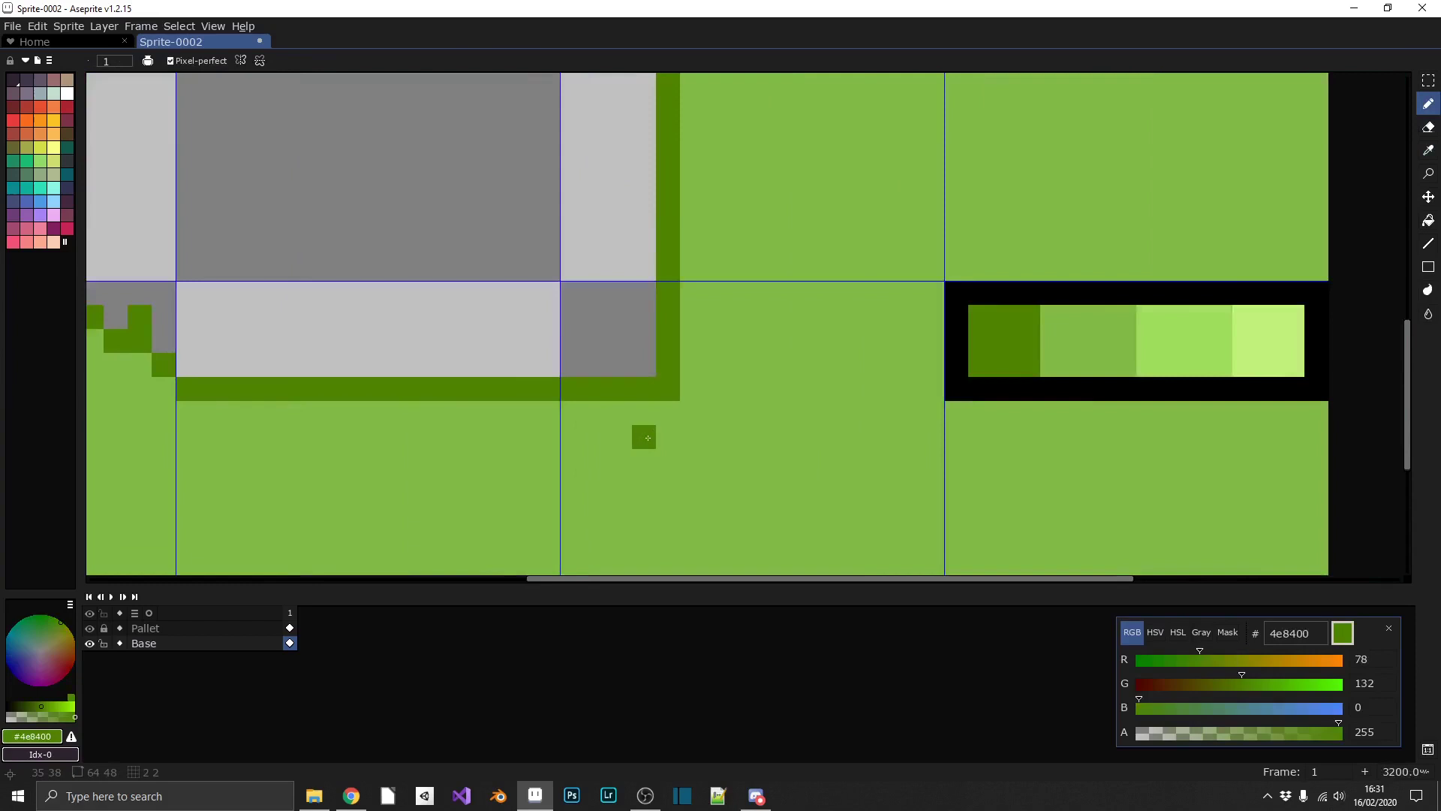
pyautogui.click(573, 351)
pyautogui.click(610, 351)
pyautogui.click(646, 319)
pyautogui.keyDown('alt'); pyautogui.click(723, 352); pyautogui.keyUp('alt')
pyautogui.moveTo(682, 354); pyautogui.dragTo(647, 354)
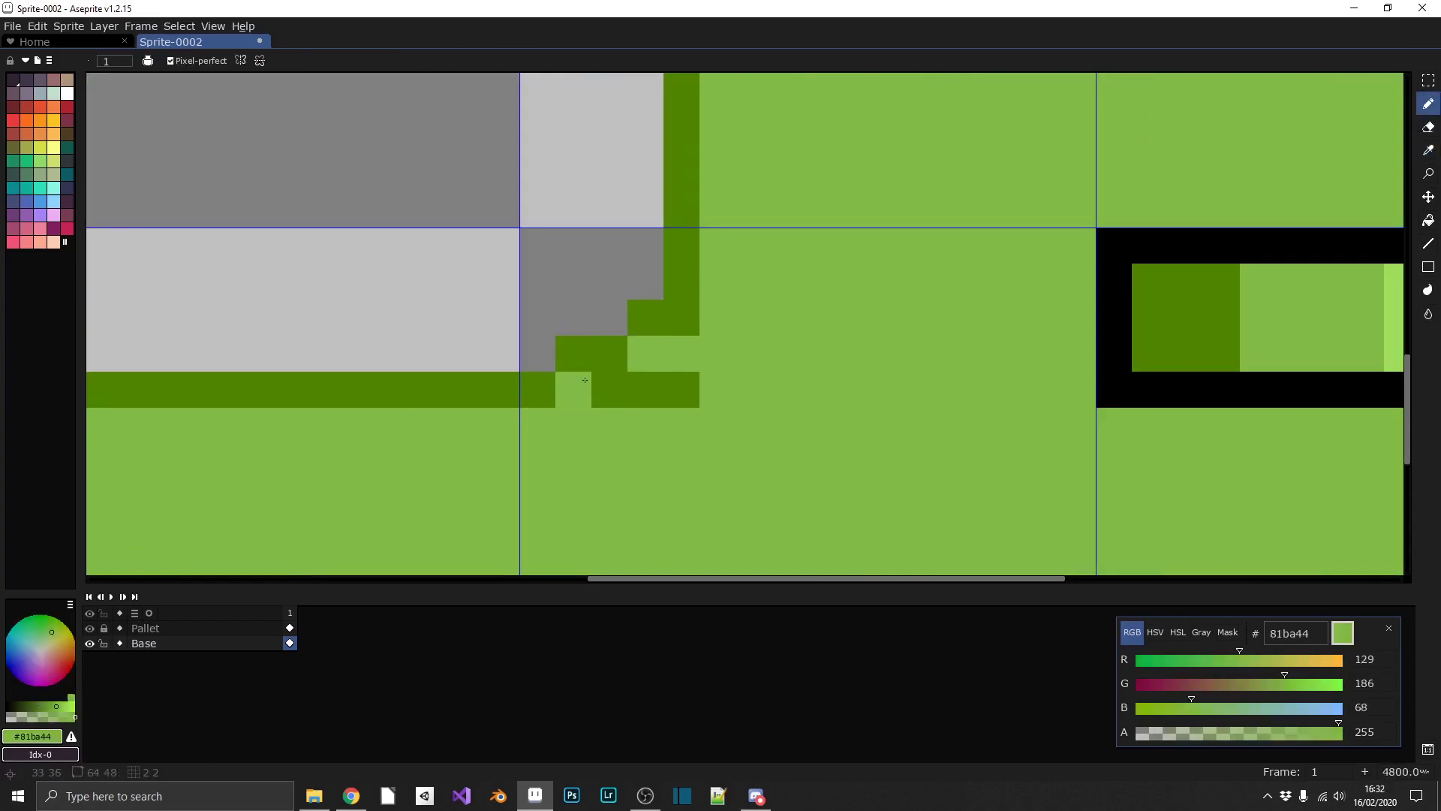
pyautogui.moveTo(575, 390); pyautogui.dragTo(682, 389)
pyautogui.click(682, 319)
pyautogui.keyDown('alt'); pyautogui.click(676, 287); pyautogui.keyUp('alt')
pyautogui.click(645, 282)
pyautogui.keyDown('alt'); pyautogui.click(723, 312); pyautogui.keyUp('alt')
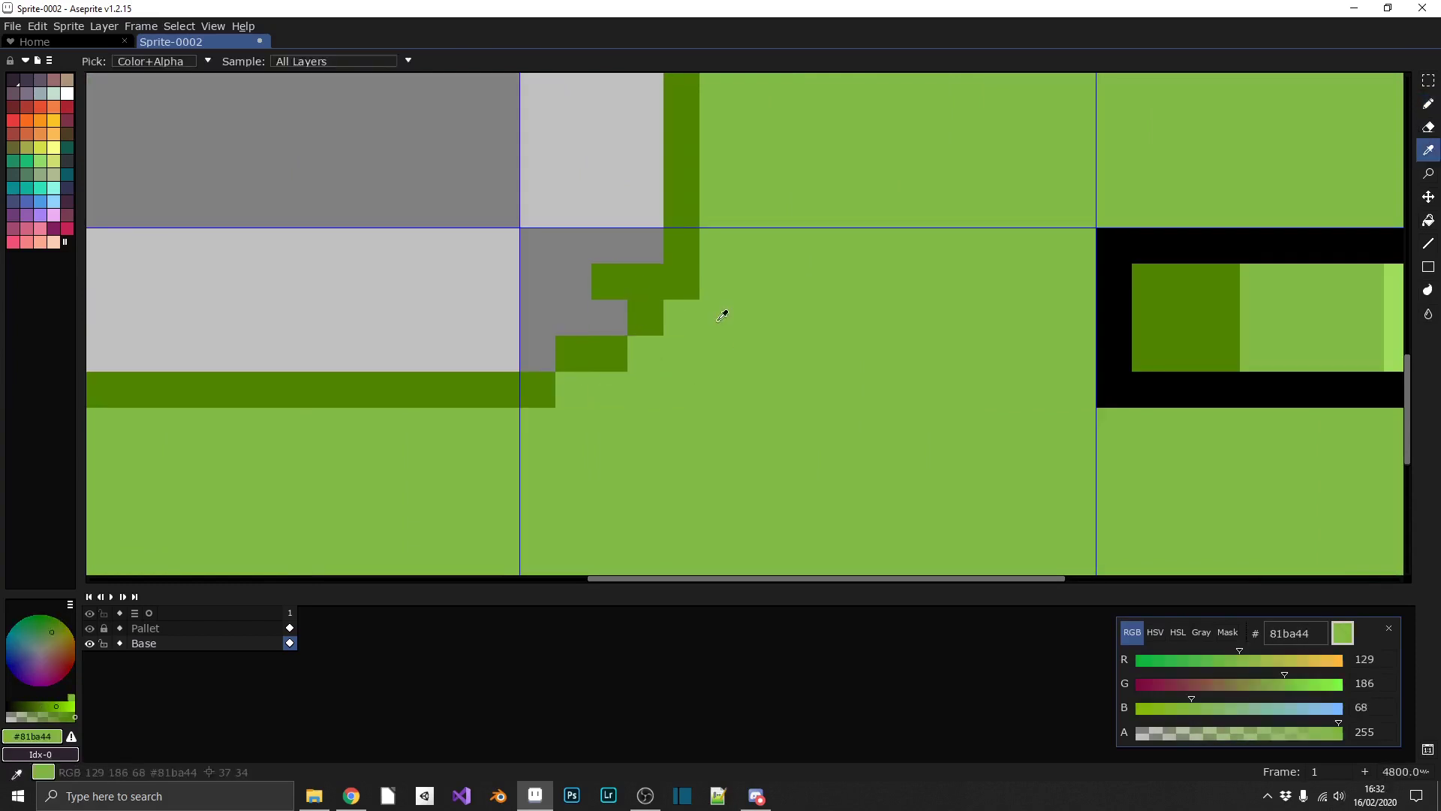
# - Draw irregular #4e8400 grass tufts hanging inward from the outline's top edge
pyautogui.scroll(-6, 729, 292)
pyautogui.scroll(6, 728, 237)
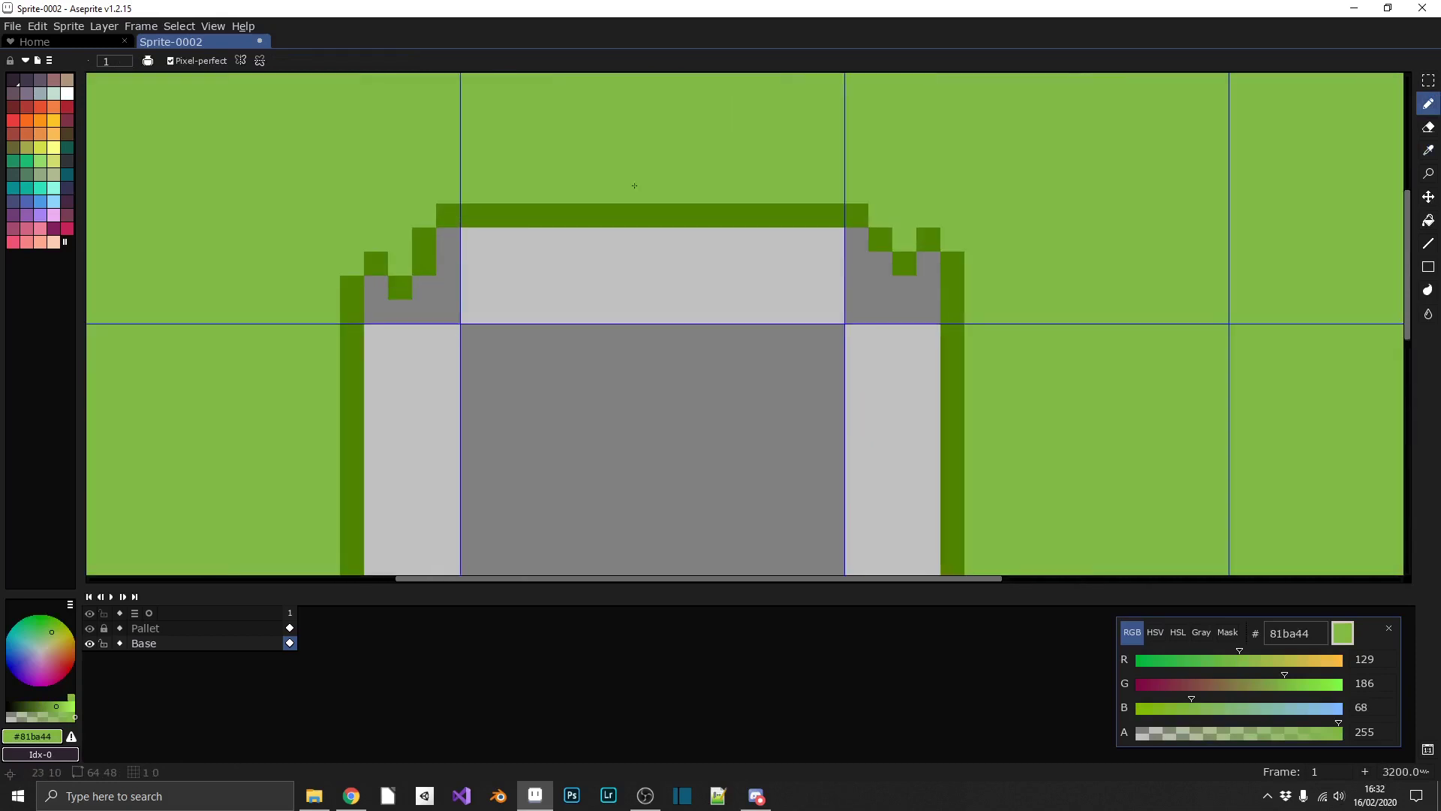
pyautogui.click(596, 284)
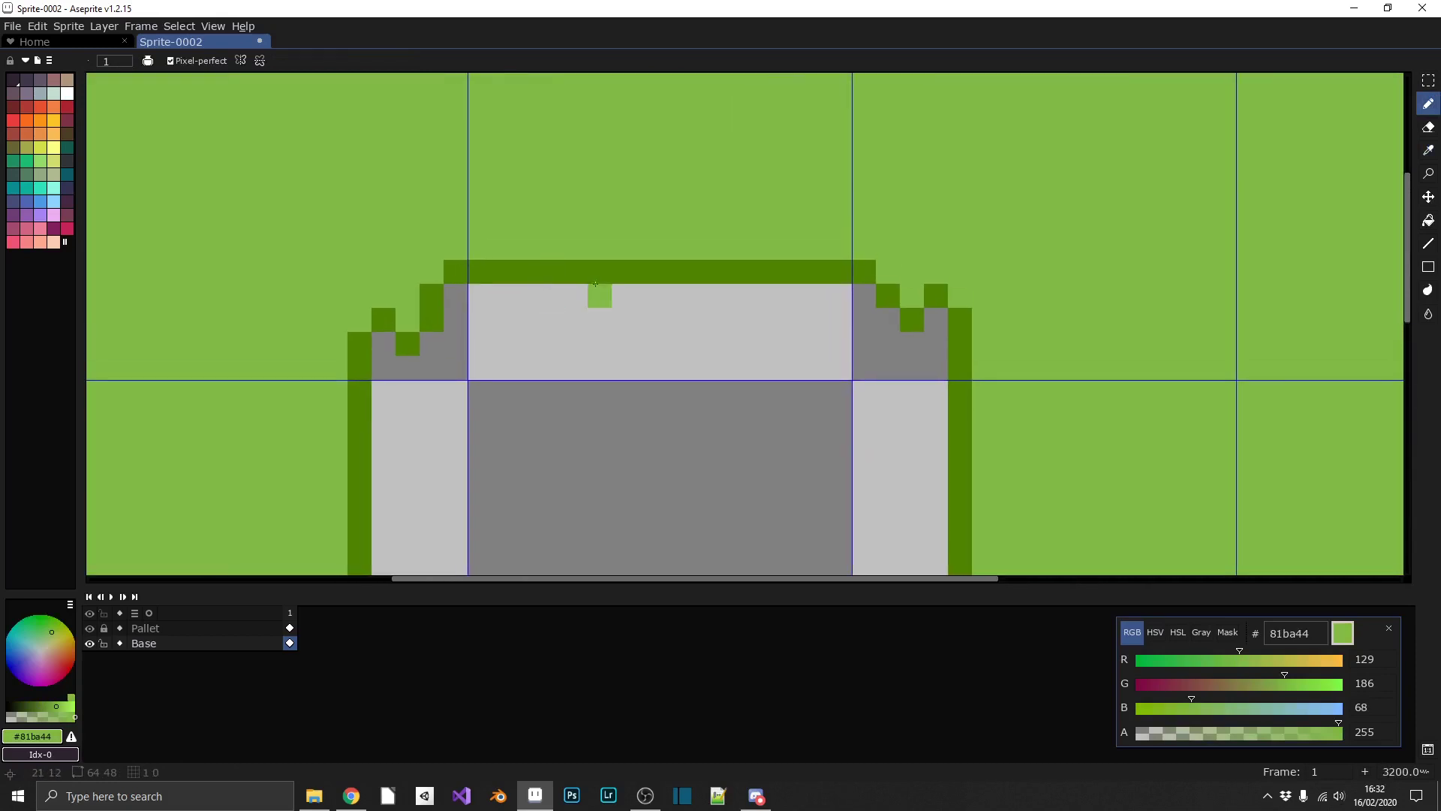
pyautogui.keyDown('alt'); pyautogui.click(528, 276); pyautogui.keyUp('alt')
pyautogui.moveTo(528, 293)
pyautogui.mouseDown()
pyautogui.moveTo(565, 310)
pyautogui.moveTo(549, 317)
pyautogui.moveTo(622, 292)
pyautogui.moveTo(647, 318)
pyautogui.mouseUp()
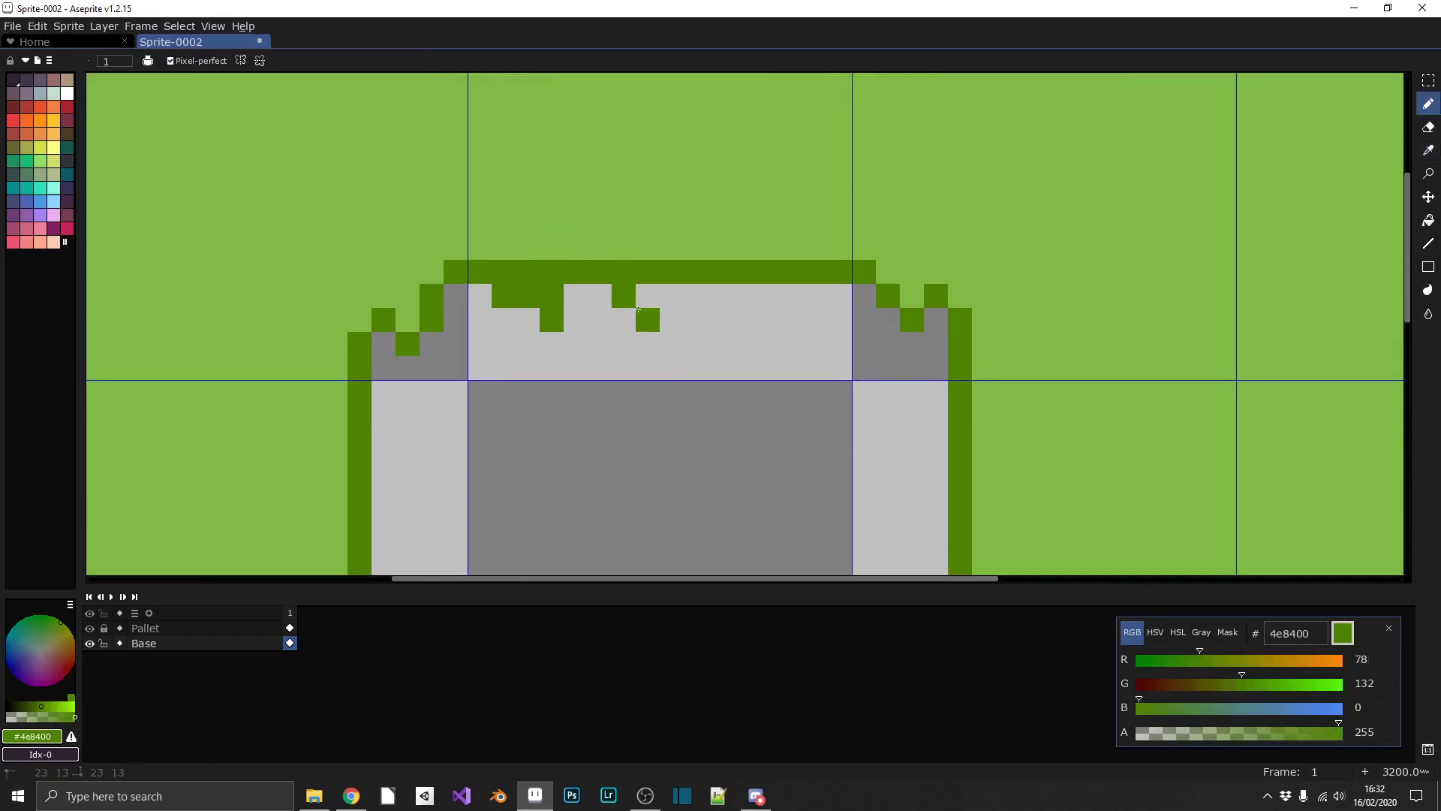
pyautogui.click(647, 296)
pyautogui.click(792, 295)
# - Paint the top outline pixels directly above the tufts in #81ba44
pyautogui.keyDown('alt'); pyautogui.click(559, 247); pyautogui.keyUp('alt')
pyautogui.moveTo(553, 271); pyautogui.dragTo(504, 272)
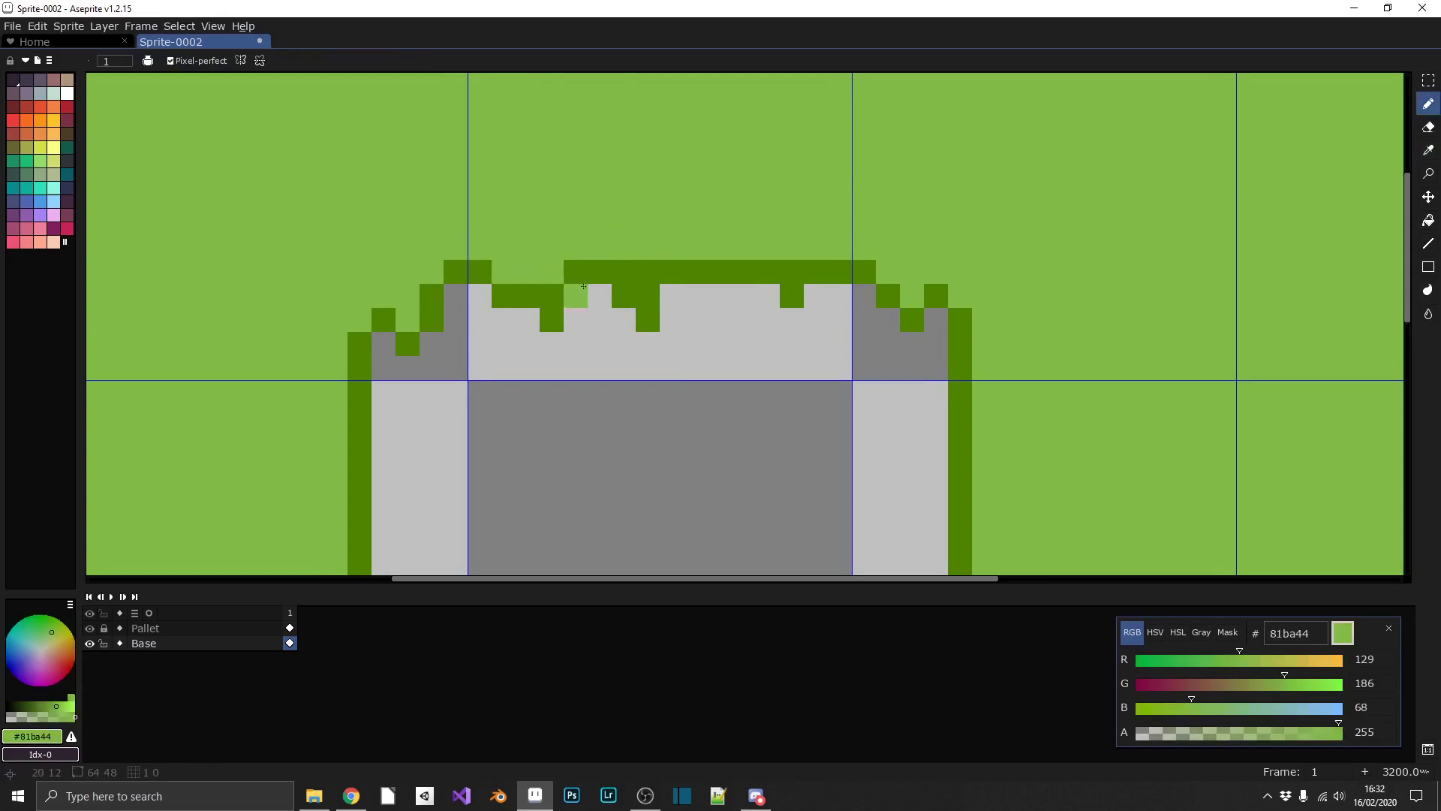
pyautogui.moveTo(624, 271); pyautogui.dragTo(648, 271)
pyautogui.click(792, 271)
# - Draw irregular #4e8400 tufts pointing inward along the outline's right edge
pyautogui.scroll(-5, 696, 343)
pyautogui.scroll(4, 782, 330)
pyautogui.keyDown('alt'); pyautogui.click(777, 296); pyautogui.keyUp('alt')
pyautogui.scroll(1, 774, 228)
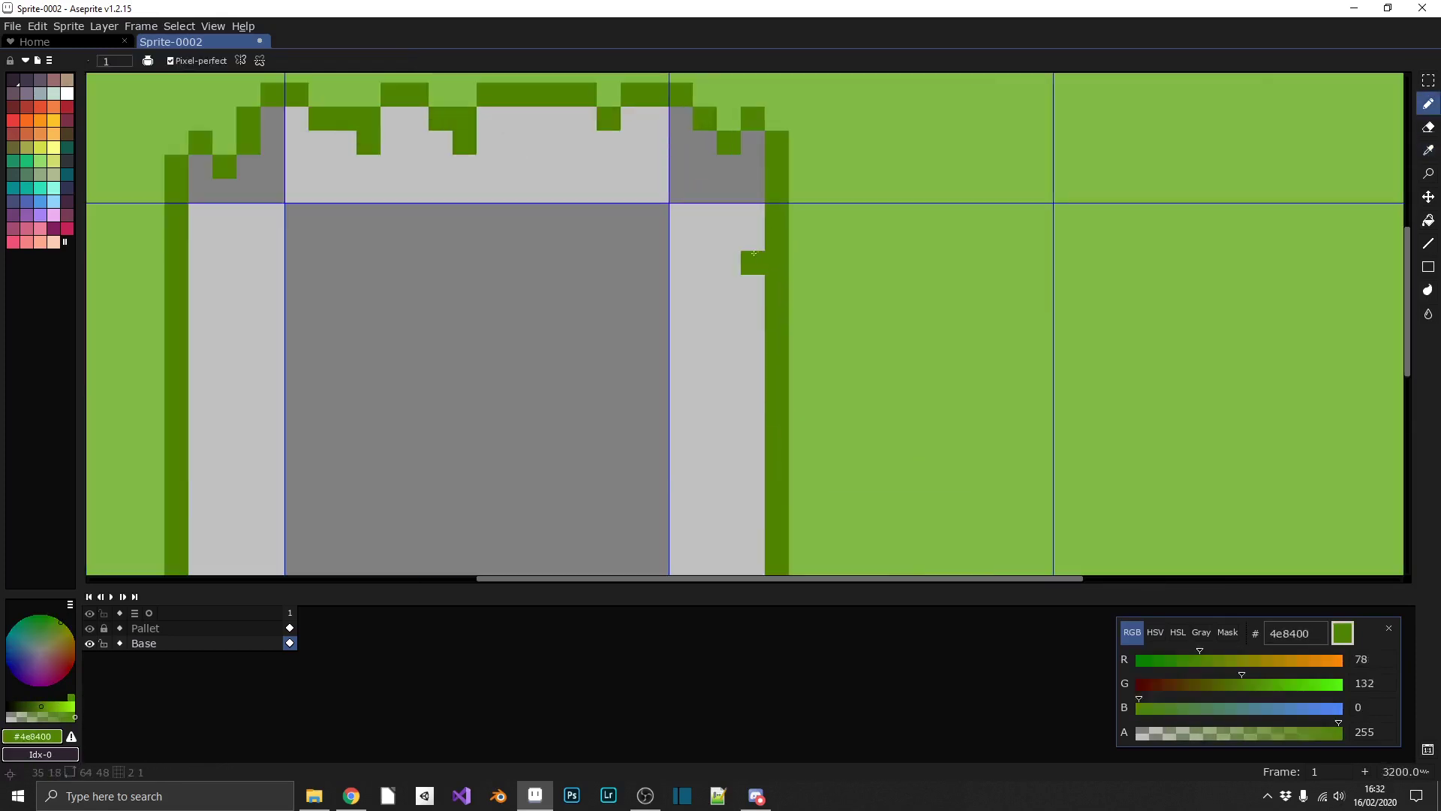
pyautogui.click(753, 310)
pyautogui.moveTo(756, 402); pyautogui.dragTo(725, 297)
pyautogui.click(720, 350)
pyautogui.click(721, 374)
pyautogui.click(721, 446)
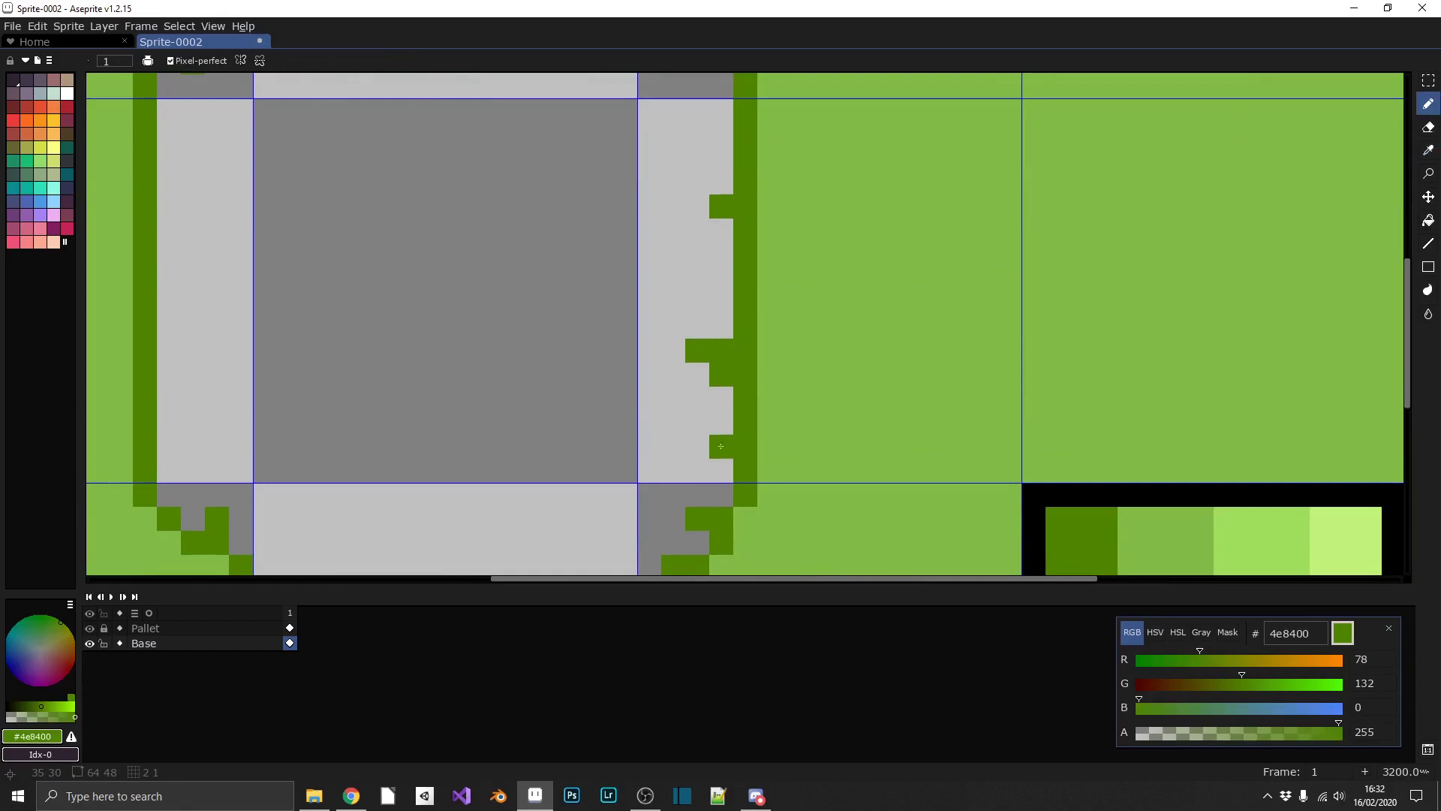
# - Paint the right outline pixels directly behind the tufts in #81ba44
pyautogui.keyDown('alt'); pyautogui.click(777, 398); pyautogui.keyUp('alt')
pyautogui.moveTo(746, 351); pyautogui.dragTo(746, 375)
pyautogui.click(745, 207)
pyautogui.click(745, 447)
# - Draw irregular #4e8400 tufts rising inward from the outline's bottom edge
pyautogui.moveTo(638, 518); pyautogui.dragTo(765, 270)
pyautogui.keyDown('alt'); pyautogui.click(676, 343); pyautogui.keyUp('alt')
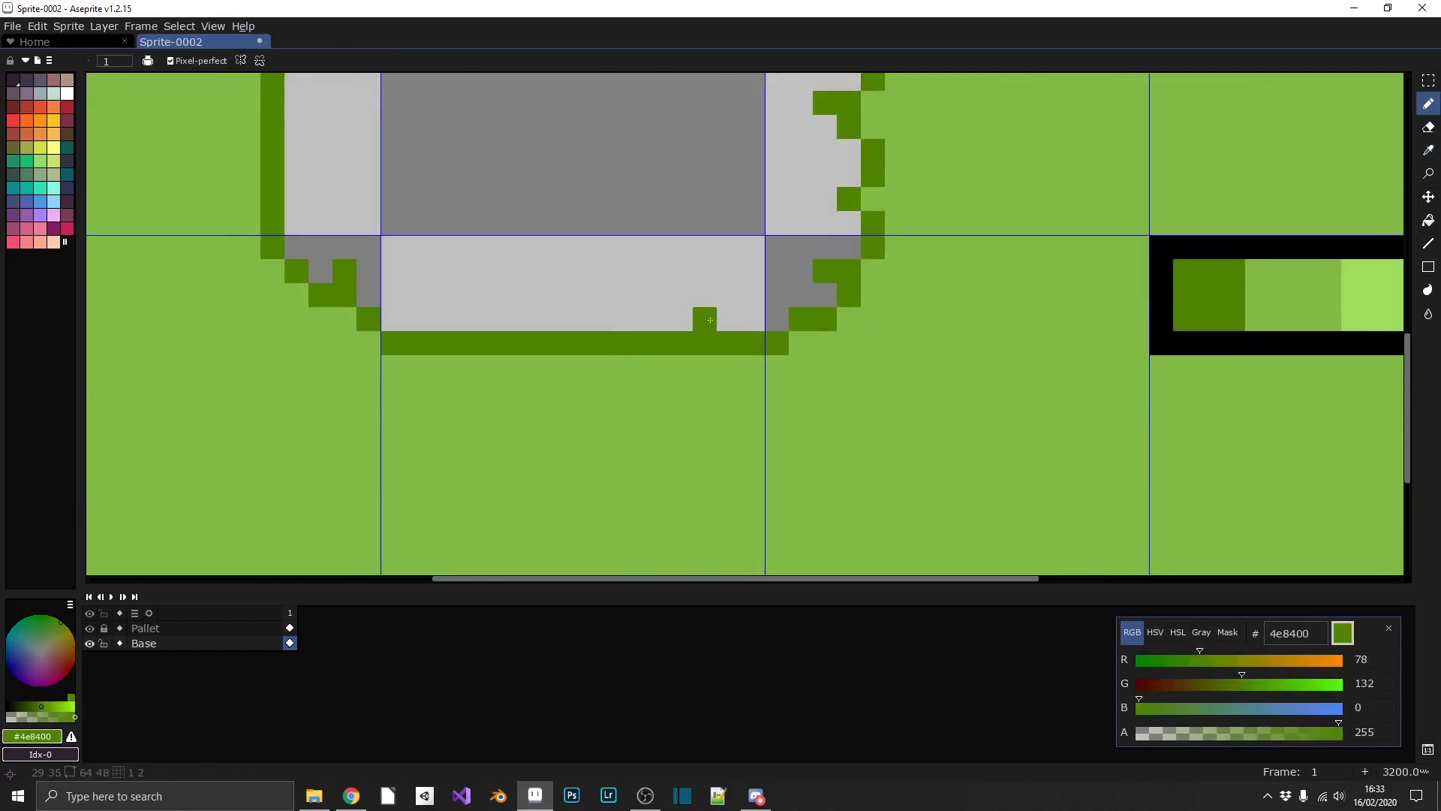
pyautogui.moveTo(705, 318); pyautogui.dragTo(704, 296)
pyautogui.click(681, 319)
pyautogui.click(561, 318)
pyautogui.moveTo(440, 318); pyautogui.dragTo(430, 305)
# - Paint the bottom outline pixels directly beneath the tufts in #81ba44
pyautogui.keyDown('alt'); pyautogui.click(441, 375); pyautogui.keyUp('alt')
pyautogui.click(440, 343)
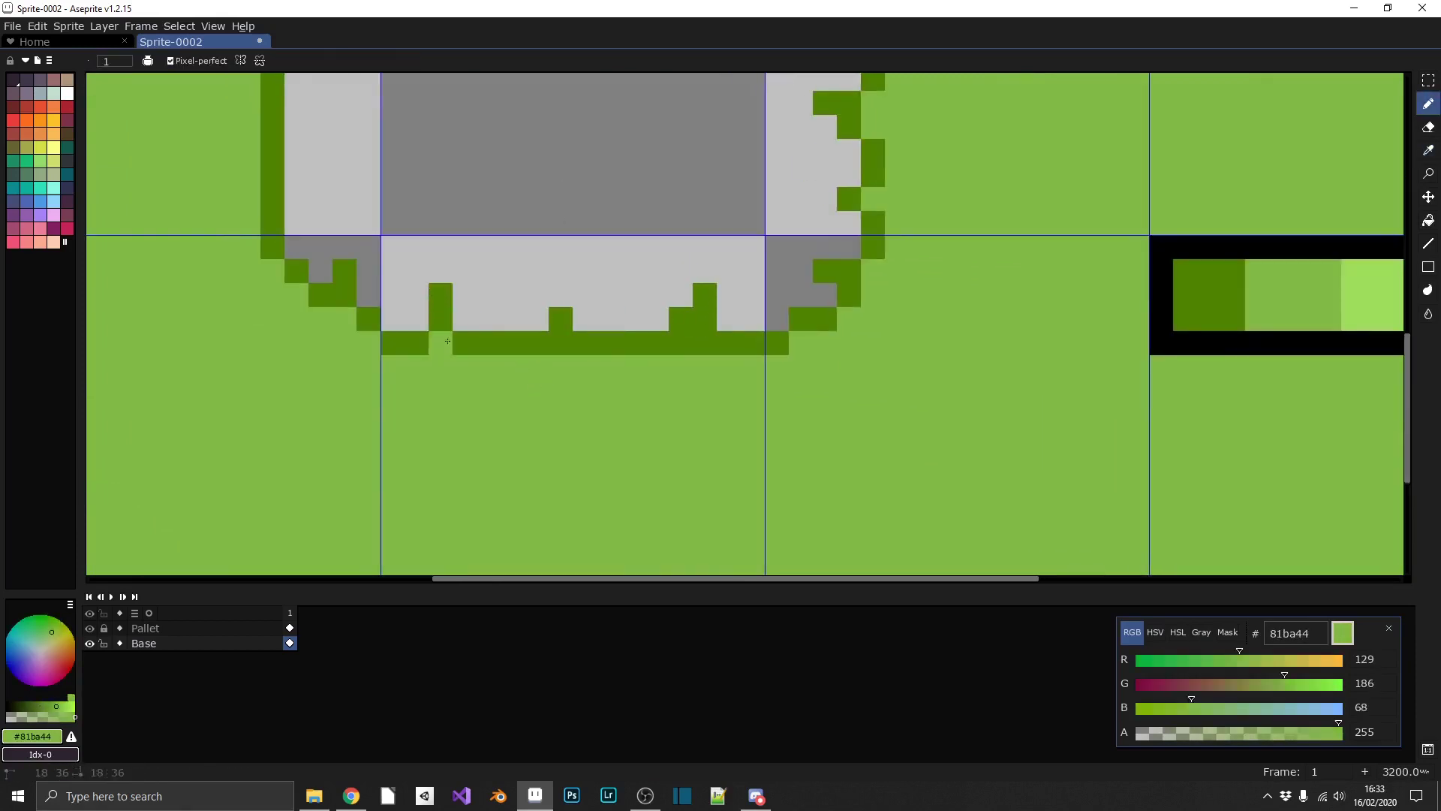
pyautogui.click(561, 343)
pyautogui.moveTo(680, 343); pyautogui.dragTo(705, 343)
# - Draw irregular #4e8400 tufts pointing inward along the outline's left edge
pyautogui.moveTo(420, 210); pyautogui.dragTo(751, 460)
pyautogui.keyDown('alt'); pyautogui.click(604, 406); pyautogui.keyUp('alt')
pyautogui.click(651, 449)
pyautogui.click(627, 424)
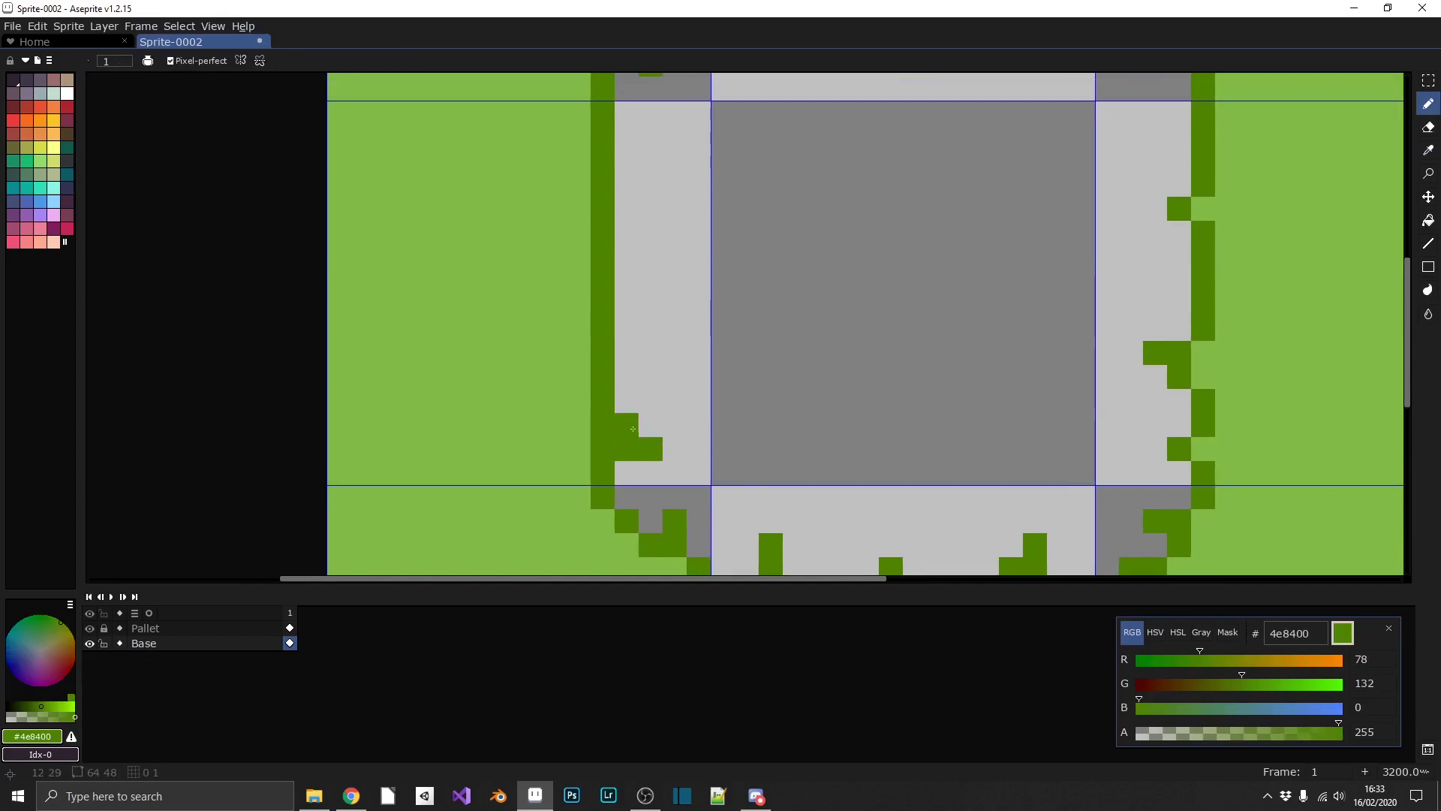
pyautogui.scroll(2, 627, 207)
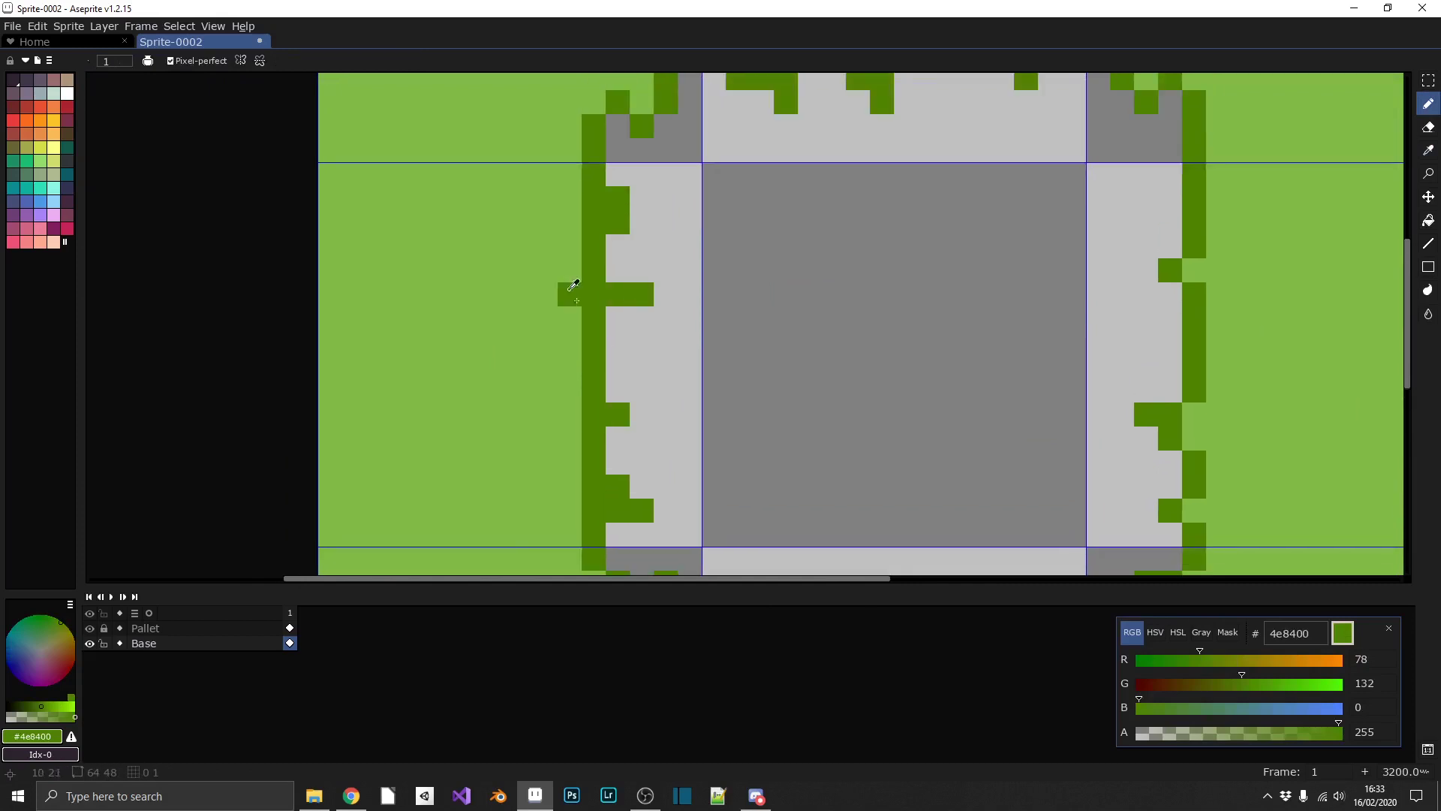
# - Paint the left outline pixels directly behind the tufts in #81ba44
pyautogui.keyDown('alt'); pyautogui.click(570, 291); pyautogui.keyUp('alt')
pyautogui.moveTo(594, 222); pyautogui.dragTo(593, 199)
pyautogui.click(593, 295)
pyautogui.click(593, 415)
pyautogui.moveTo(593, 486); pyautogui.dragTo(593, 510)
# - Pick the light green #9fdf5b from the palette strip and dot highlight pixels along the outer side of the upper-right corner
pyautogui.scroll(-5, 541, 427)
pyautogui.moveTo(727, 410); pyautogui.dragTo(795, 338)
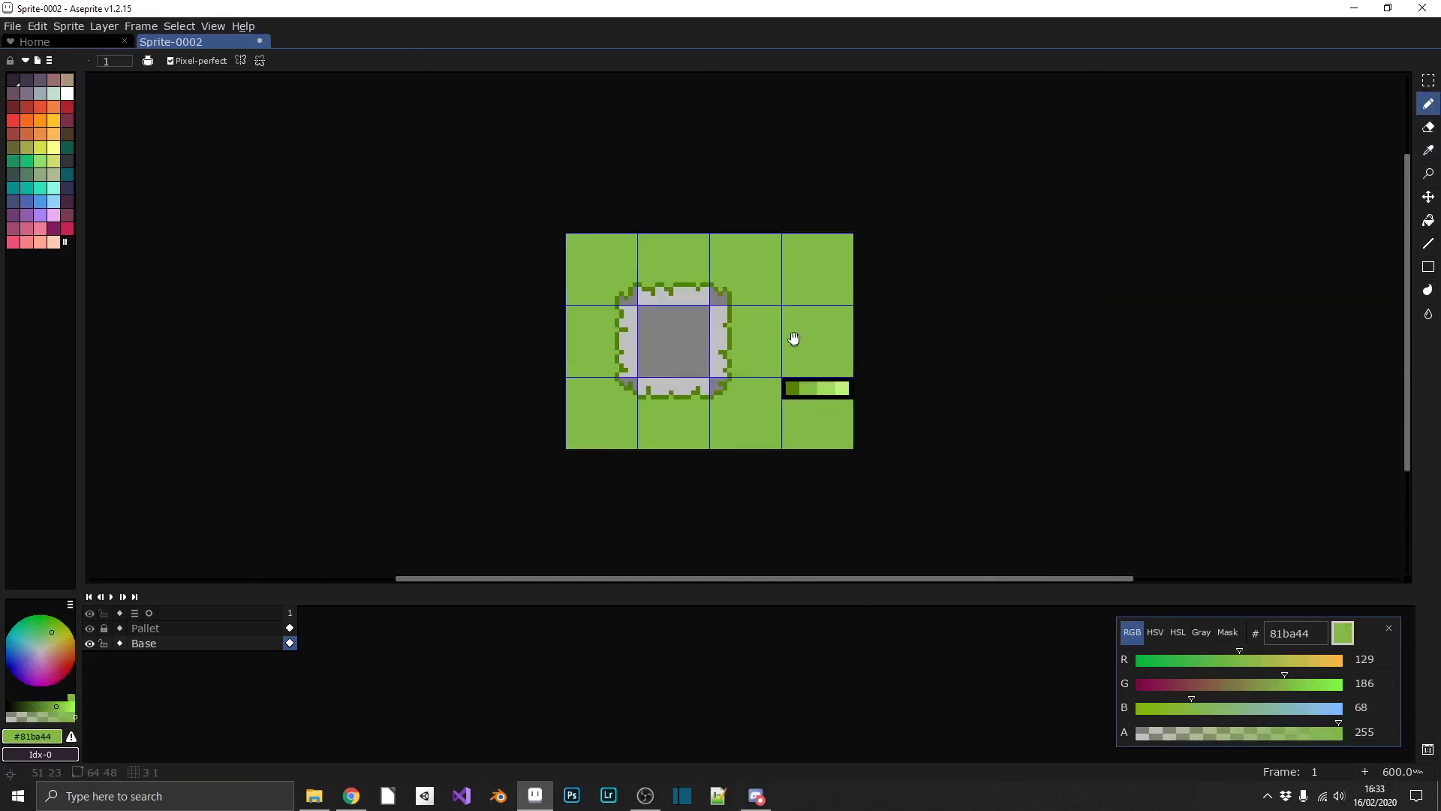
pyautogui.scroll(4, 849, 343)
pyautogui.keyDown('alt'); pyautogui.click(771, 460); pyautogui.keyUp('alt')
pyautogui.moveTo(466, 210); pyautogui.dragTo(648, 332)
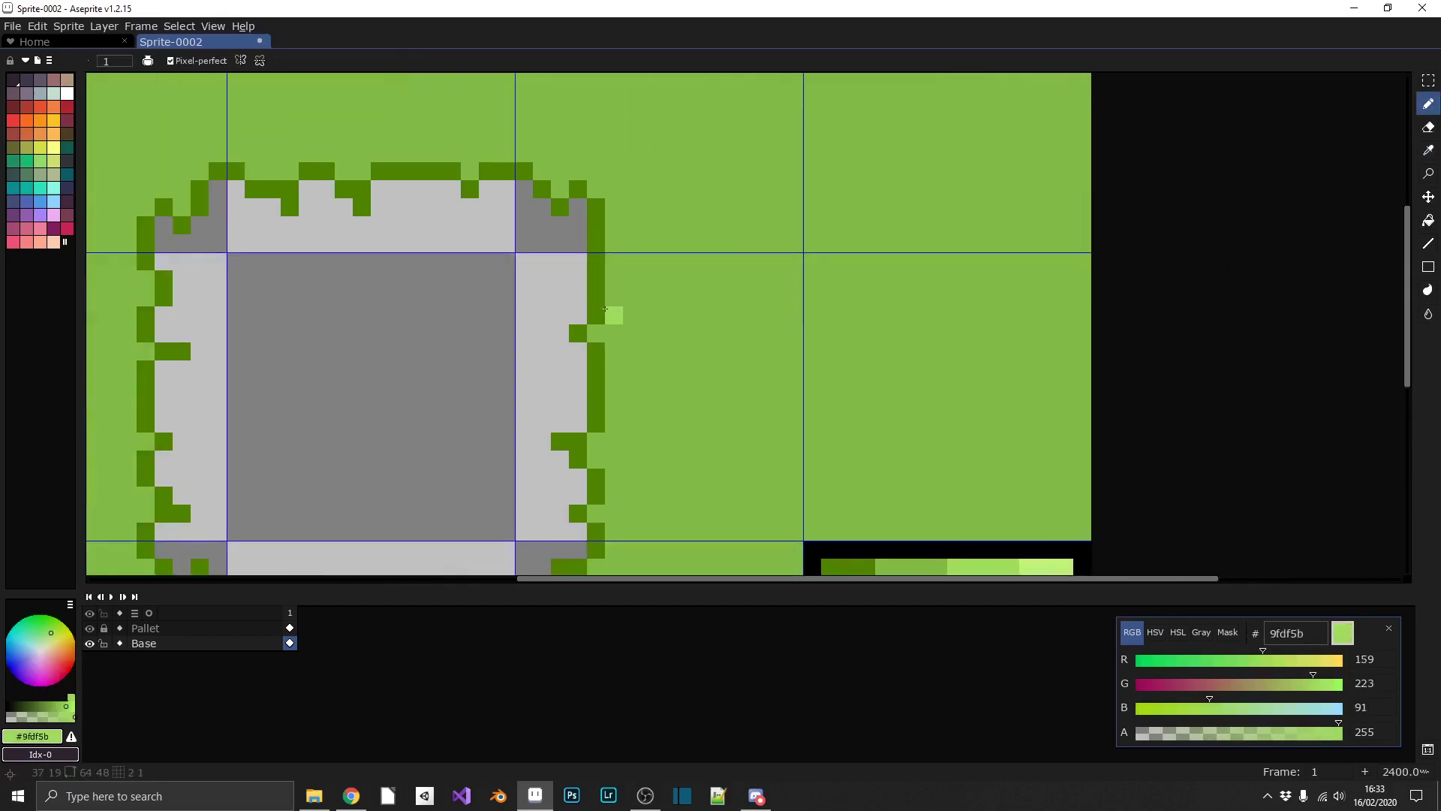
pyautogui.moveTo(503, 178); pyautogui.dragTo(575, 222)
pyautogui.scroll(1, 600, 223)
pyautogui.click(644, 234)
pyautogui.click(621, 212)
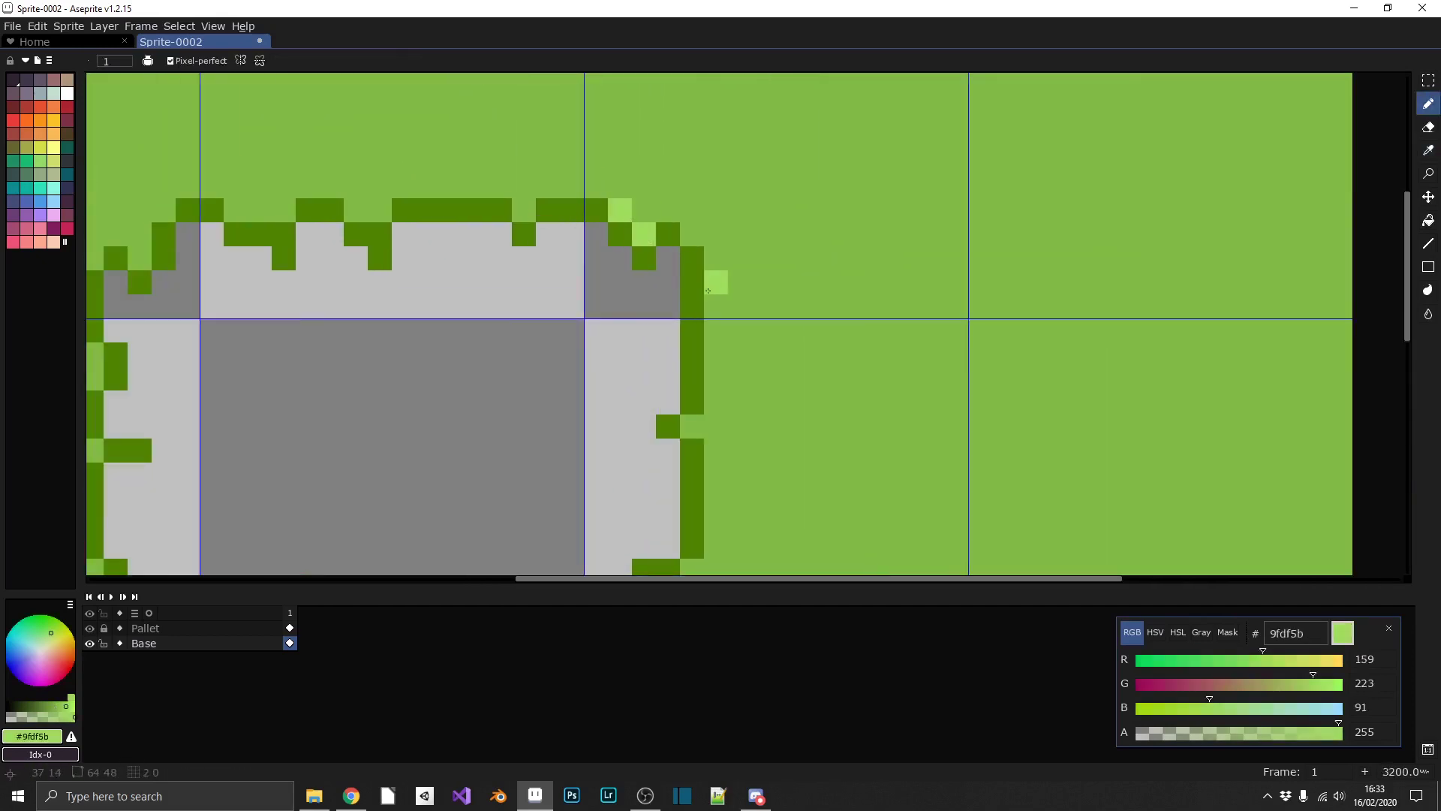
pyautogui.moveTo(714, 302); pyautogui.dragTo(712, 294)
pyautogui.click(693, 234)
# - Add #9fdf5b highlight pixels in the notches and along the outer side of the right edge
pyautogui.click(693, 427)
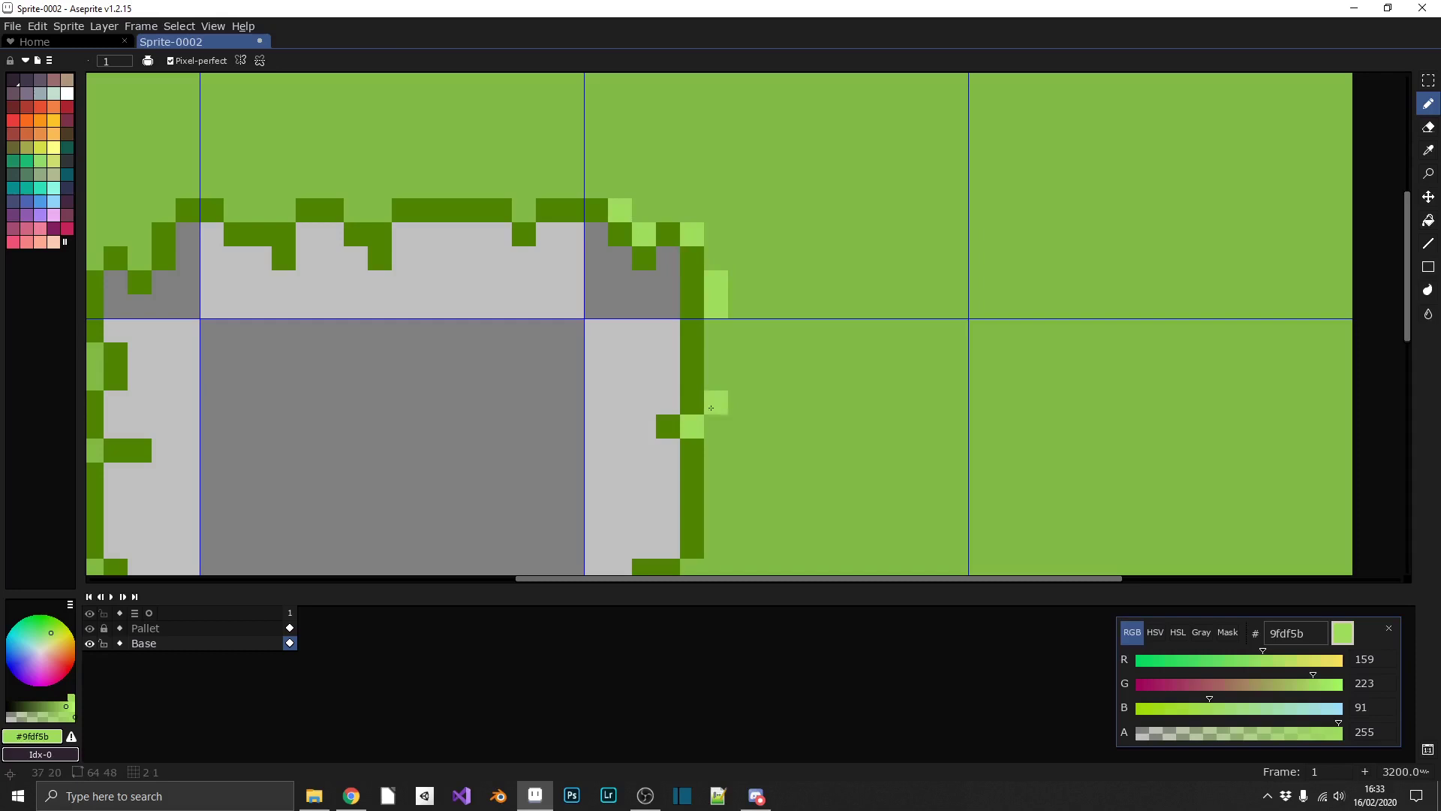
pyautogui.moveTo(713, 355); pyautogui.dragTo(716, 377)
pyautogui.moveTo(736, 450)
pyautogui.mouseDown()
pyautogui.moveTo(680, 246)
pyautogui.moveTo(677, 278)
pyautogui.mouseUp()
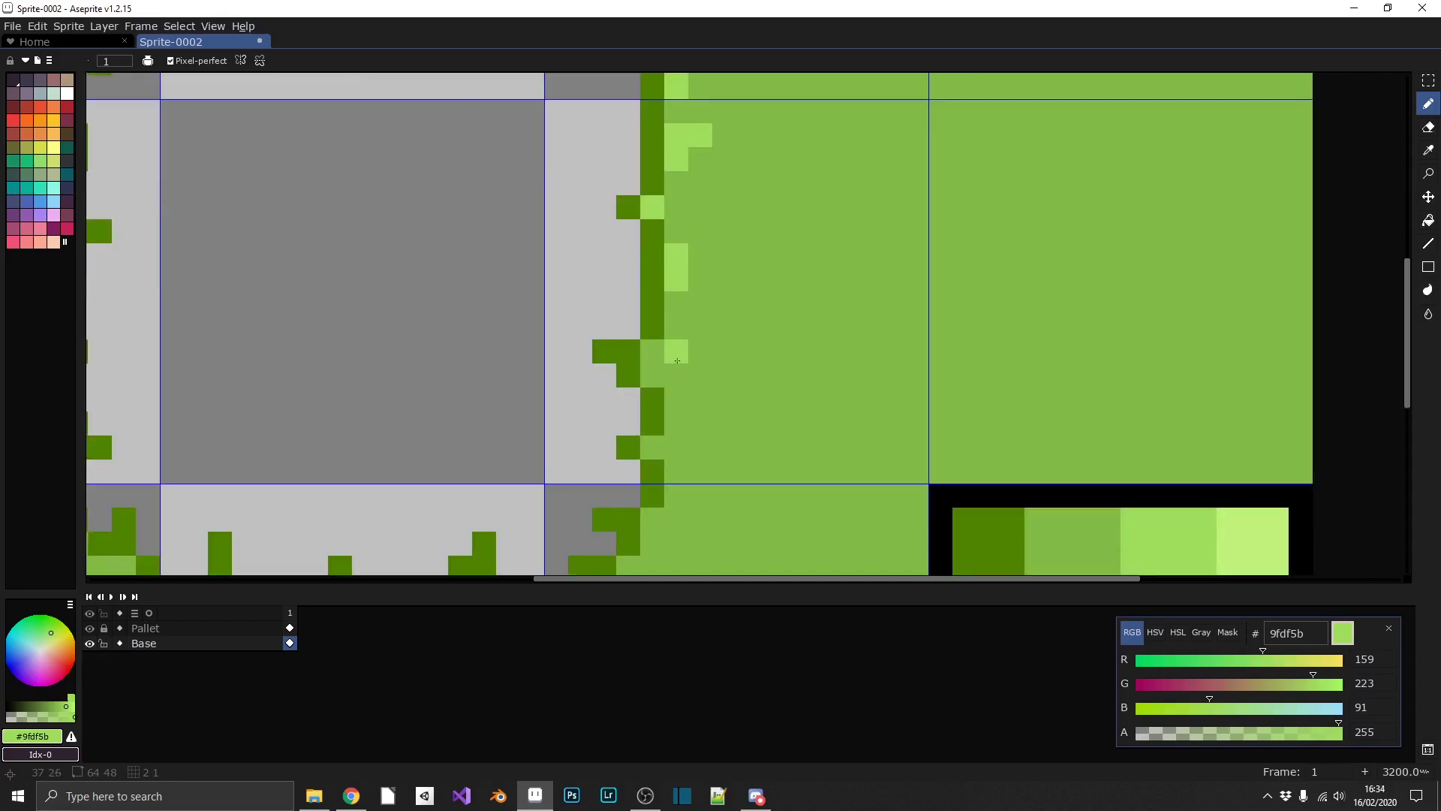
pyautogui.click(654, 354)
pyautogui.click(677, 355)
pyautogui.click(652, 375)
# - Add #9fdf5b highlight pixels in the lowest right-edge notch and around the lower-right corner
pyautogui.scroll(-2, 676, 368)
pyautogui.hscroll(-1, 675, 368)
pyautogui.click(670, 339)
pyautogui.click(670, 412)
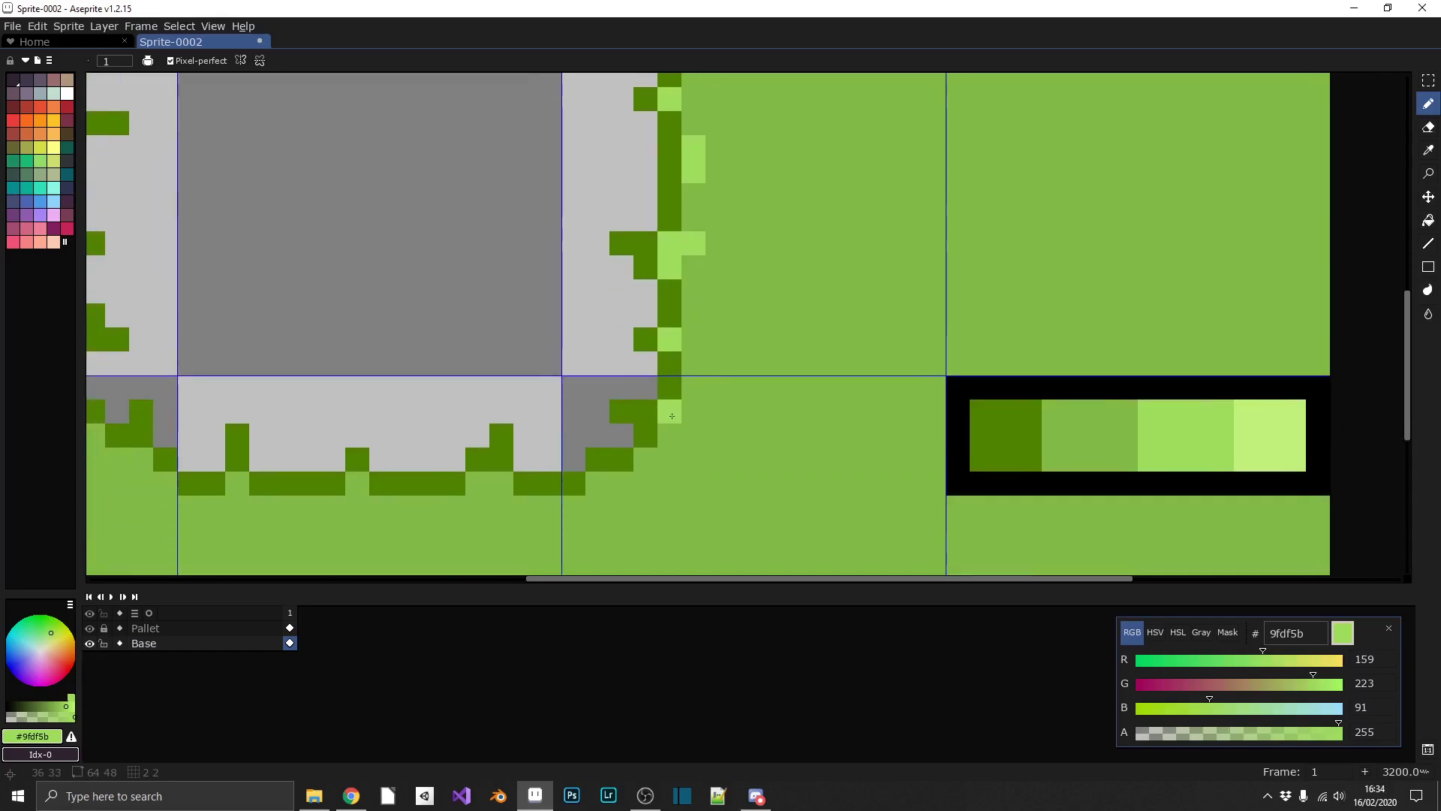
pyautogui.click(646, 459)
pyautogui.click(601, 489)
# - Add #9fdf5b highlight pixels in the notches and just beneath the outline's bottom edge
pyautogui.moveTo(601, 489)
pyautogui.mouseDown()
pyautogui.moveTo(622, 486)
pyautogui.moveTo(787, 298)
pyautogui.mouseUp()
pyautogui.click(693, 436)
pyautogui.moveTo(709, 343)
pyautogui.mouseDown()
pyautogui.moveTo(684, 323)
pyautogui.moveTo(685, 345)
pyautogui.mouseUp()
pyautogui.click(565, 319)
pyautogui.click(588, 344)
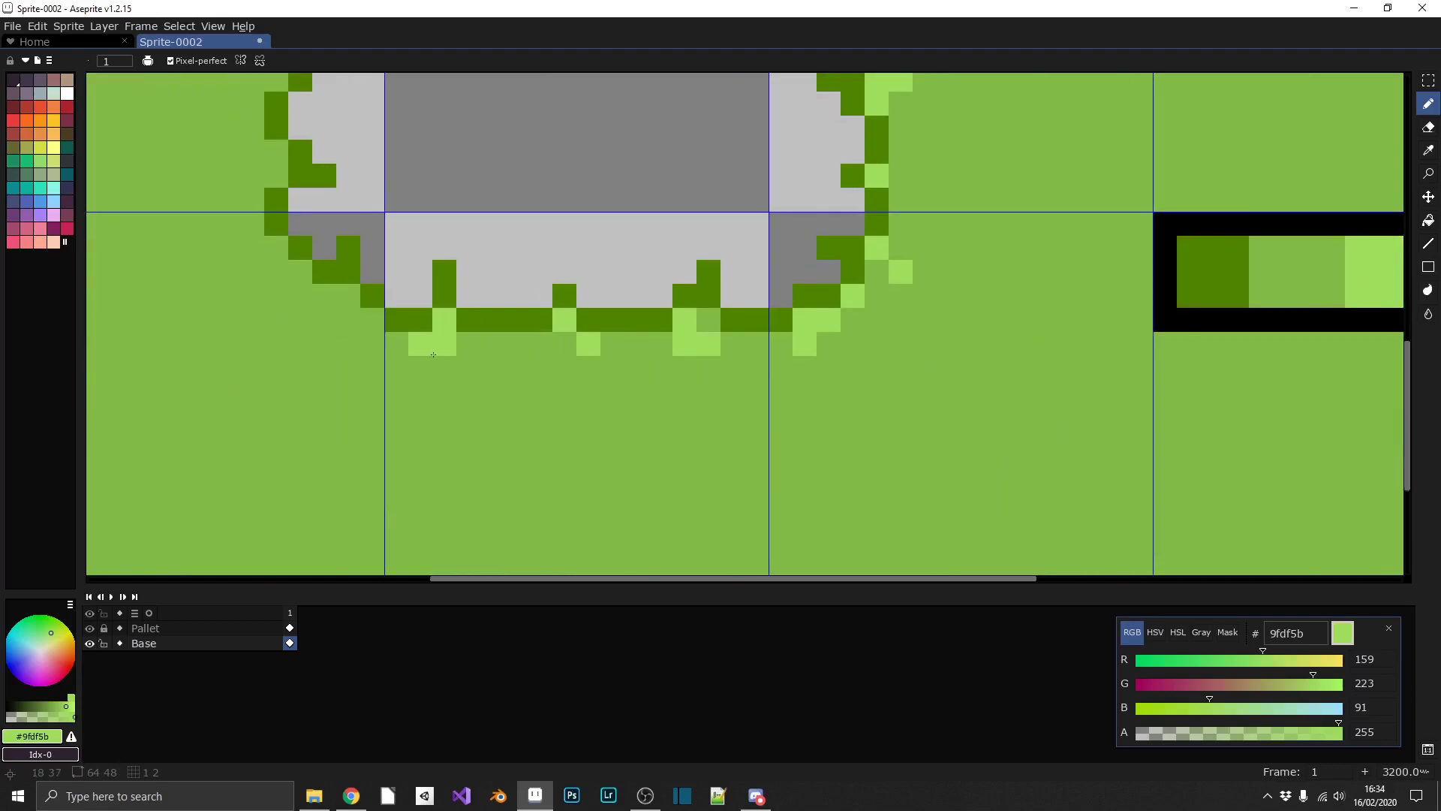
pyautogui.click(421, 366)
pyautogui.moveTo(493, 346); pyautogui.dragTo(515, 346)
# - Add #9fdf5b highlight pixels in the notches and along the outer side of the lower-left corner
pyautogui.moveTo(504, 254); pyautogui.dragTo(728, 389)
pyautogui.click(571, 431)
pyautogui.moveTo(500, 385); pyautogui.dragTo(635, 540)
pyautogui.click(494, 426)
pyautogui.click(475, 360)
pyautogui.click(587, 398)
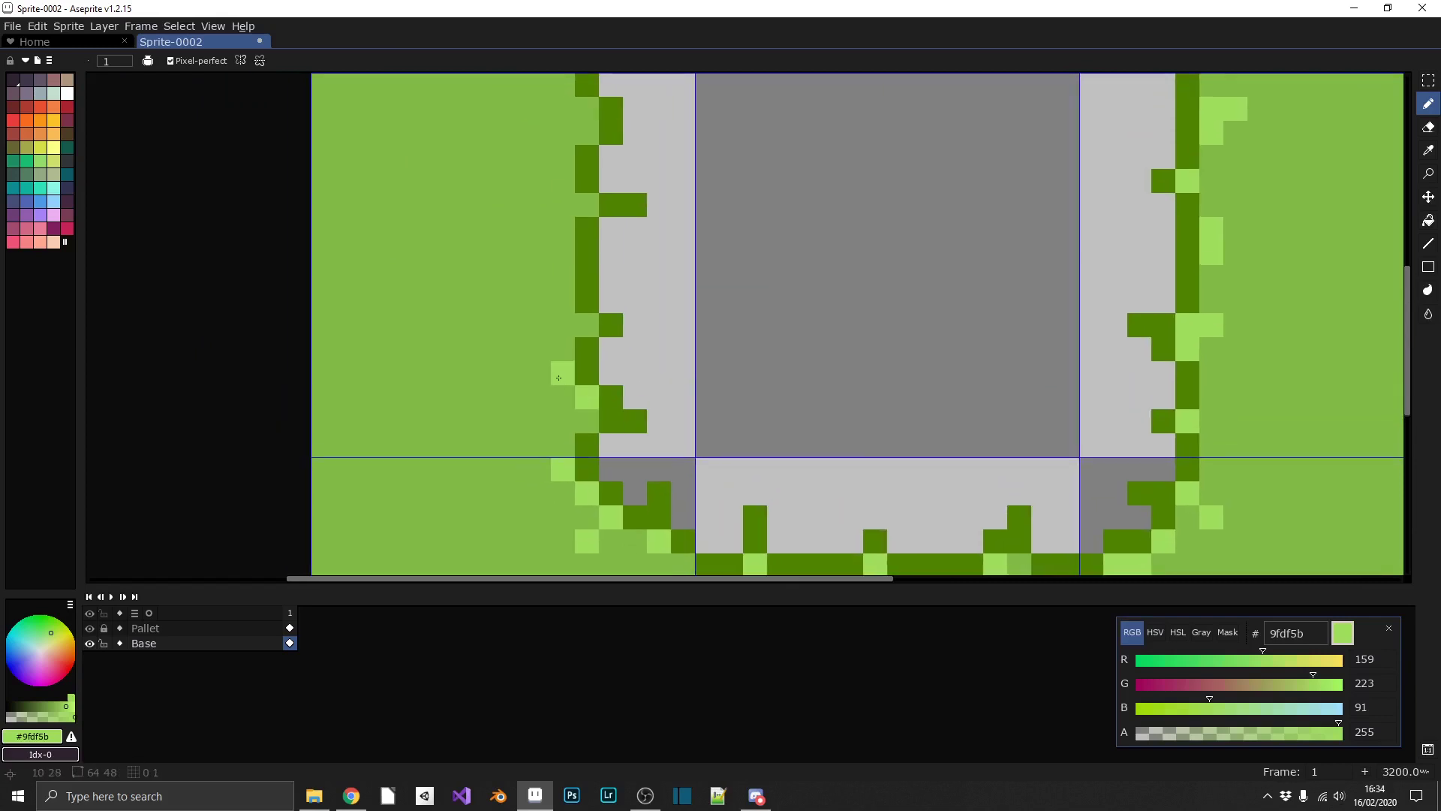
# - Add #9fdf5b highlight pixels in the notches and along the outer side of the left edge
pyautogui.moveTo(559, 378); pyautogui.dragTo(540, 374)
pyautogui.click(586, 325)
pyautogui.moveTo(563, 278); pyautogui.dragTo(563, 255)
pyautogui.moveTo(563, 210)
pyautogui.mouseDown()
pyautogui.moveTo(584, 361)
pyautogui.moveTo(592, 339)
pyautogui.mouseUp()
pyautogui.click(606, 355)
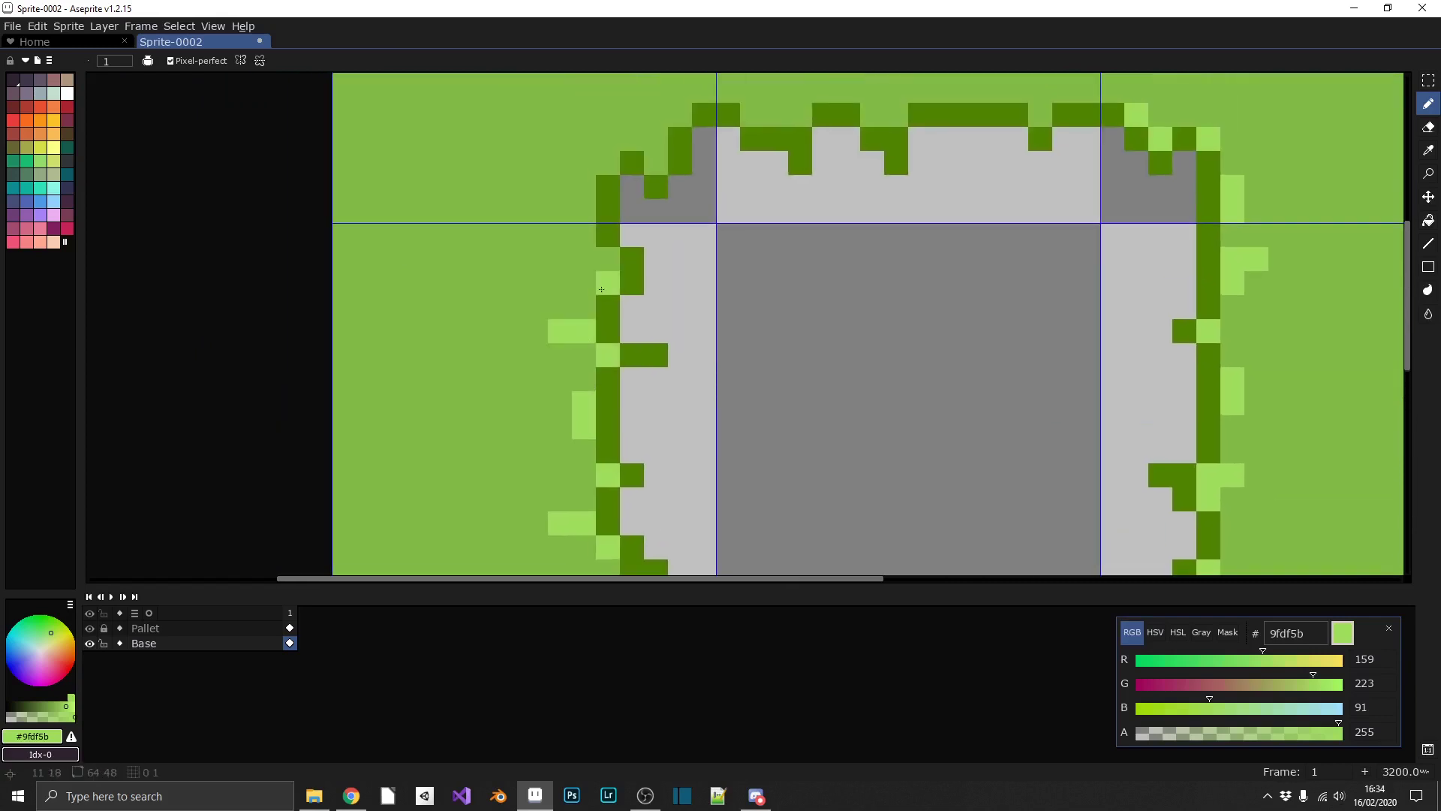
pyautogui.click(584, 259)
pyautogui.click(560, 259)
# - Dot #9fdf5b highlight pixels around the outer side of the upper-left corner
pyautogui.scroll(2, 656, 212)
pyautogui.hscroll(-1, 657, 212)
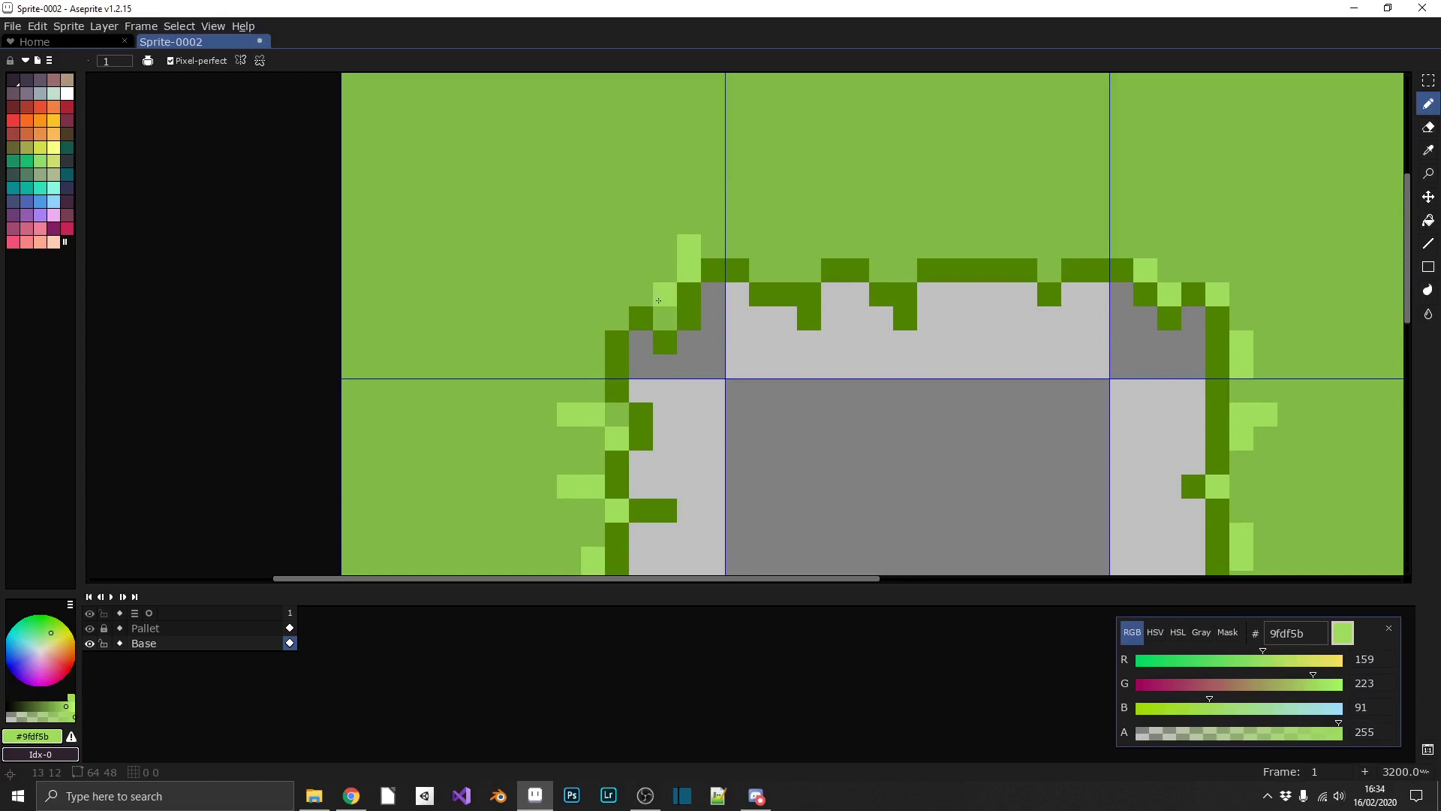
pyautogui.moveTo(641, 294); pyautogui.dragTo(617, 295)
pyautogui.click(665, 319)
pyautogui.click(593, 343)
# - Add #9fdf5b highlight pixels in the notches and just above the outline's top edge
pyautogui.moveTo(809, 295); pyautogui.dragTo(713, 334)
pyautogui.click(785, 308)
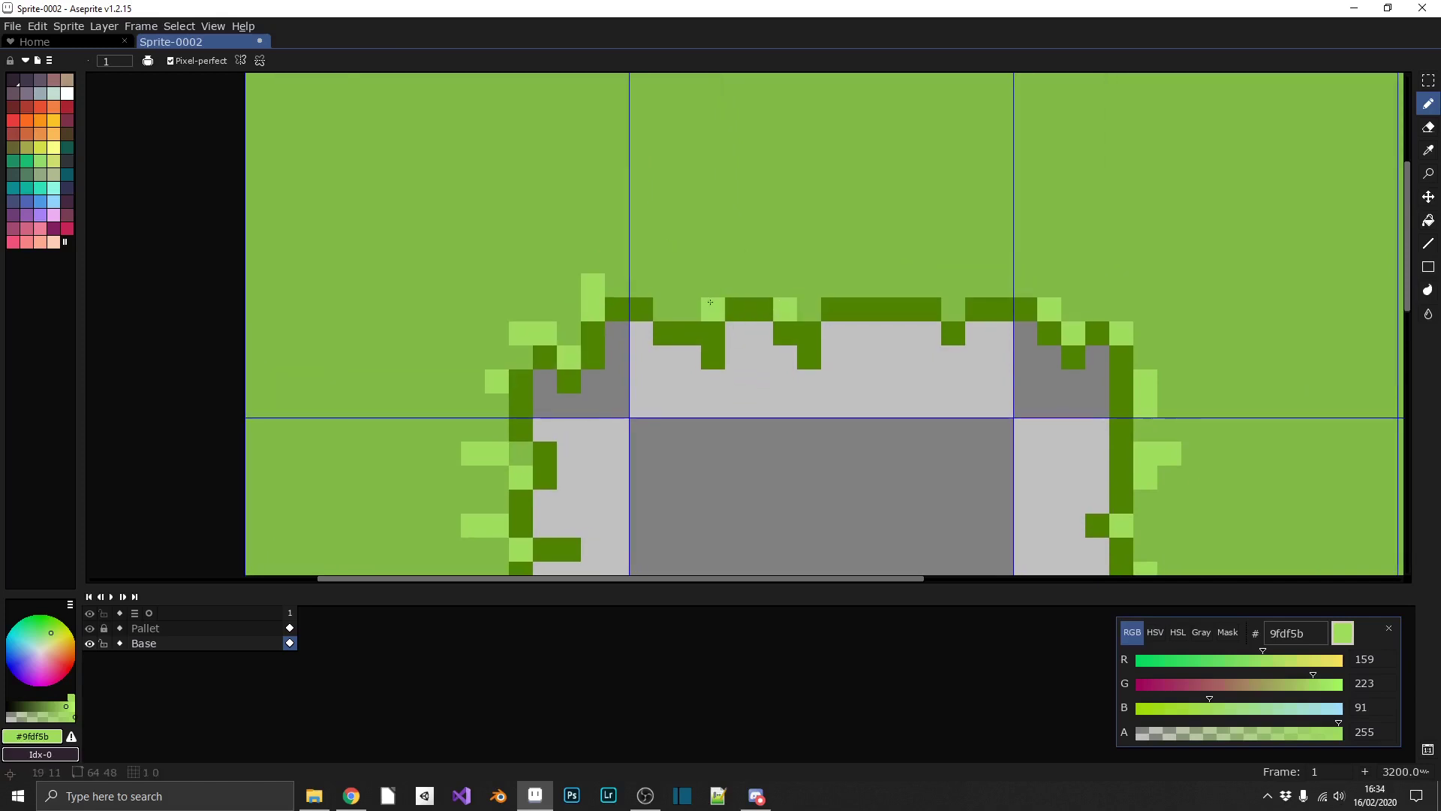
pyautogui.click(665, 286)
pyautogui.click(665, 309)
pyautogui.click(953, 309)
pyautogui.click(906, 285)
pyautogui.click(881, 285)
pyautogui.click(882, 262)
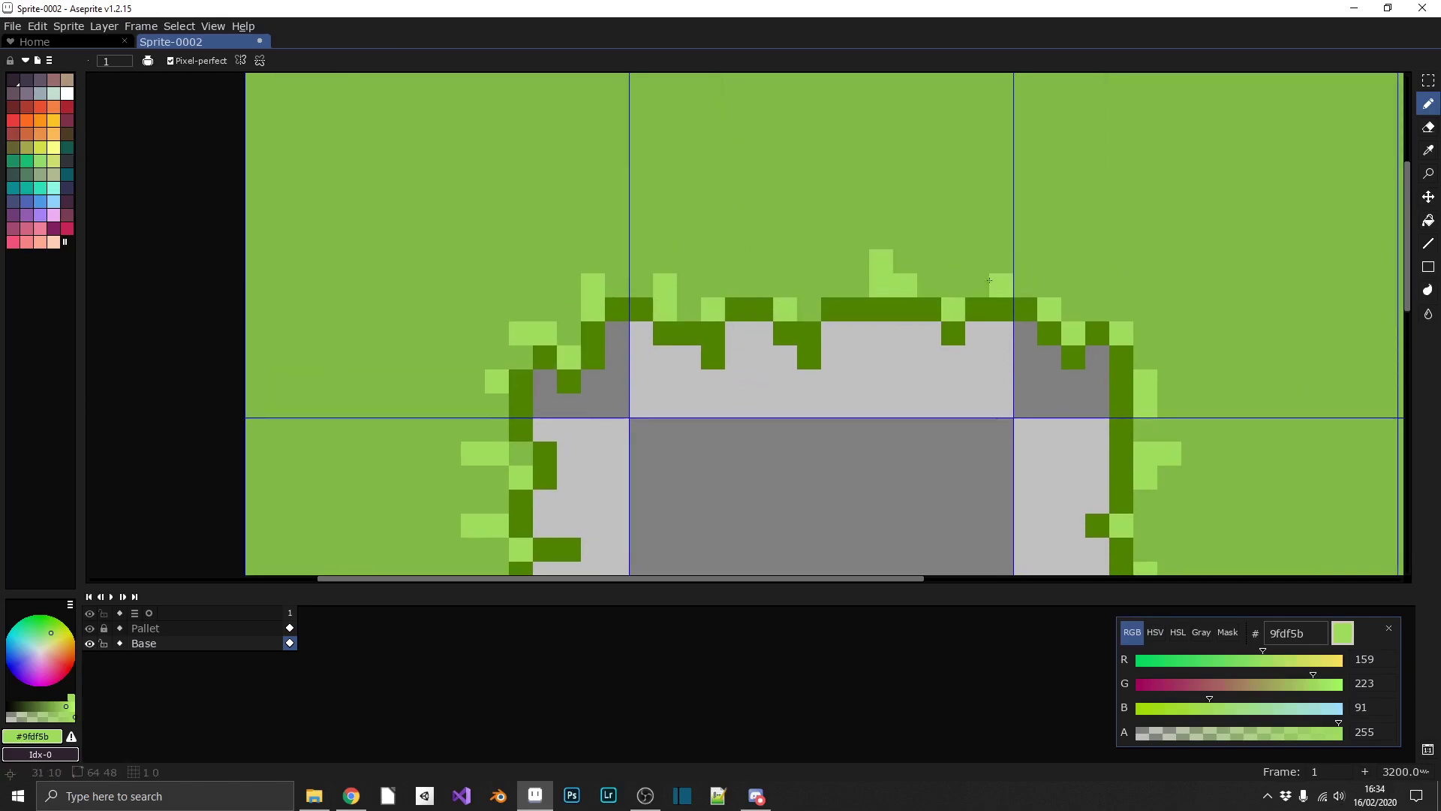
# - Pick the lightest green #c1f27a from the palette strip and dot bright pixels around the upper-right corner
pyautogui.scroll(-3, 875, 353)
pyautogui.scroll(1, 874, 353)
pyautogui.keyDown('alt'); pyautogui.click(1101, 499); pyautogui.keyUp('alt')
pyautogui.scroll(2, 830, 243)
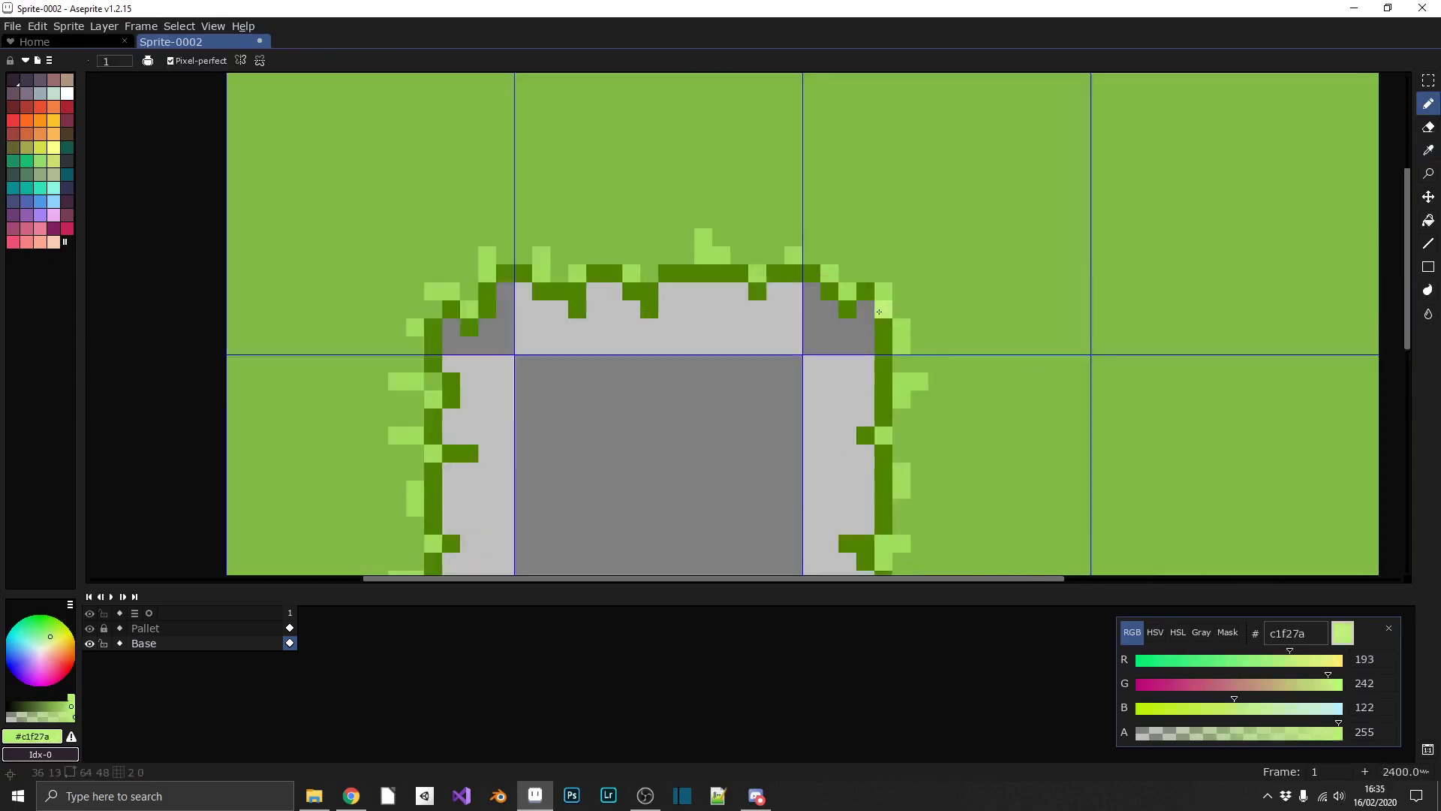
pyautogui.click(813, 237)
pyautogui.click(829, 243)
pyautogui.click(837, 260)
pyautogui.click(909, 284)
pyautogui.click(933, 356)
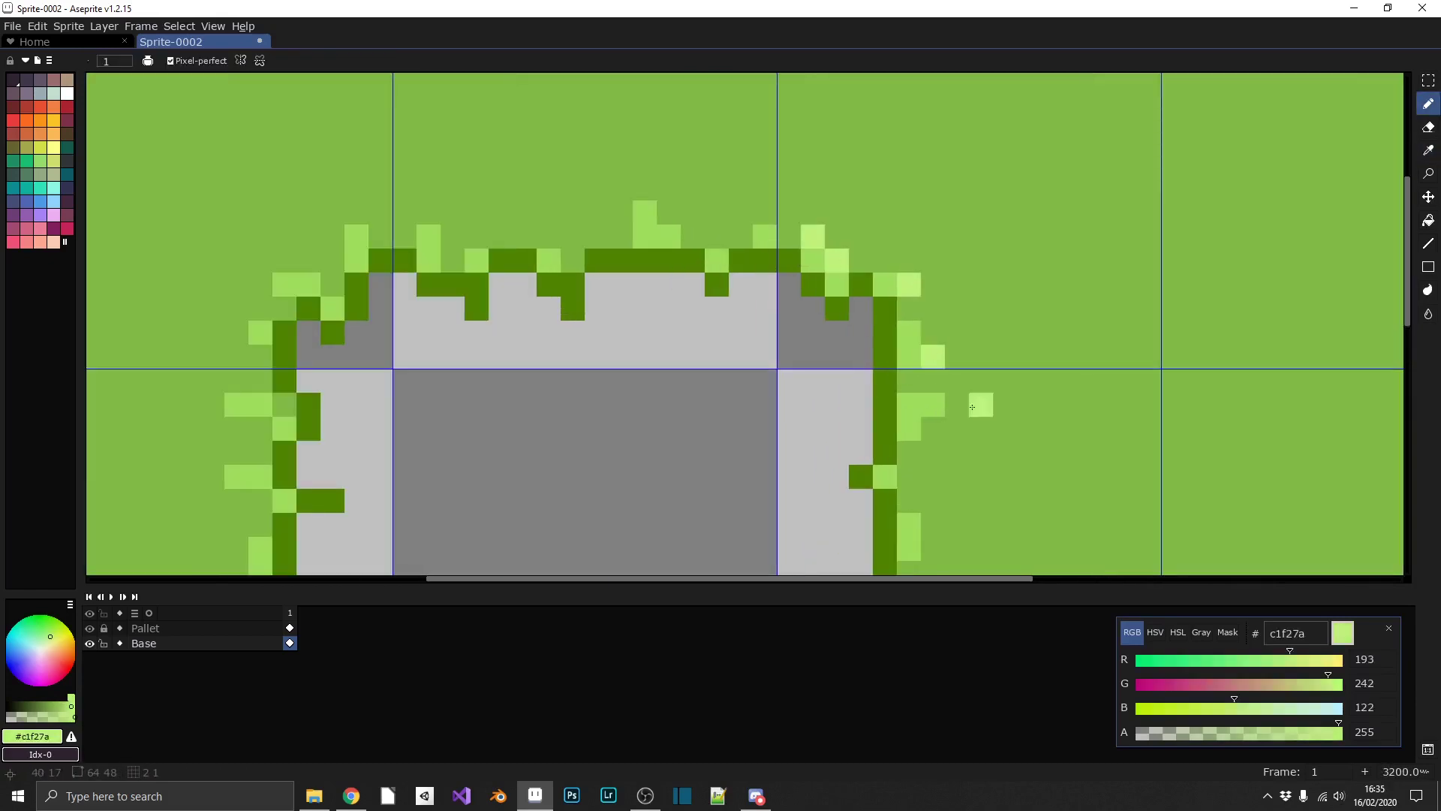
# - Add #c1f27a bright pixels beside the existing highlights along the right edge
pyautogui.moveTo(975, 409); pyautogui.dragTo(951, 362)
pyautogui.moveTo(931, 430)
pyautogui.mouseDown()
pyautogui.moveTo(910, 349)
pyautogui.moveTo(798, 206)
pyautogui.mouseUp()
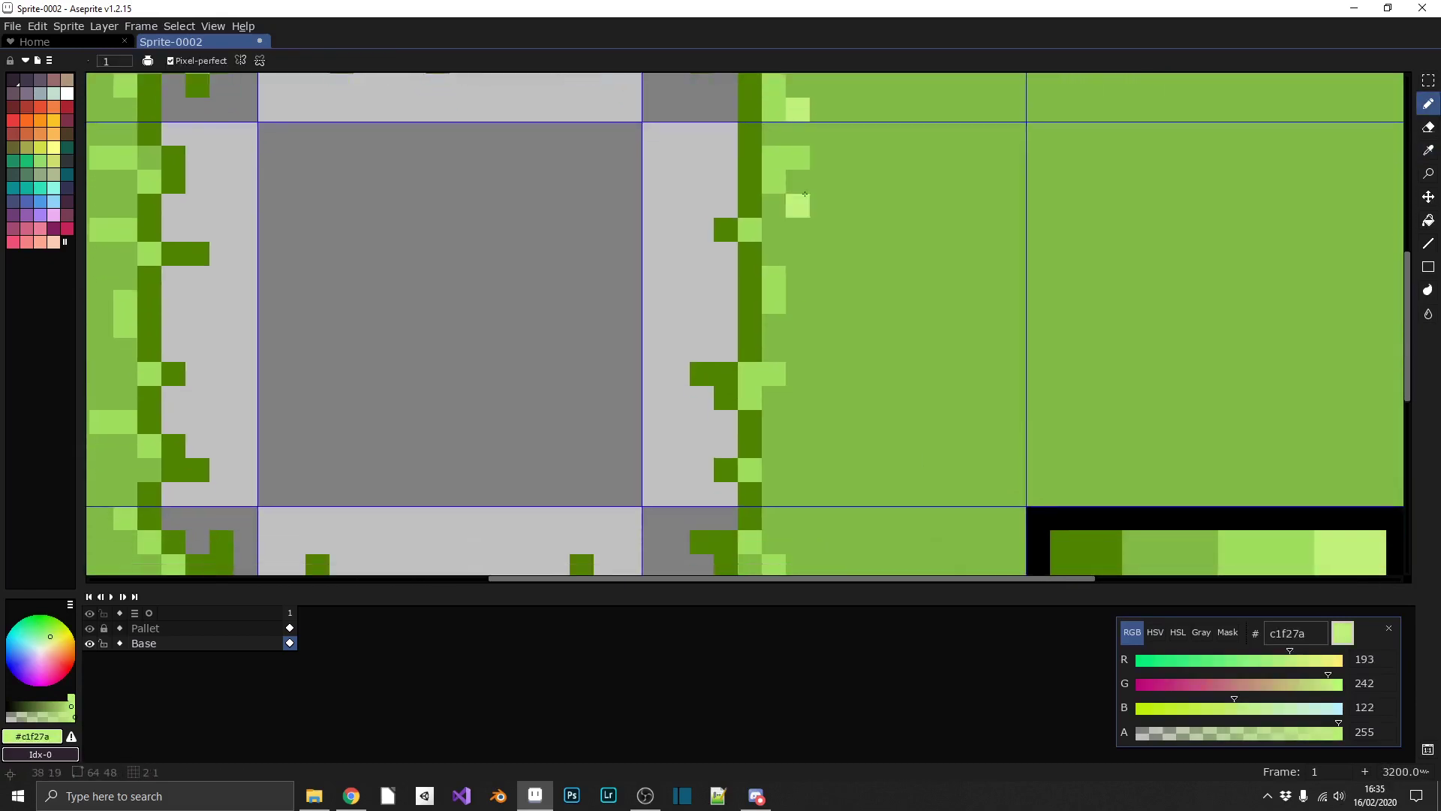
pyautogui.click(822, 158)
pyautogui.click(774, 206)
pyautogui.click(774, 253)
pyautogui.click(774, 422)
# - Add #c1f27a bright pixels around the outer side of the lower-right corner
pyautogui.moveTo(789, 432)
pyautogui.mouseDown()
pyautogui.moveTo(824, 291)
pyautogui.moveTo(811, 354)
pyautogui.mouseUp()
pyautogui.click(809, 326)
pyautogui.click(851, 332)
pyautogui.click(875, 379)
pyautogui.click(827, 356)
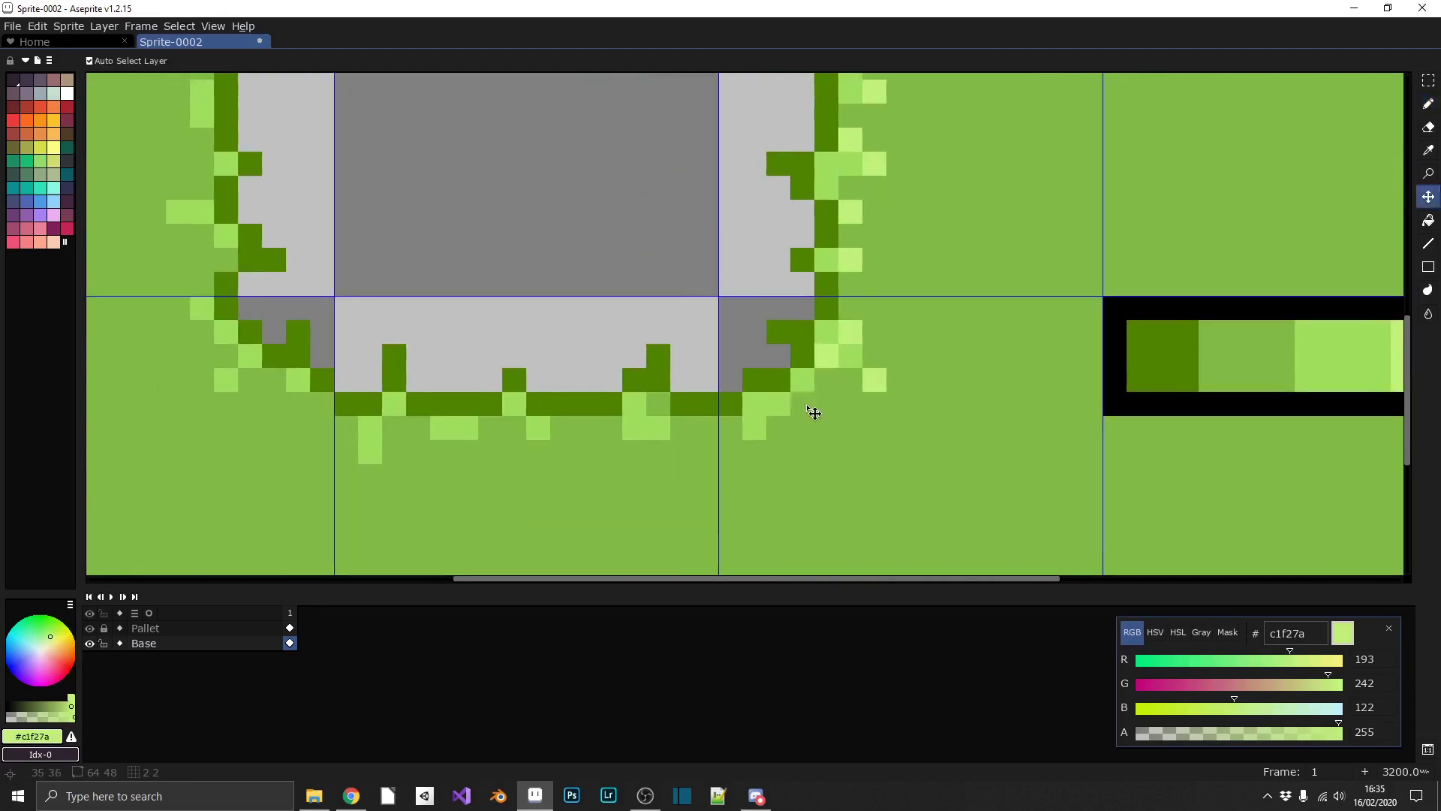
pyautogui.hotkey('ctrl', 'z')
pyautogui.click(804, 405)
pyautogui.click(755, 451)
# - Add #c1f27a bright pixels among the highlights beneath the outline's bottom edge
pyautogui.moveTo(658, 428)
pyautogui.mouseDown()
pyautogui.moveTo(736, 404)
pyautogui.moveTo(695, 440)
pyautogui.mouseUp()
pyautogui.click(737, 381)
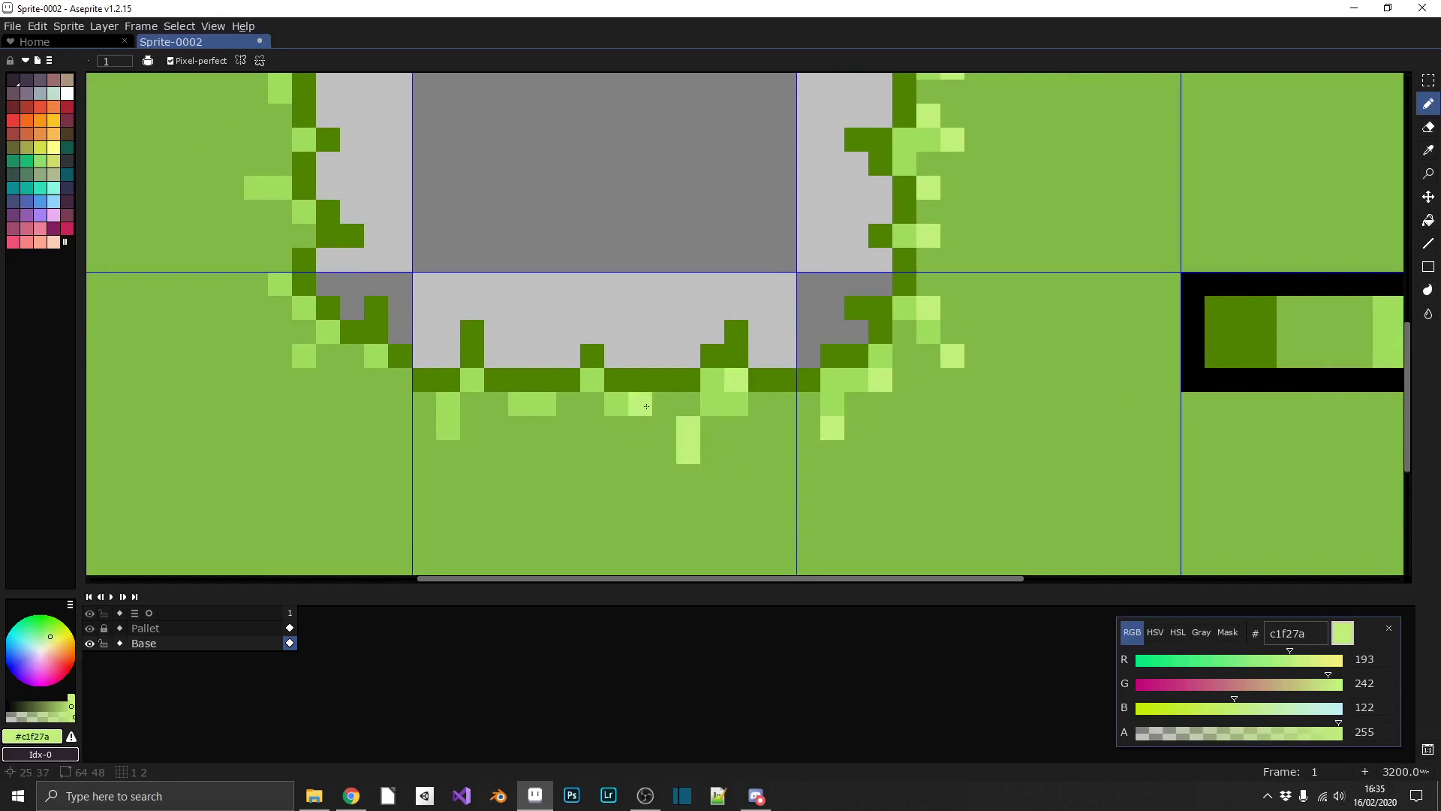
pyautogui.click(593, 405)
pyautogui.click(568, 428)
pyautogui.click(496, 405)
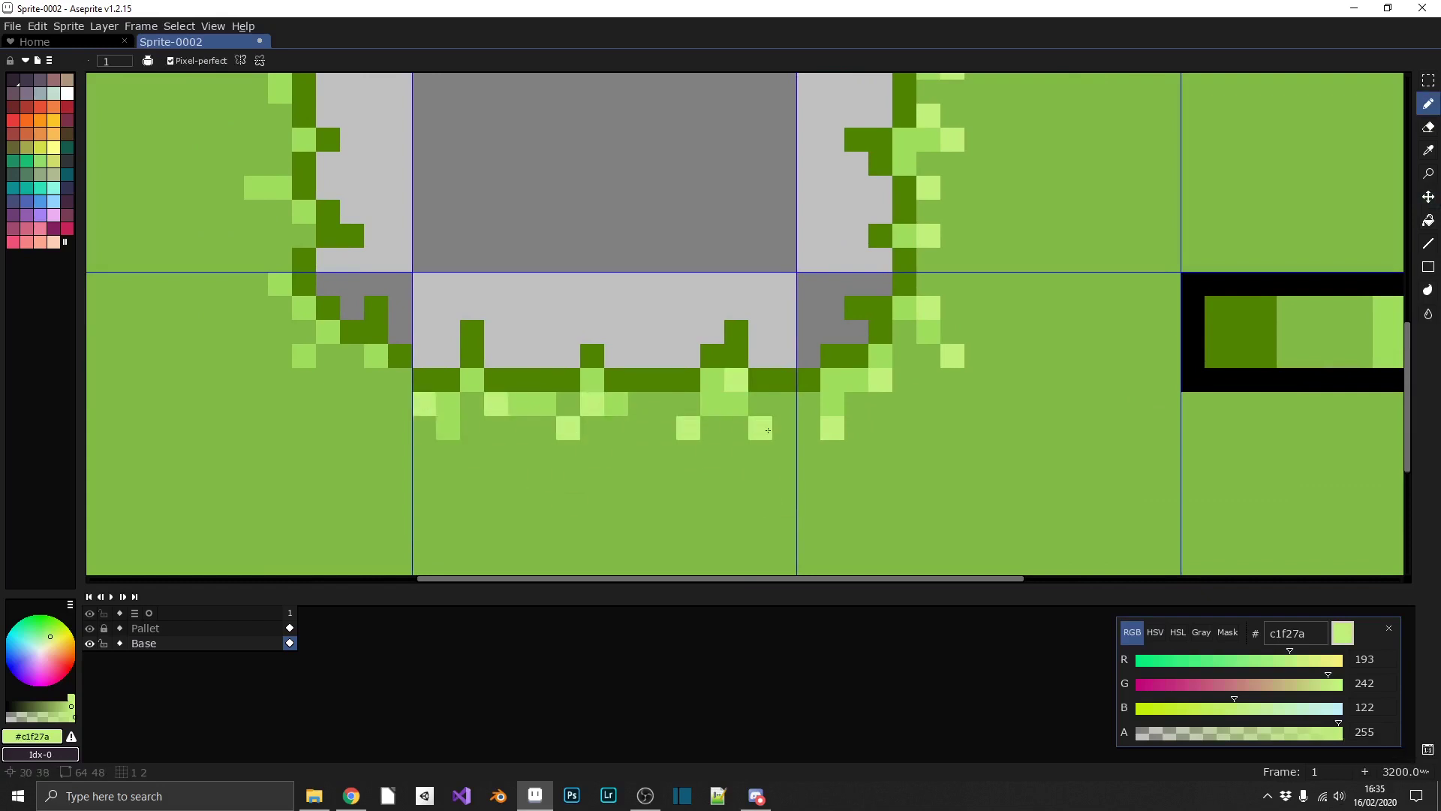
# - Dot #c1f27a bright pixels around the highlights of the lower-left corner
pyautogui.moveTo(449, 281)
pyautogui.mouseDown()
pyautogui.moveTo(565, 306)
pyautogui.moveTo(675, 366)
pyautogui.mouseUp()
pyautogui.click(578, 463)
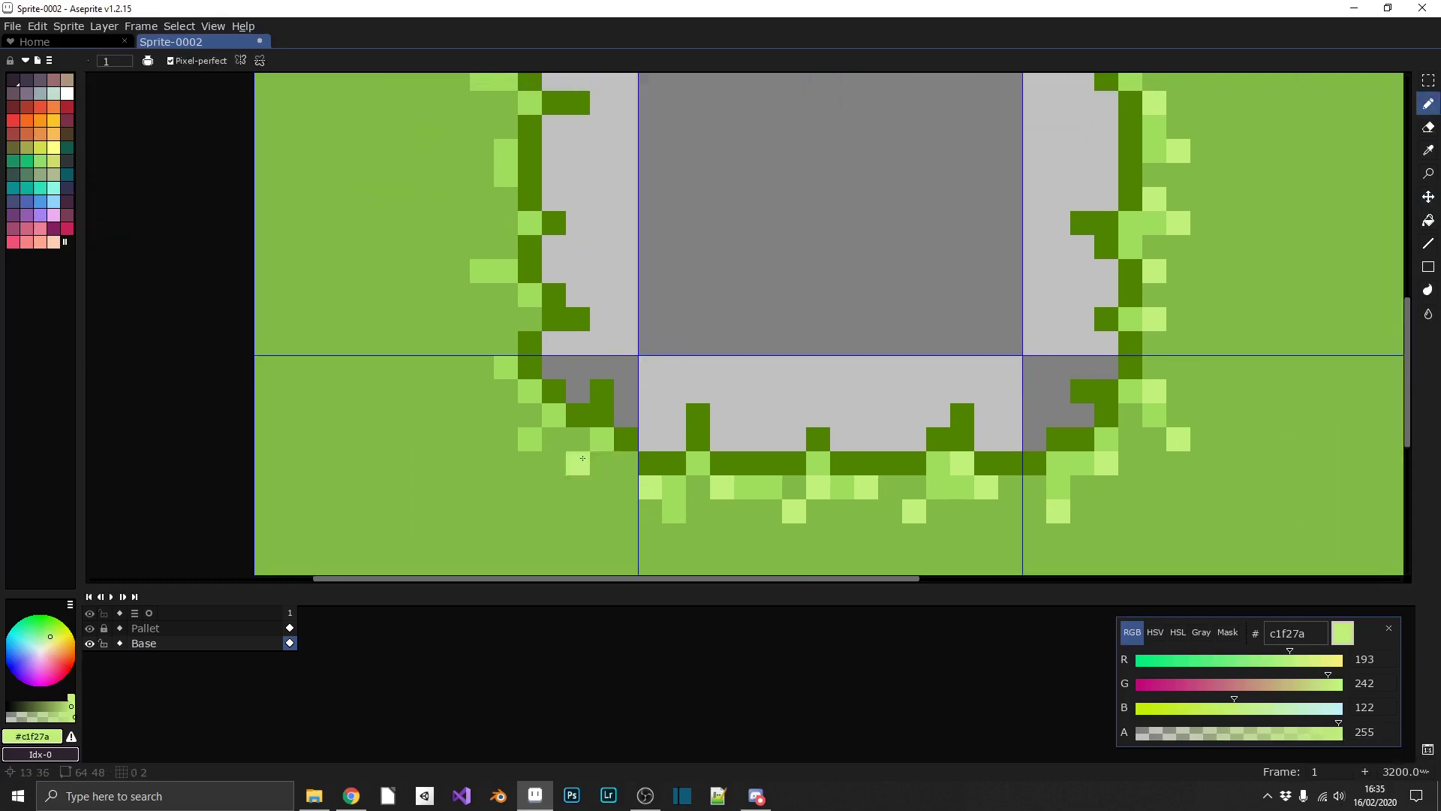
pyautogui.click(530, 416)
pyautogui.click(626, 463)
# - Add #c1f27a bright pixels to the highlights along the lower half of the left edge
pyautogui.moveTo(530, 248); pyautogui.dragTo(630, 387)
pyautogui.click(630, 458)
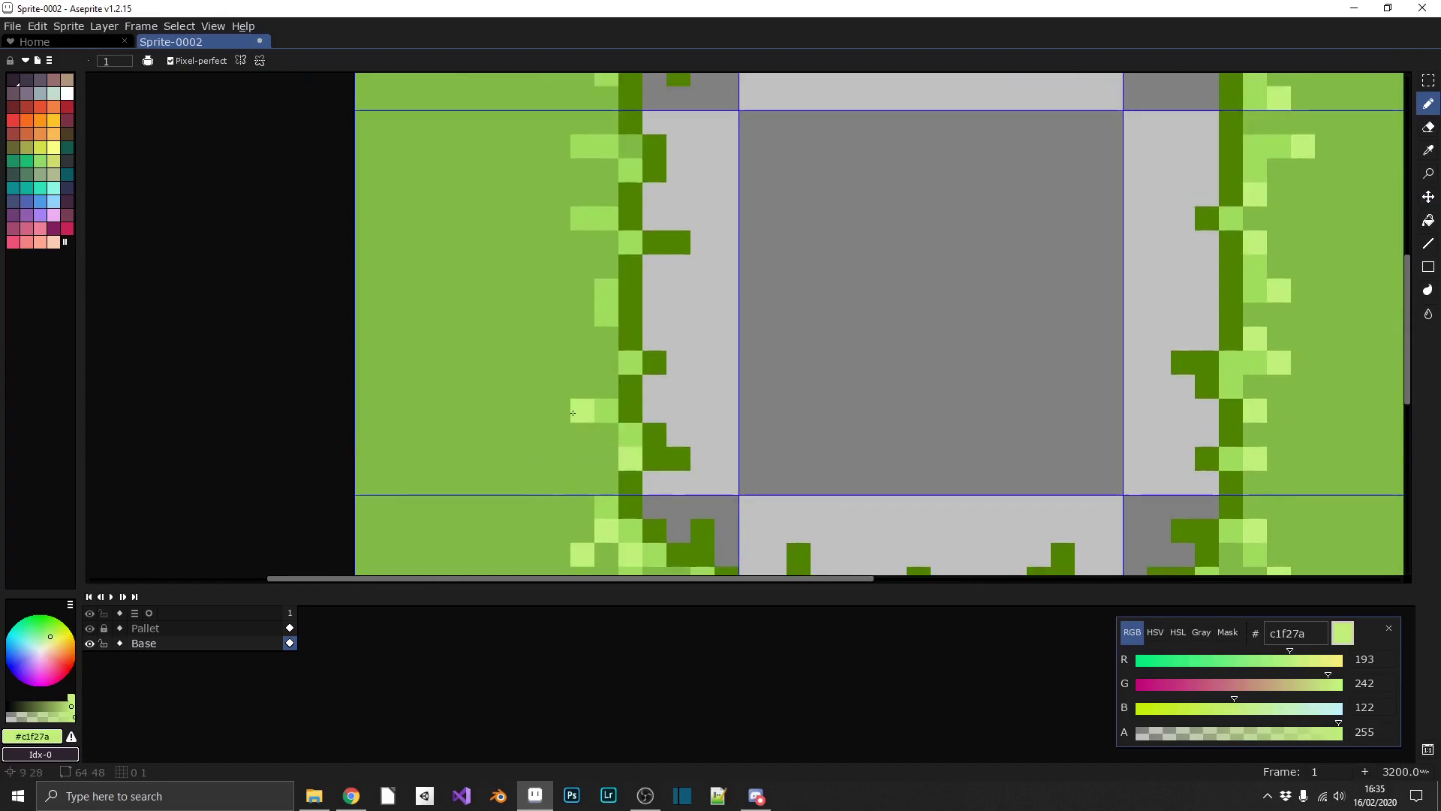
pyautogui.click(607, 435)
pyautogui.click(559, 387)
pyautogui.click(607, 362)
# - Add #c1f27a bright pixels to the highlights along the upper half of the left edge
pyautogui.moveTo(581, 322); pyautogui.dragTo(586, 353)
pyautogui.click(611, 296)
pyautogui.click(564, 273)
pyautogui.click(612, 225)
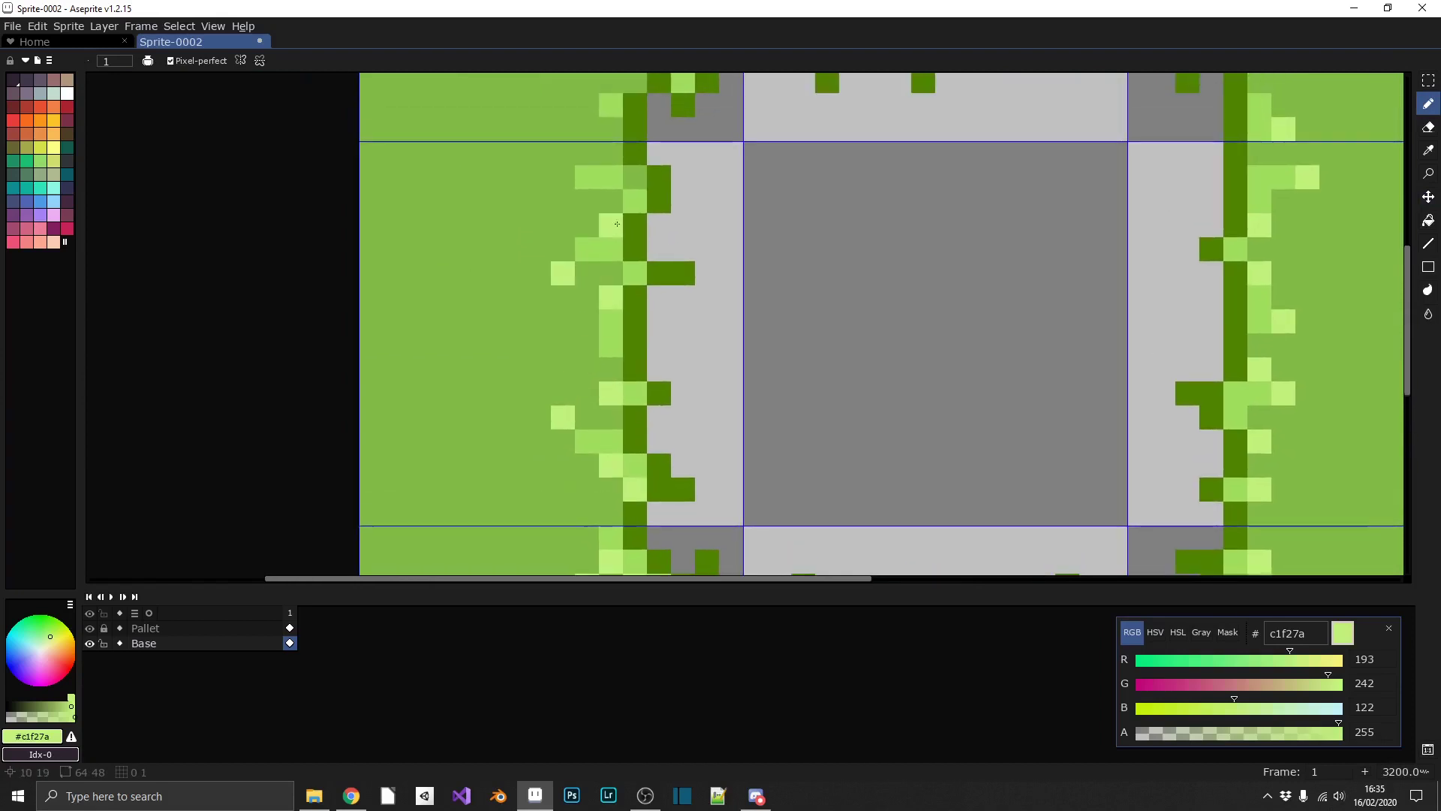
pyautogui.click(636, 177)
pyautogui.click(562, 177)
pyautogui.click(612, 154)
# - Dot #c1f27a bright pixels around the highlights of the upper-left corner
pyautogui.moveTo(676, 203); pyautogui.dragTo(697, 467)
pyautogui.click(635, 296)
pyautogui.click(706, 320)
pyautogui.click(730, 248)
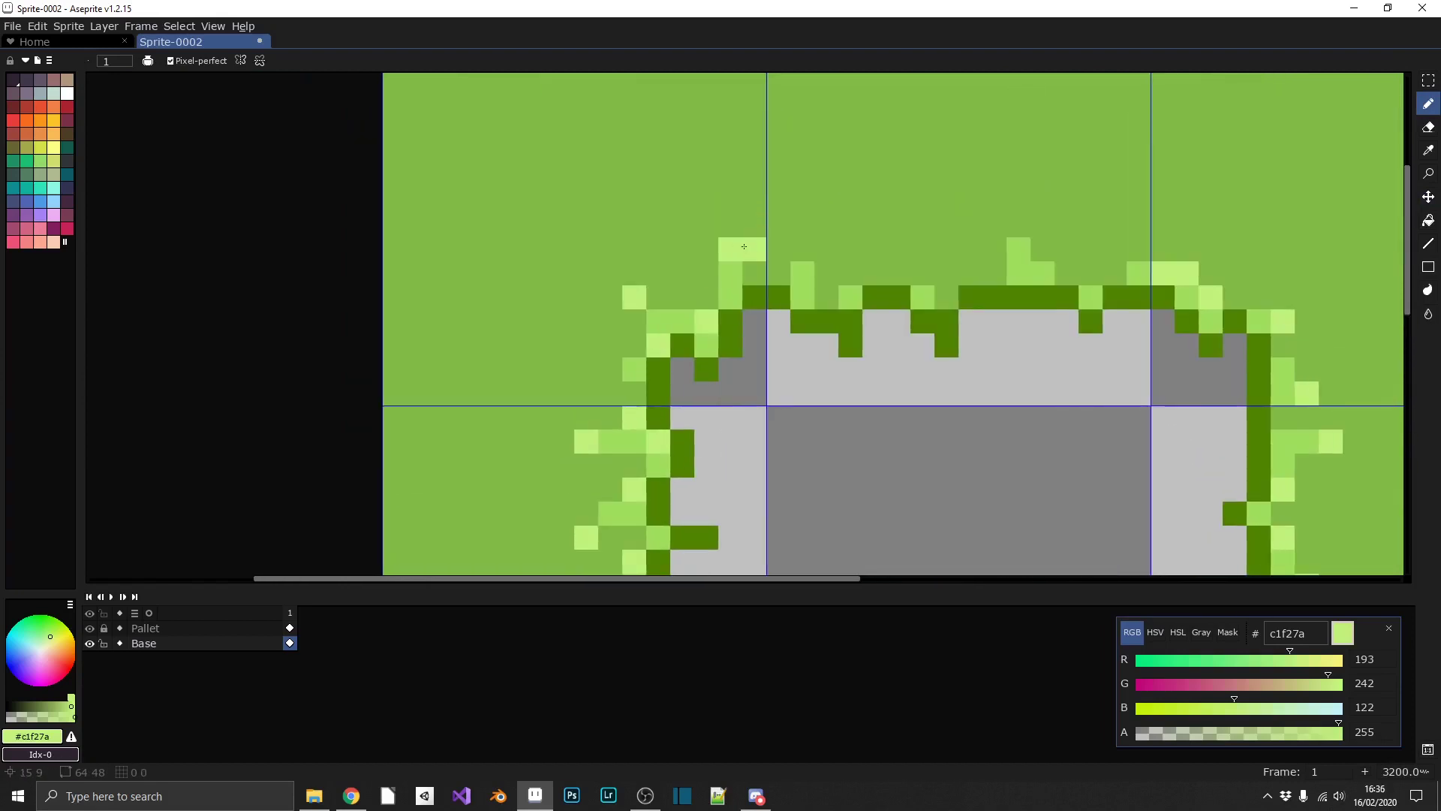
pyautogui.click(706, 297)
# - Add #c1f27a bright pixels among the highlights above the outline's top edge
pyautogui.moveTo(947, 297); pyautogui.dragTo(797, 299)
pyautogui.click(677, 300)
pyautogui.click(676, 252)
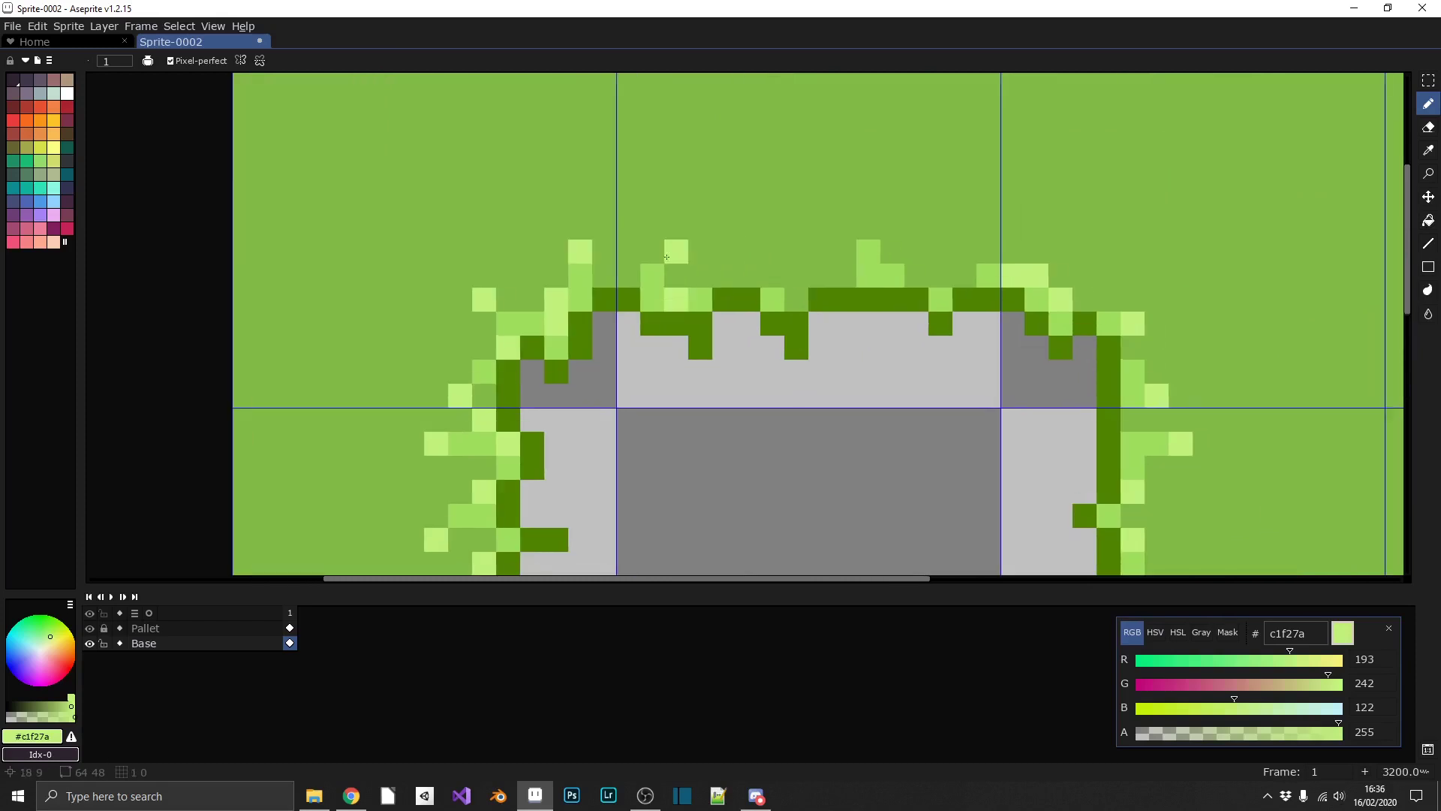
pyautogui.click(797, 276)
pyautogui.click(897, 230)
pyautogui.click(845, 275)
pyautogui.click(964, 251)
pyautogui.click(940, 276)
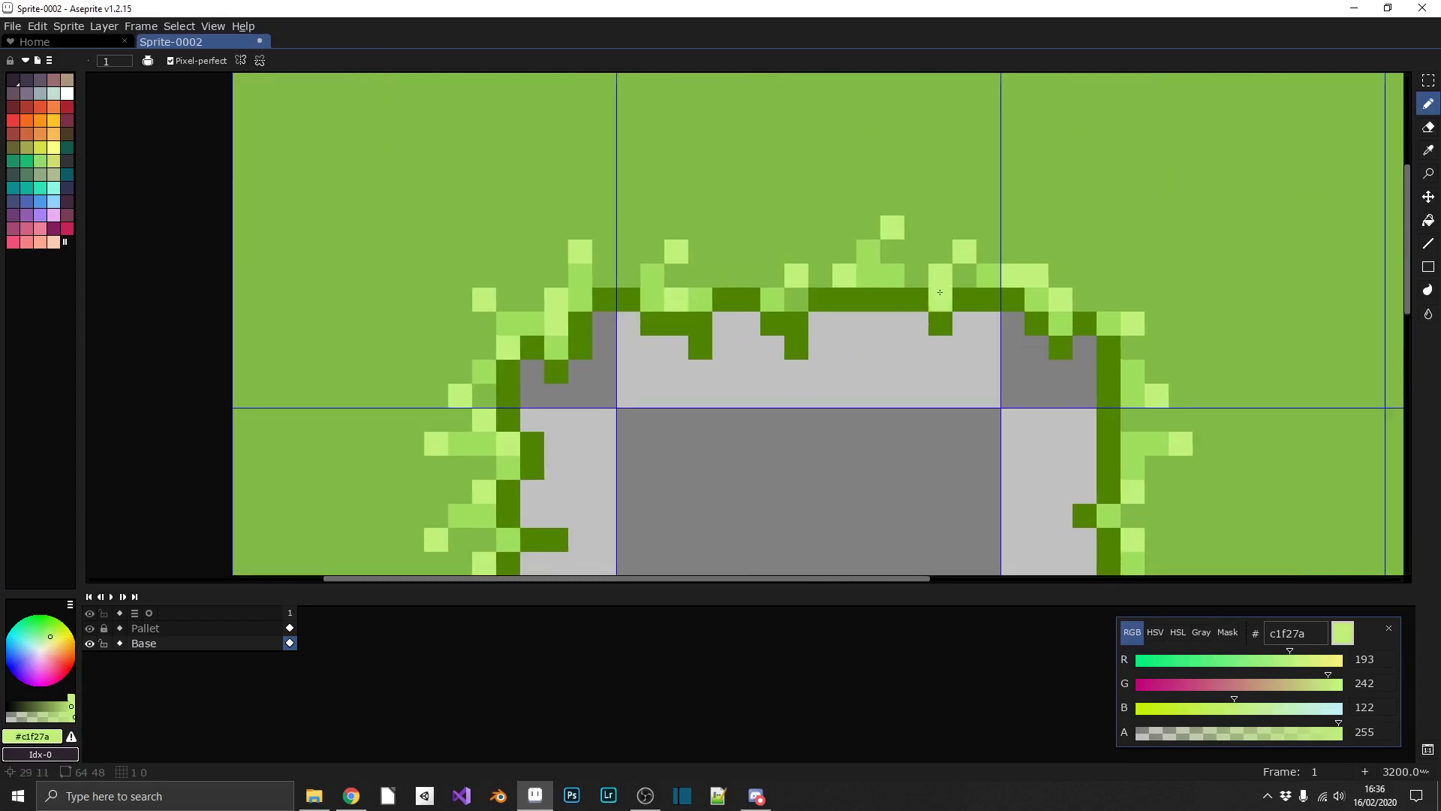
# - Pick the dark green #4e8400 from the palette strip and pencil a small grass blade in the tile right of the opening
pyautogui.scroll(-5, 729, 298)
pyautogui.scroll(4, 759, 405)
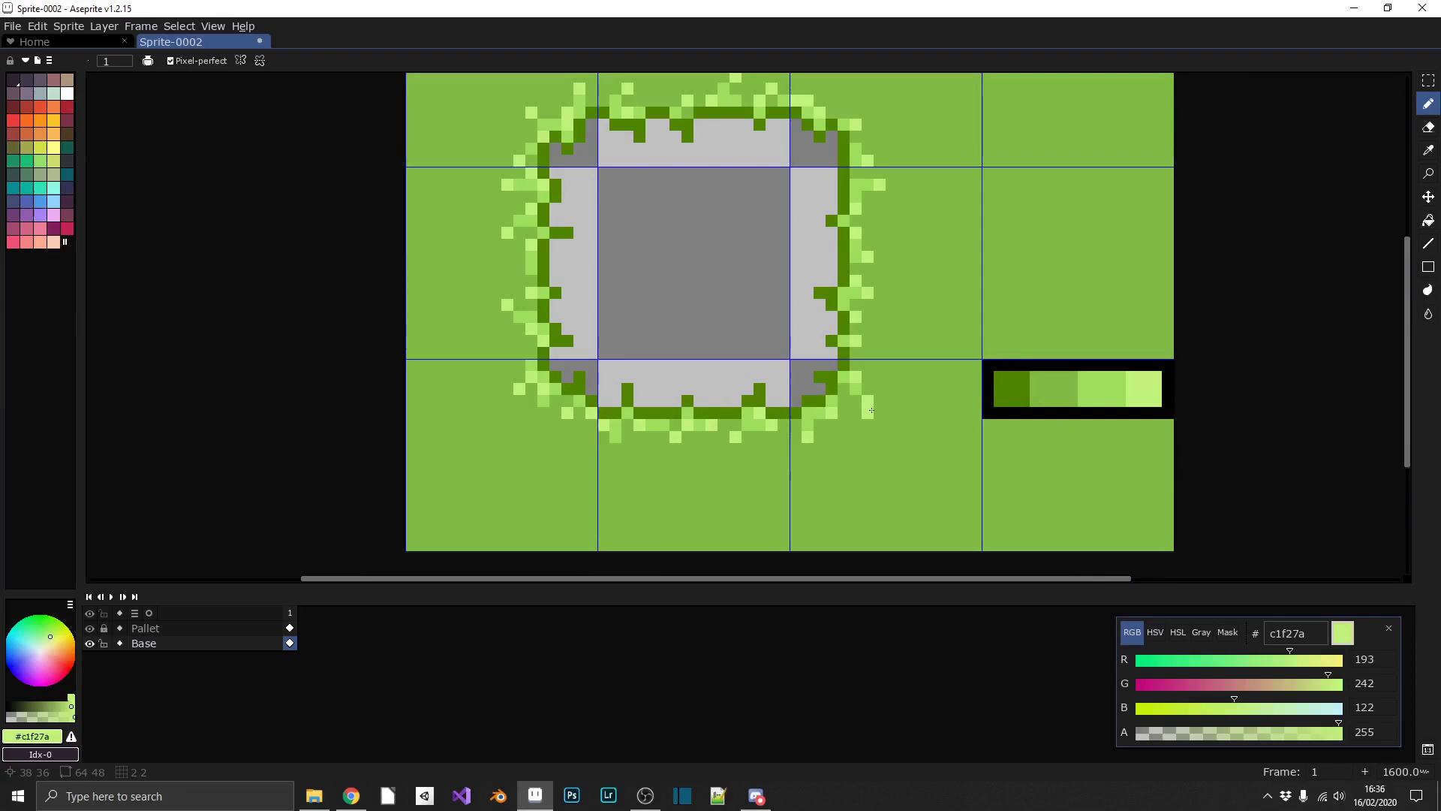
pyautogui.keyDown('alt'); pyautogui.click(993, 382); pyautogui.keyUp('alt')
pyautogui.scroll(-2, 992, 383)
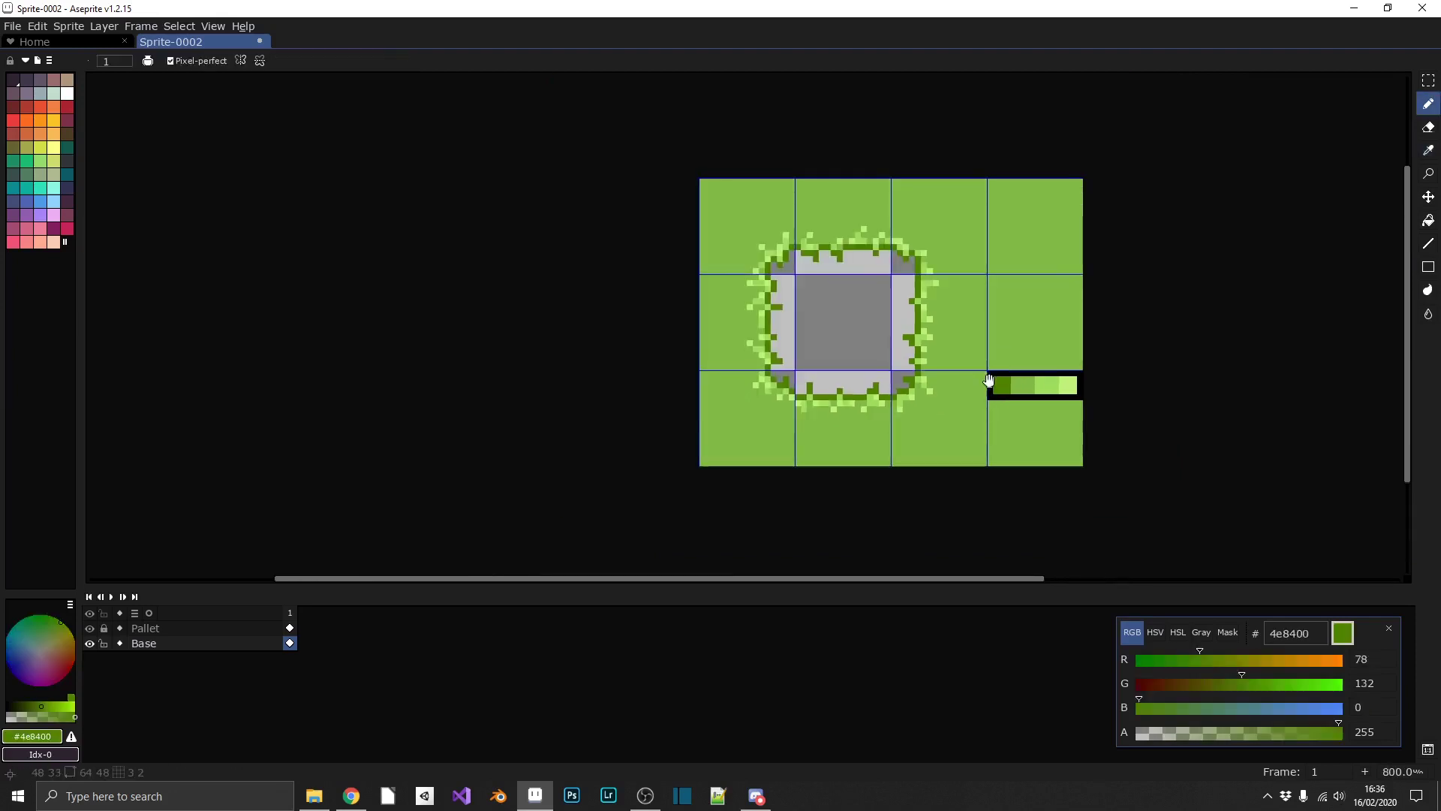
pyautogui.press('m')
pyautogui.scroll(2, 911, 337)
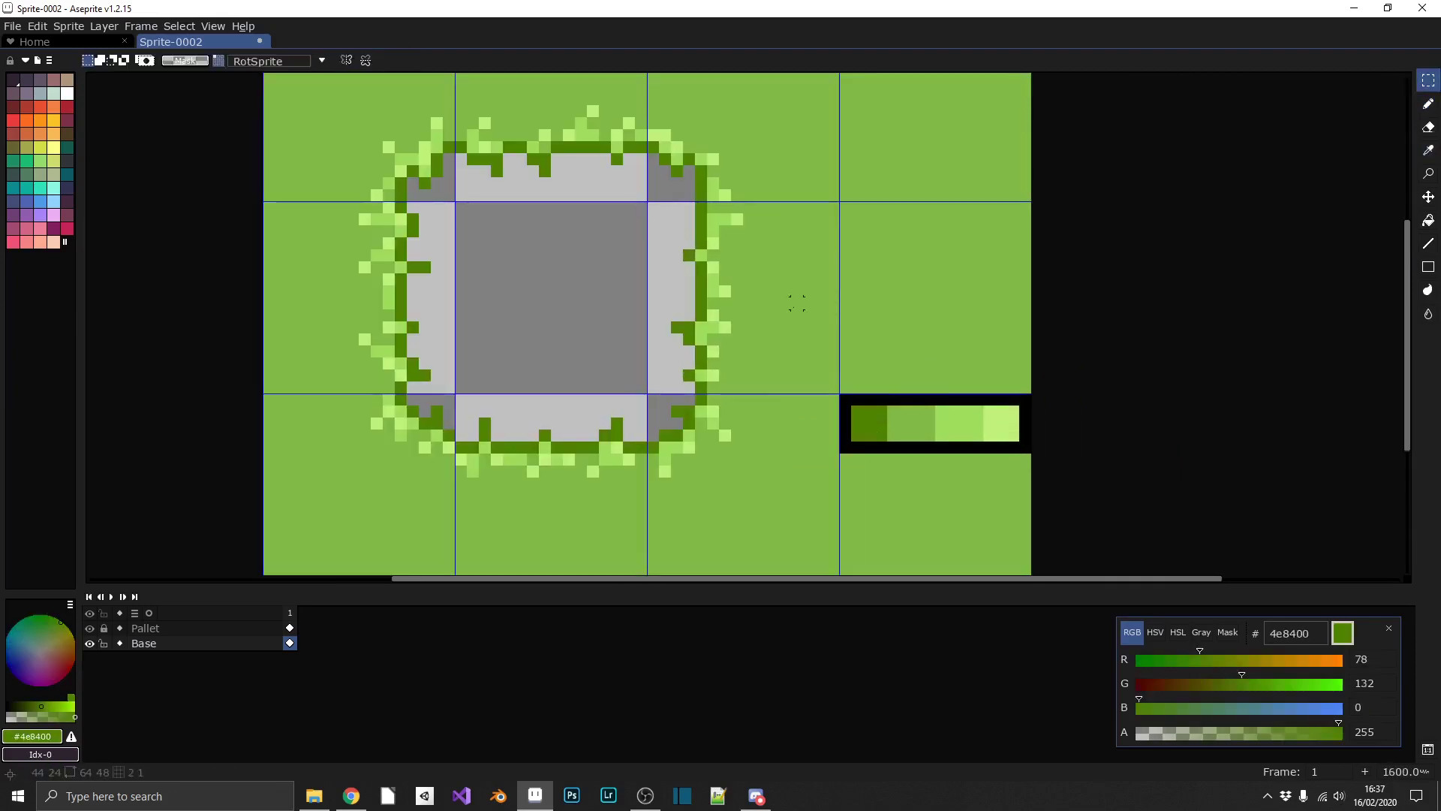
pyautogui.press('b')
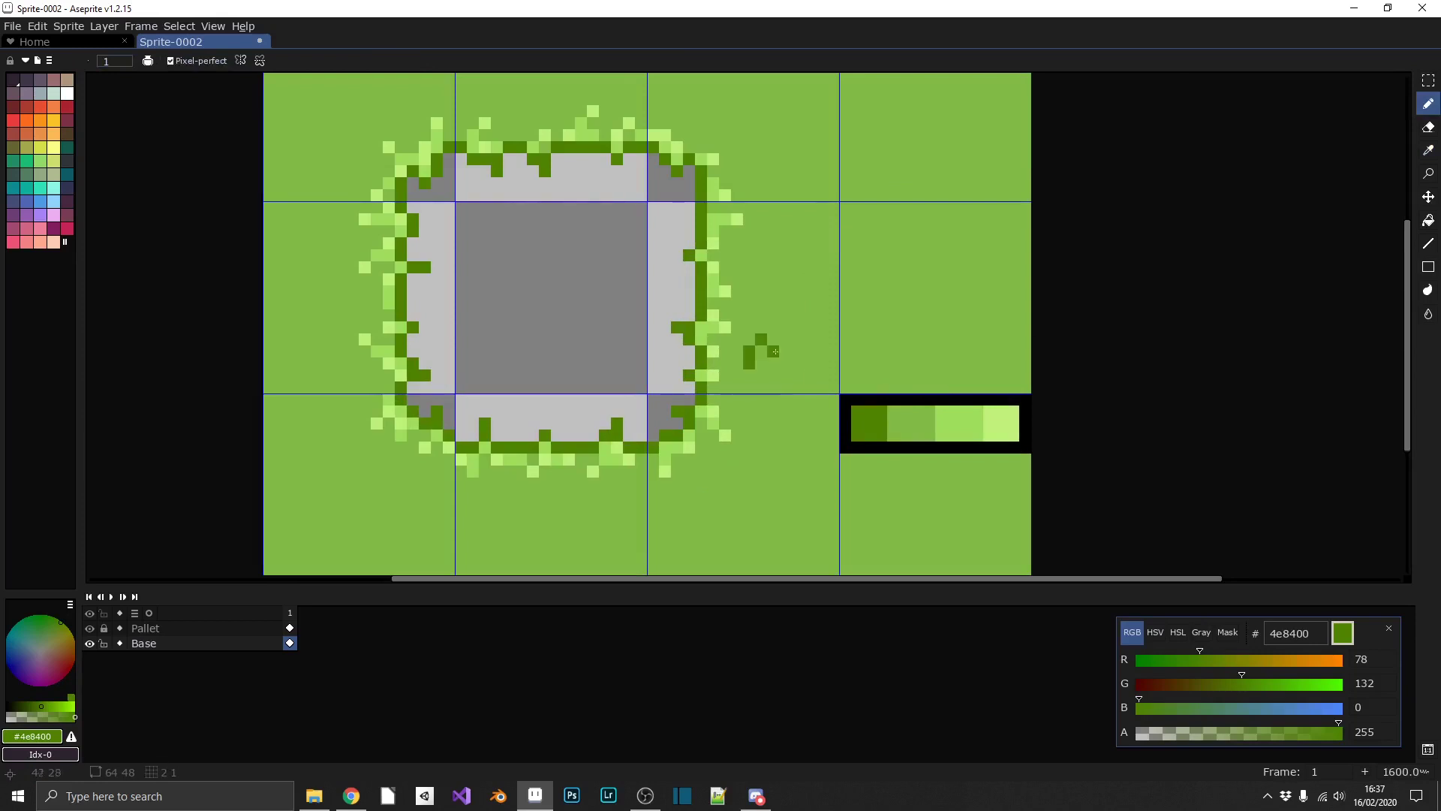
# - Draw more #4e8400 grass blades in the tile right of the opening, undoing the misplaced strokes
pyautogui.click(810, 266)
pyautogui.moveTo(812, 245); pyautogui.dragTo(810, 232)
pyautogui.moveTo(593, 290); pyautogui.dragTo(729, 402)
pyautogui.hotkey('ctrl', 'z')
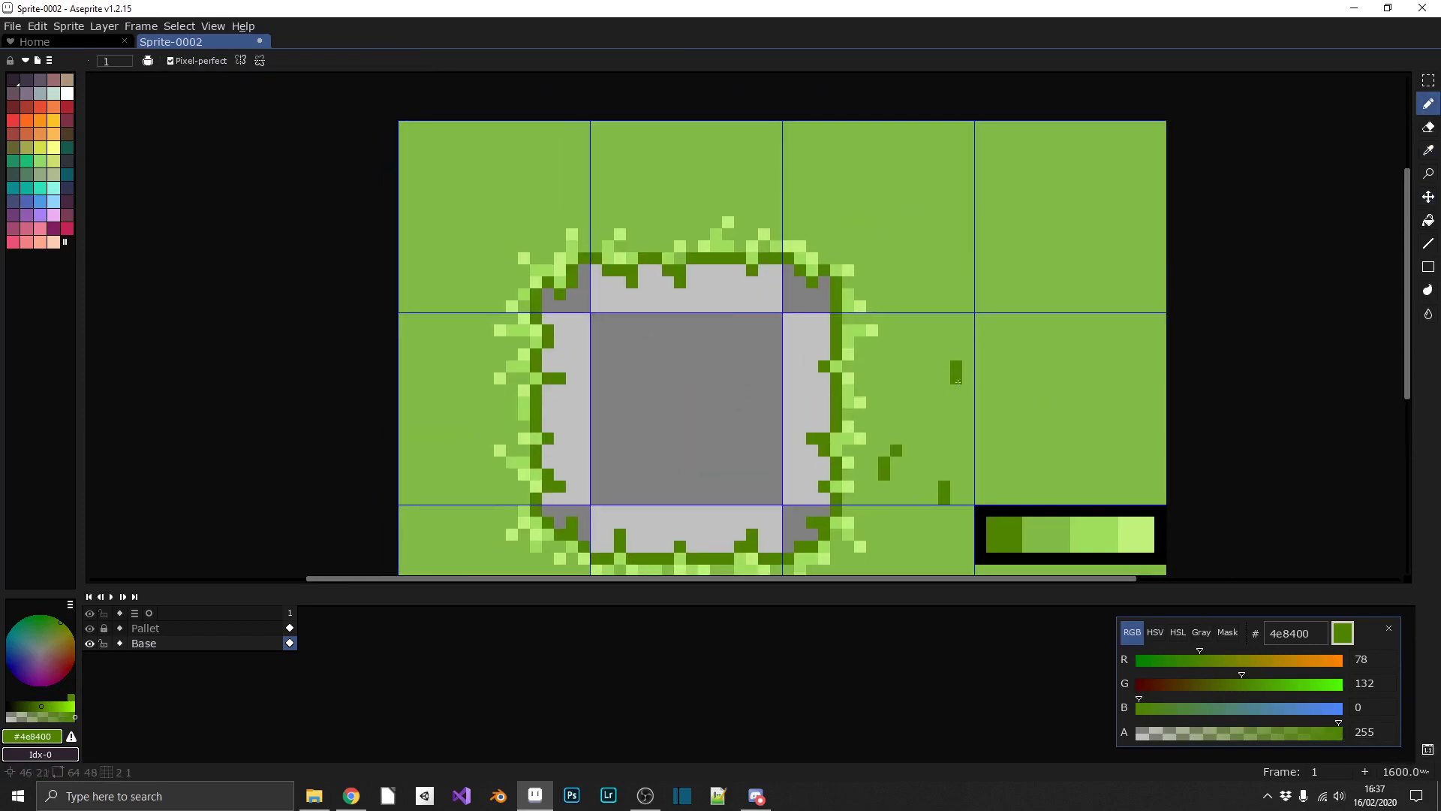
pyautogui.keyDown('alt'); pyautogui.click(958, 375); pyautogui.keyUp('alt')
pyautogui.keyDown('alt'); pyautogui.click(897, 450); pyautogui.keyUp('alt')
pyautogui.moveTo(920, 355); pyautogui.dragTo(932, 380)
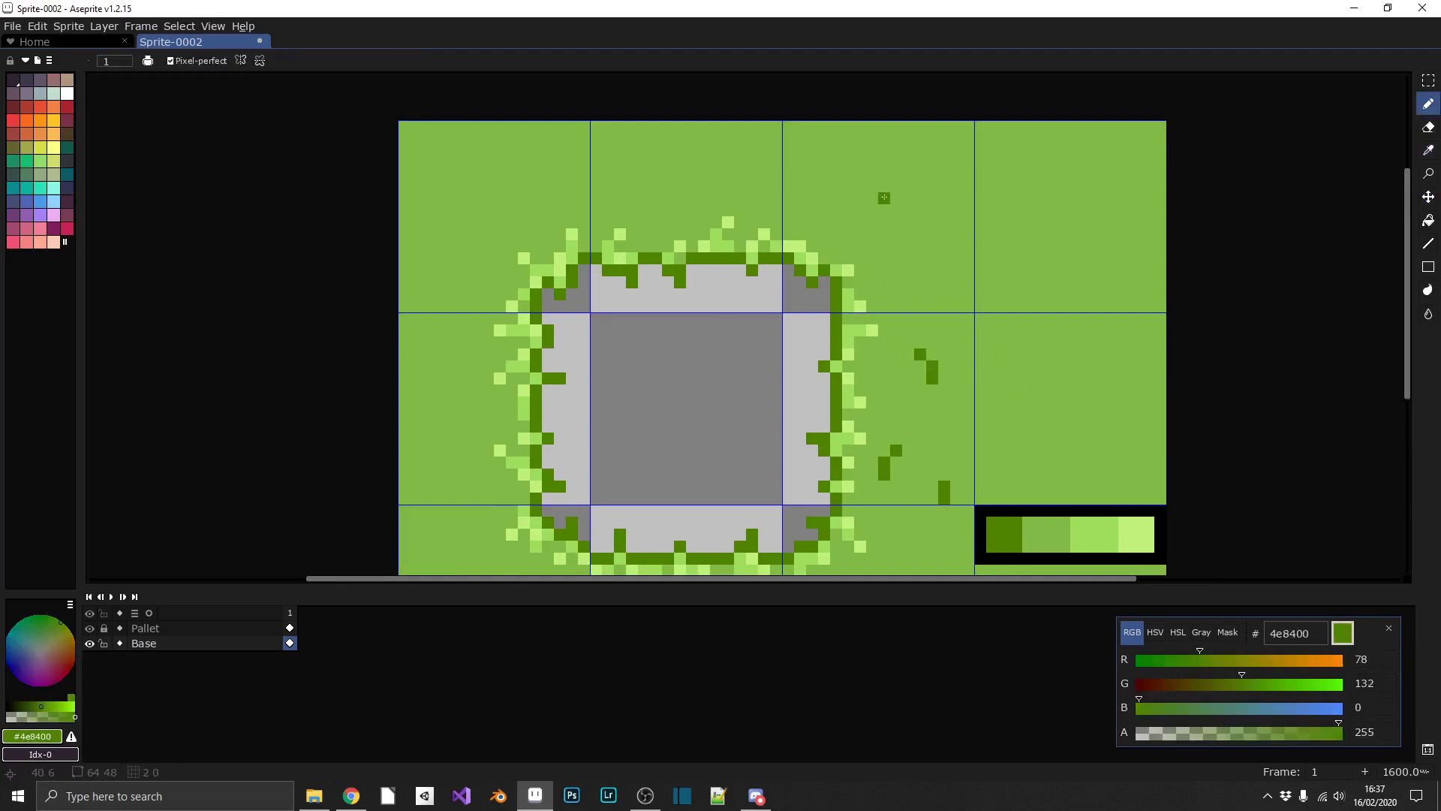
# - Draw small #4e8400 grass blades in the three tiles above the opening
pyautogui.moveTo(884, 198); pyautogui.dragTo(876, 224)
pyautogui.hscroll(-3, 922, 194)
pyautogui.click(827, 195)
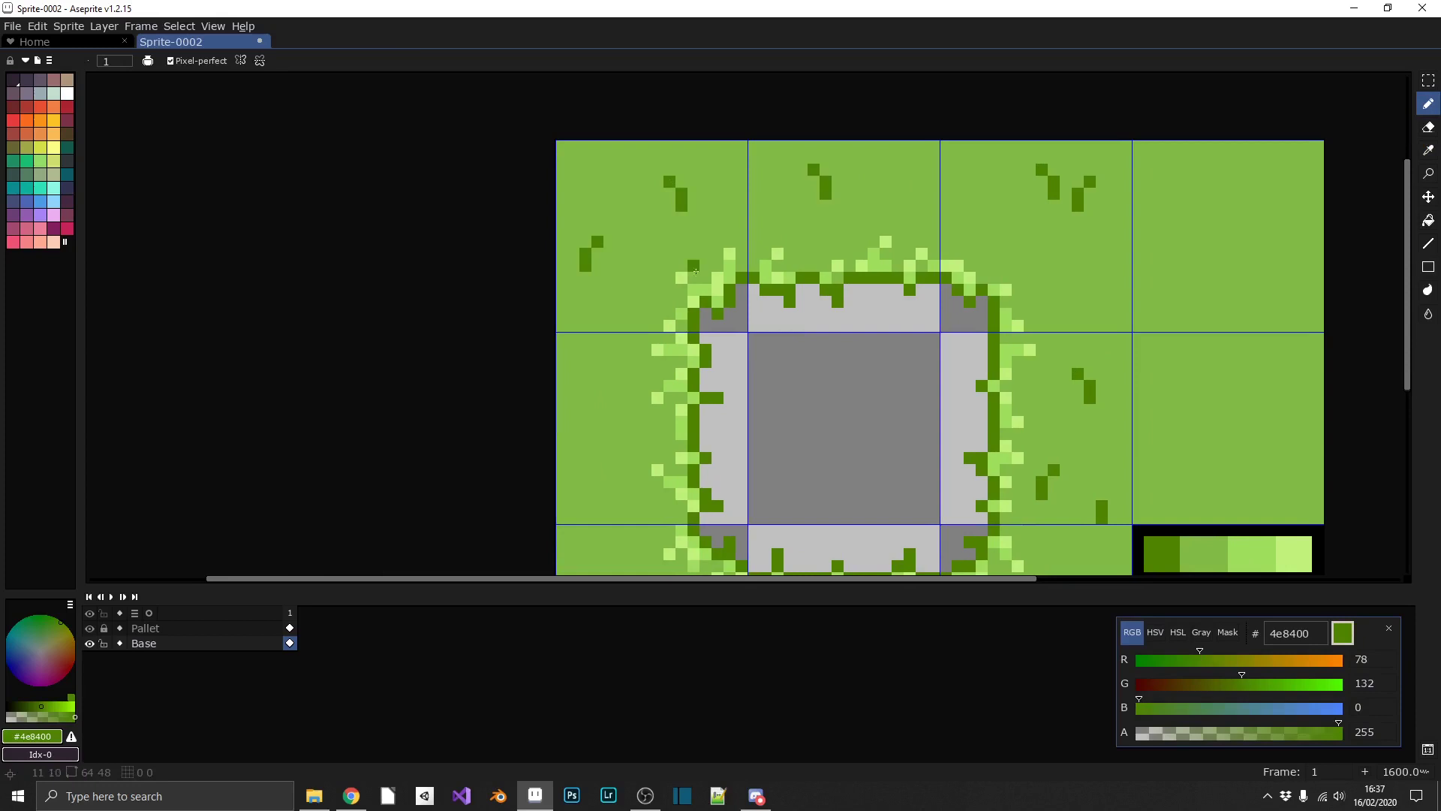
# - Draw small #4e8400 grass blades in the tile left of the opening and in the lower-left corner tile
pyautogui.scroll(-3, 625, 264)
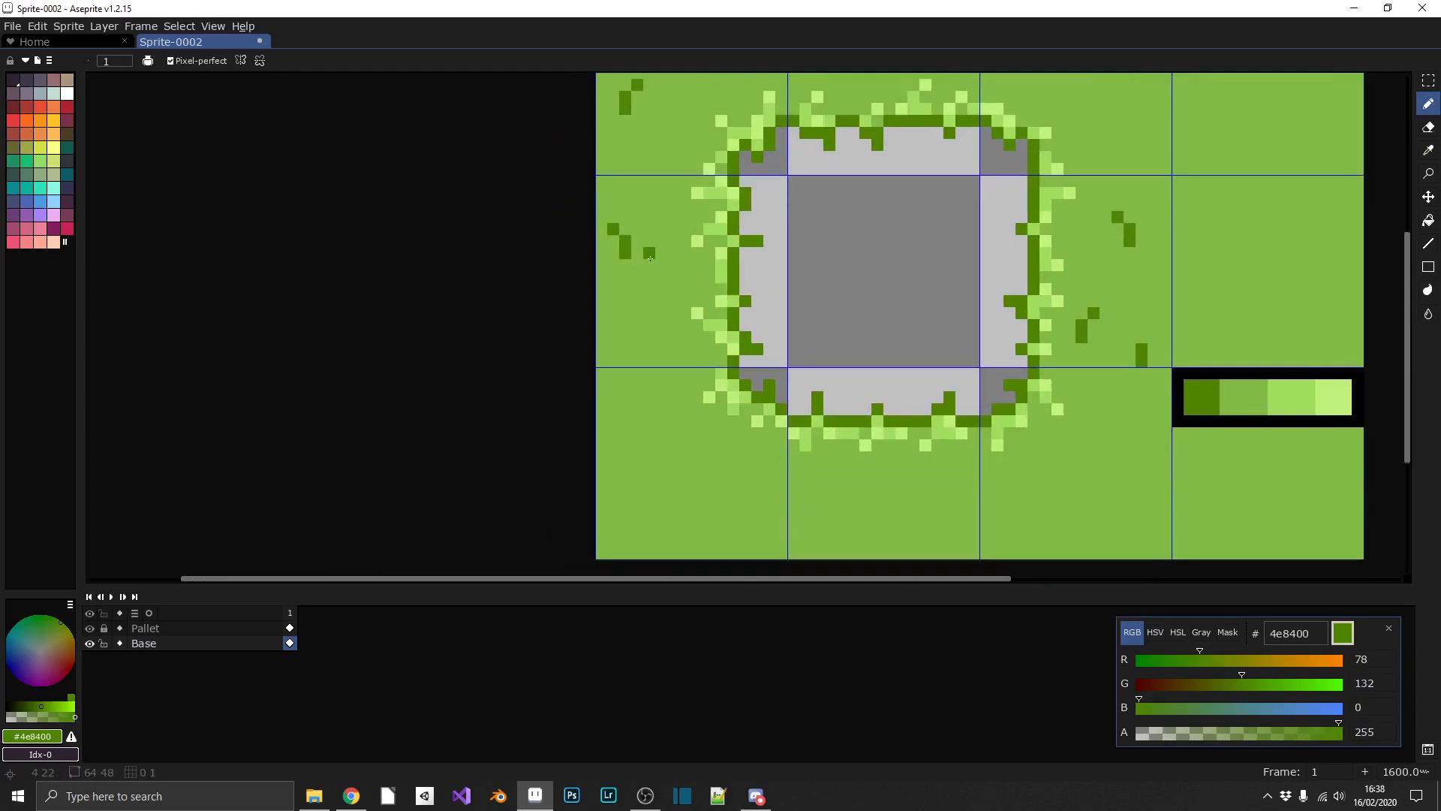
pyautogui.moveTo(651, 257); pyautogui.dragTo(660, 233)
pyautogui.moveTo(722, 443); pyautogui.dragTo(703, 359)
pyautogui.moveTo(606, 444)
pyautogui.mouseDown()
pyautogui.moveTo(594, 420)
pyautogui.moveTo(630, 420)
pyautogui.mouseUp()
pyautogui.click(642, 408)
pyautogui.click(713, 373)
pyautogui.moveTo(714, 372); pyautogui.dragTo(703, 350)
# - Draw small #4e8400 grass blades in the tile below the opening and in the lower-right corner tile beside it
pyautogui.moveTo(904, 456); pyautogui.dragTo(751, 443)
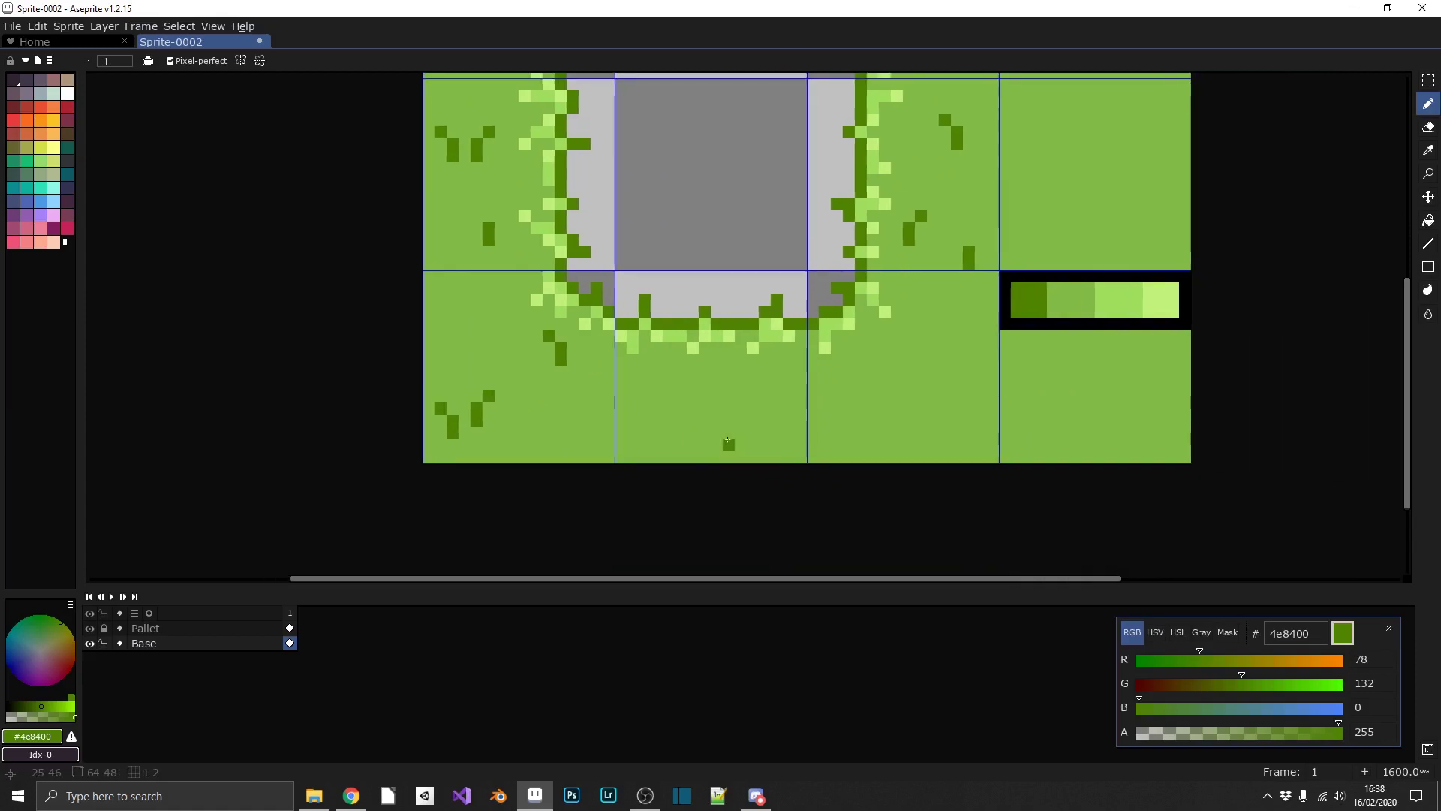
pyautogui.moveTo(666, 401); pyautogui.dragTo(658, 386)
pyautogui.moveTo(729, 443); pyautogui.dragTo(740, 422)
pyautogui.moveTo(859, 421); pyautogui.dragTo(785, 436)
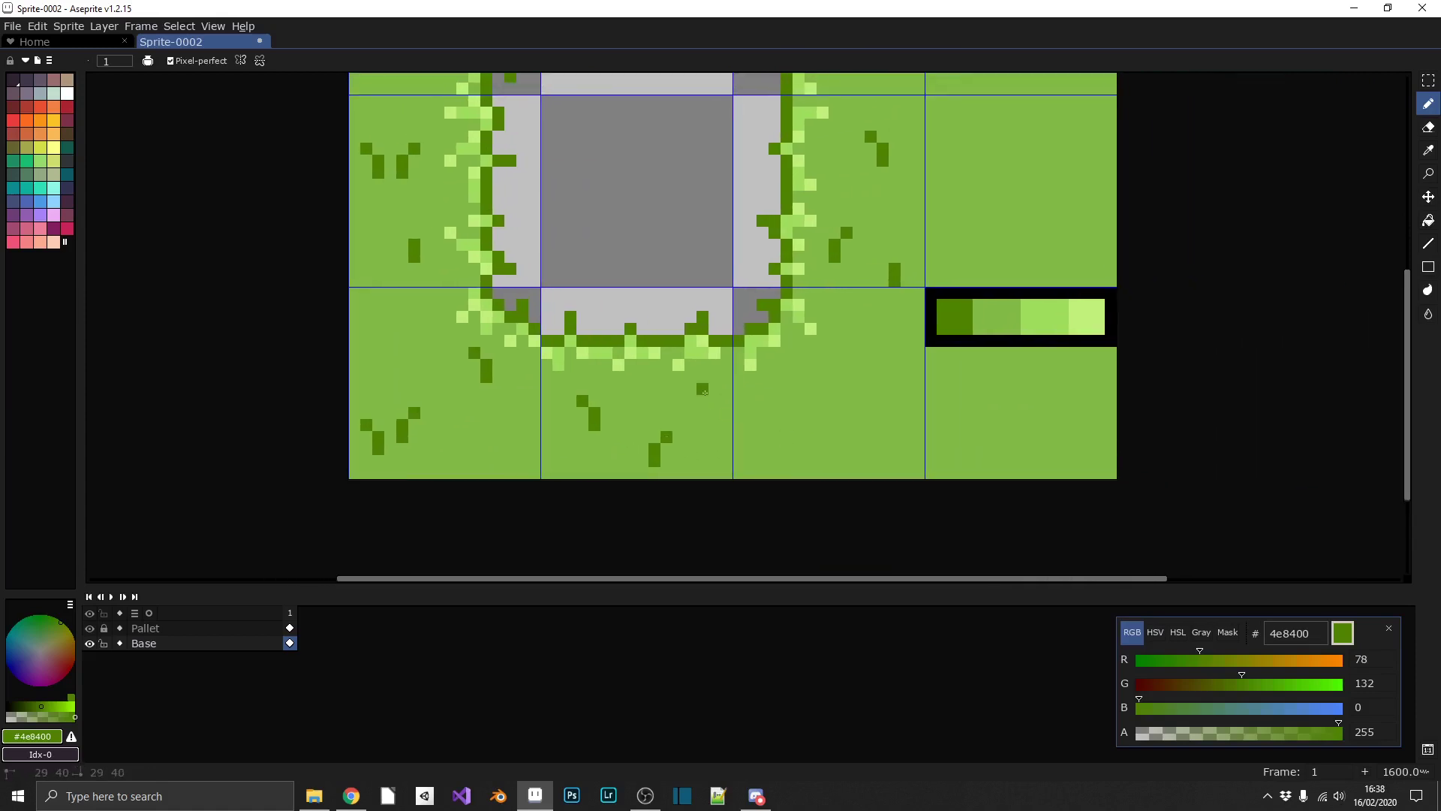
pyautogui.moveTo(703, 387); pyautogui.dragTo(702, 400)
pyautogui.moveTo(839, 410)
pyautogui.mouseDown()
pyautogui.moveTo(753, 423)
pyautogui.moveTo(779, 431)
pyautogui.moveTo(789, 412)
pyautogui.mouseUp()
pyautogui.click(742, 398)
# - Draw small #4e8400 grass blades in the top tile of the far-right column
pyautogui.moveTo(855, 368); pyautogui.dragTo(683, 582)
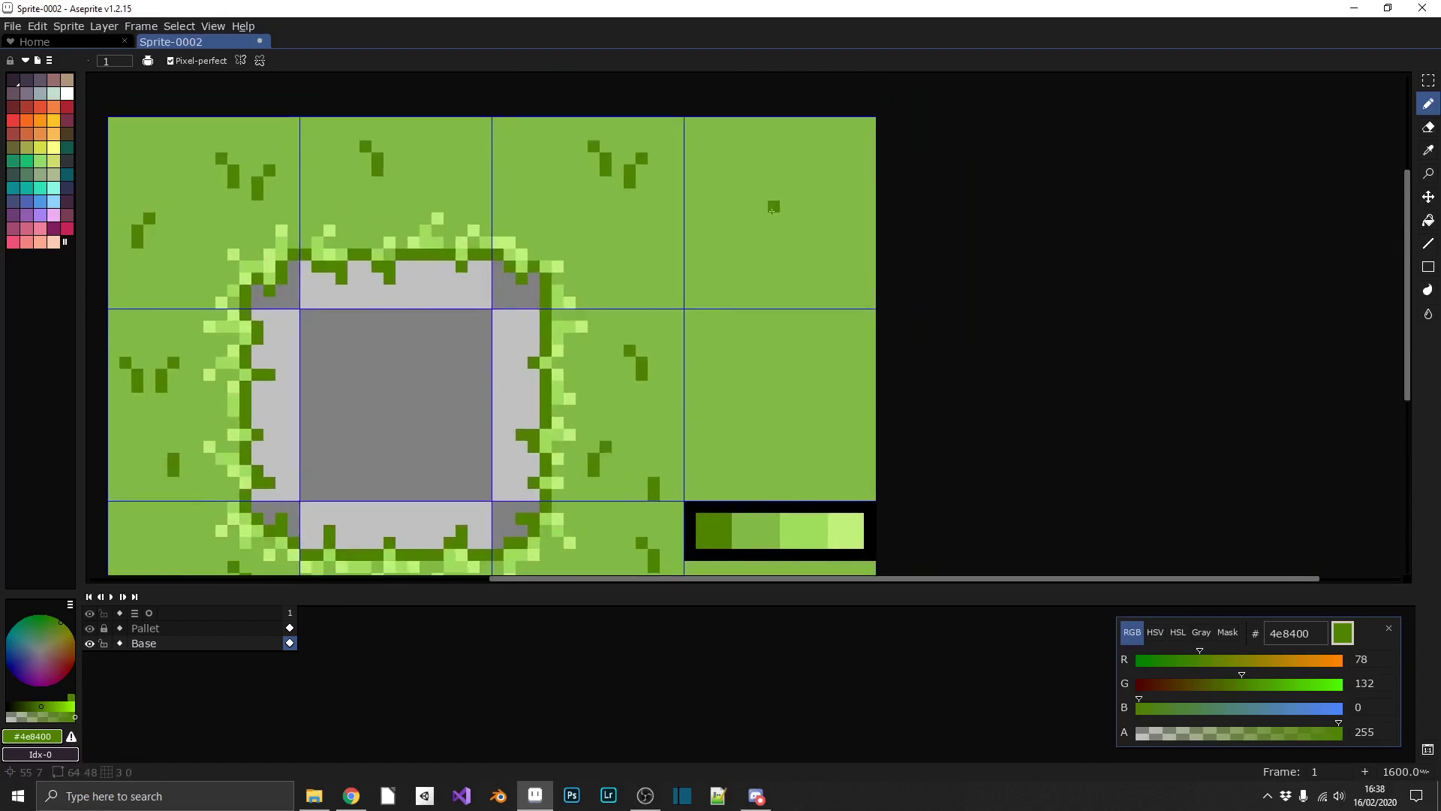
pyautogui.click(737, 183)
pyautogui.click(760, 175)
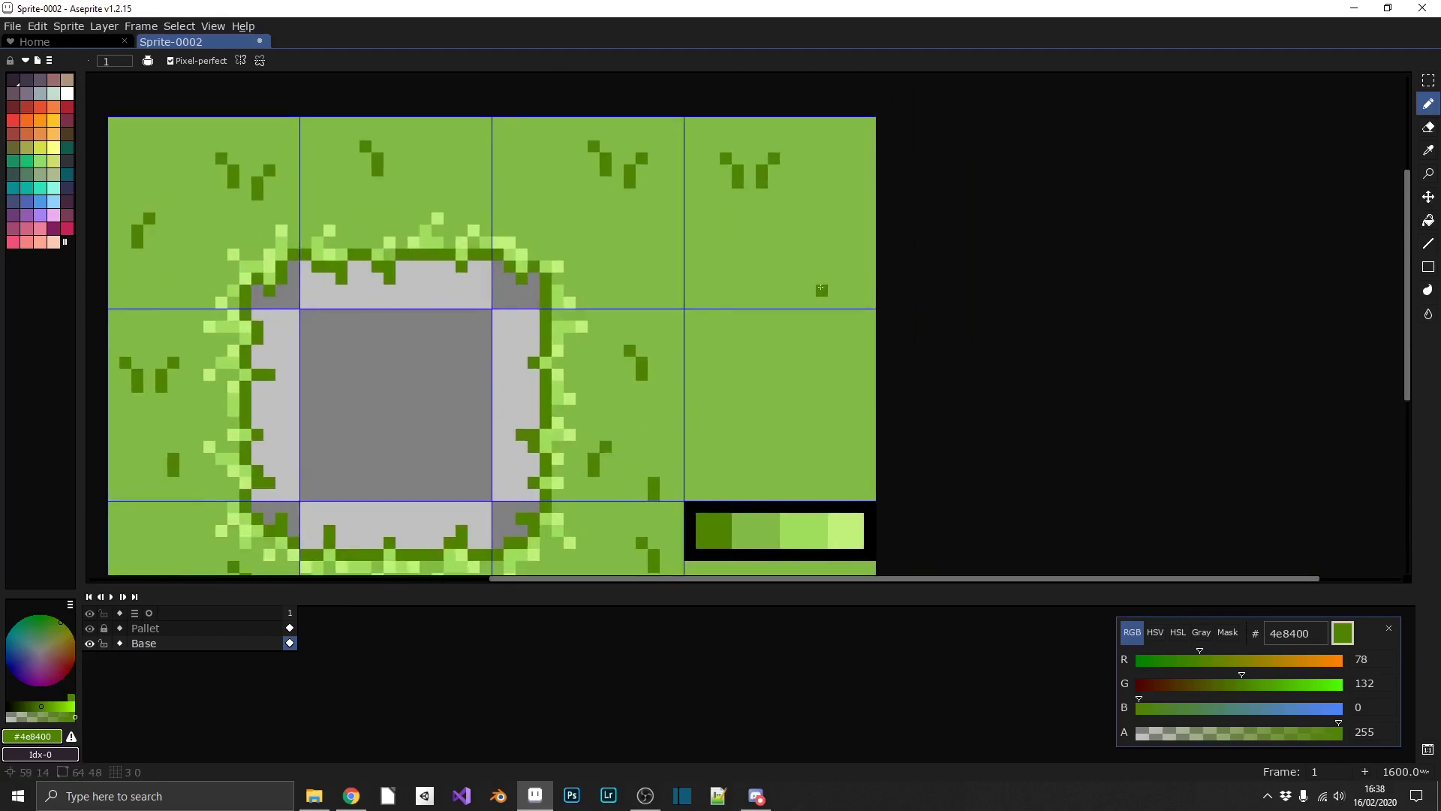
# - Hide the Pallet layer and draw #4e8400 grass blades in the bottom tile of the far-right column
pyautogui.moveTo(808, 422); pyautogui.dragTo(736, 223)
pyautogui.click(89, 628)
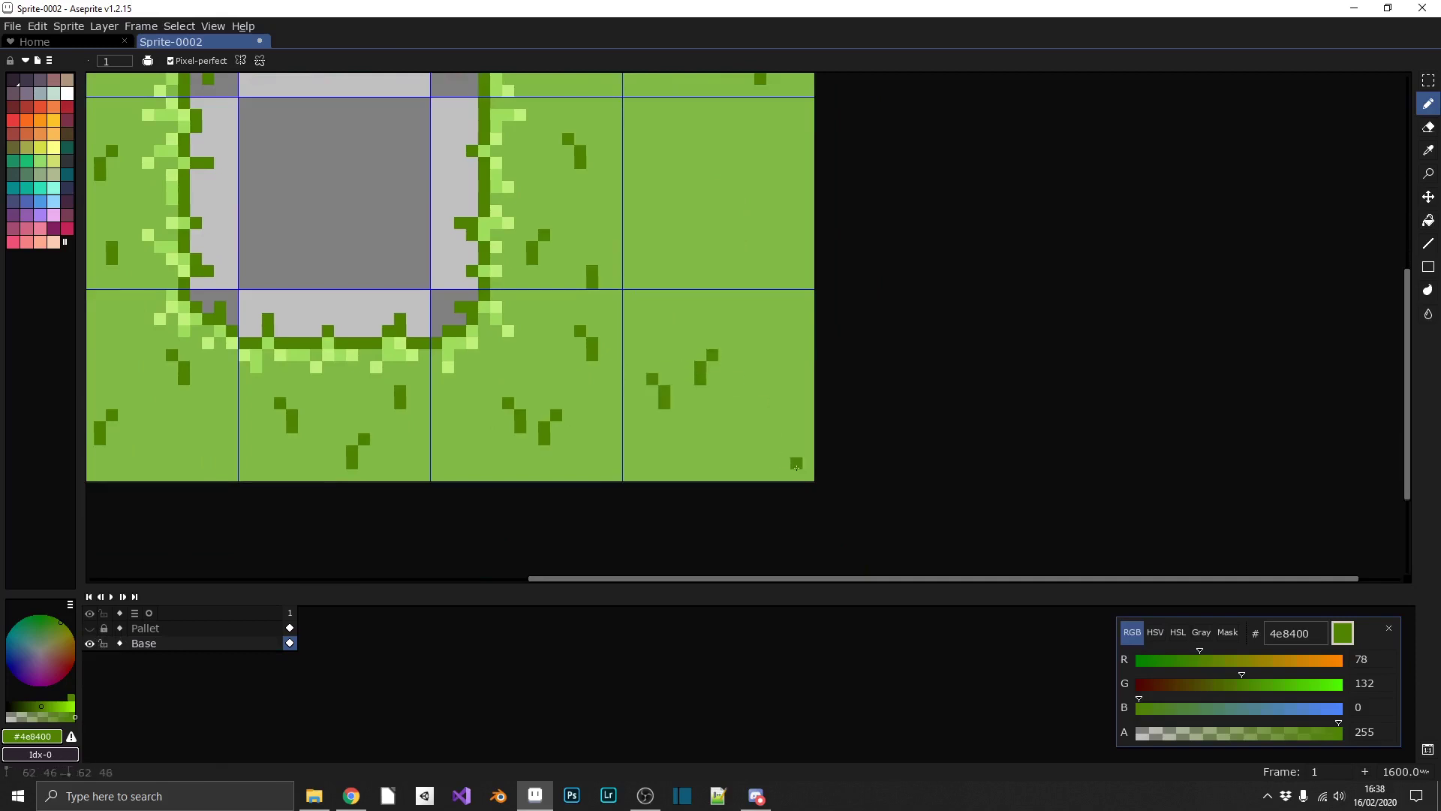
# - Resize the canvas to a width of 64+32 px, anchoring the artwork on the left
pyautogui.scroll(-6, 783, 439)
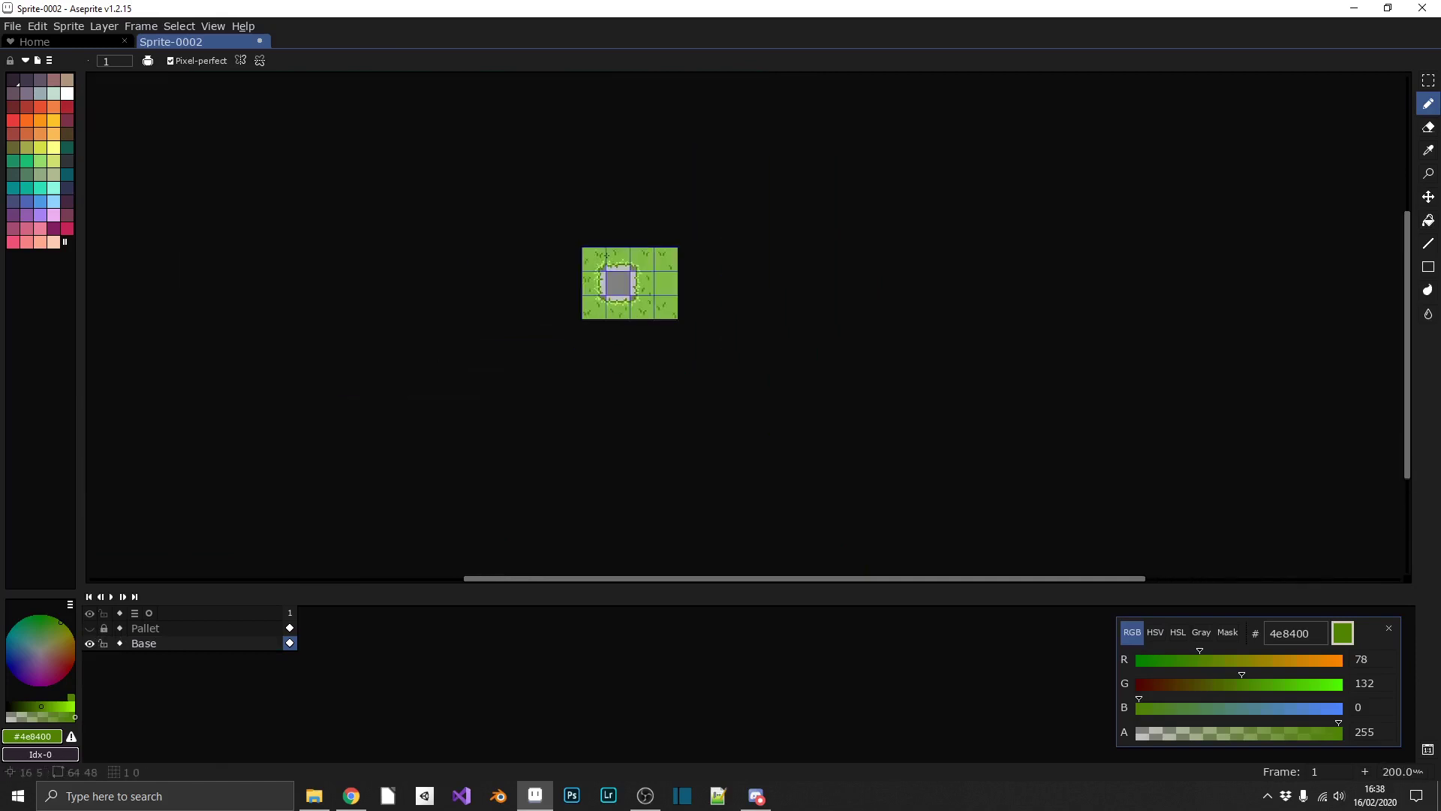
pyautogui.scroll(4, 675, 300)
pyautogui.click(69, 26)
pyautogui.click(97, 107)
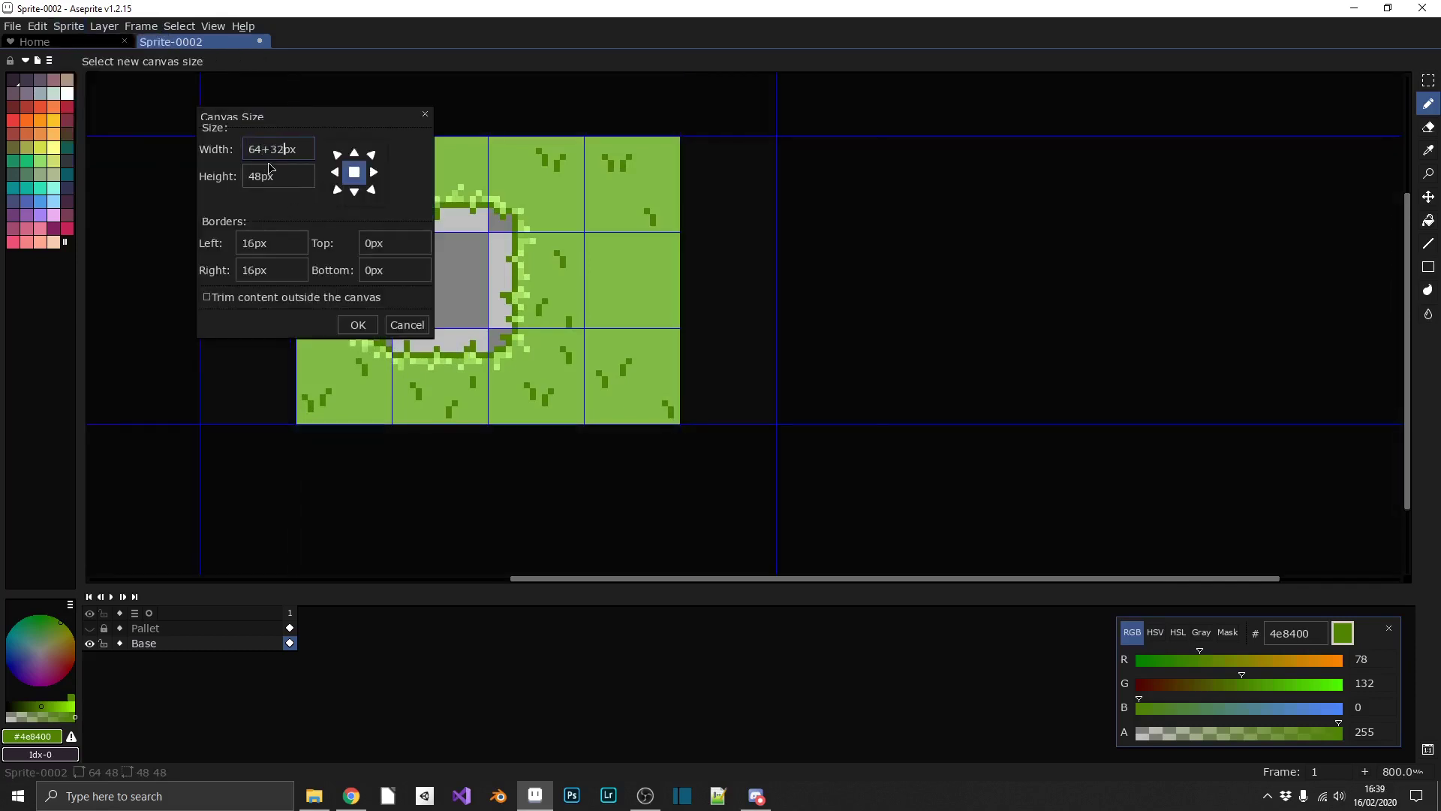
pyautogui.click(335, 174)
pyautogui.click(367, 324)
# - Fill the newly added canvas area with the grass green #81ba44 sampled from the tileset
pyautogui.keyDown('alt'); pyautogui.click(460, 265); pyautogui.keyUp('alt')
pyautogui.press('g')
pyautogui.click(545, 314)
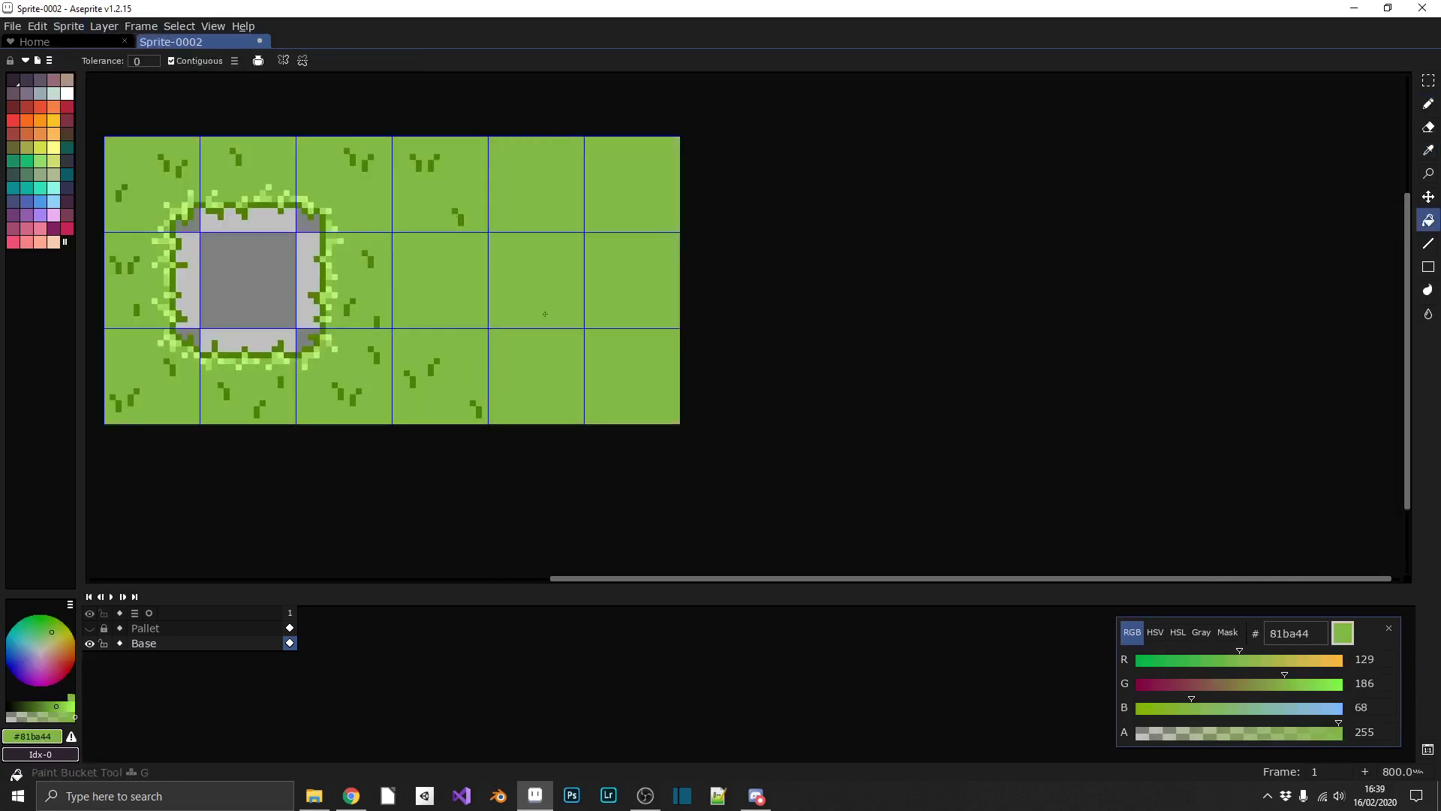
# - Draw a small leaf tuft in the fifth column's top tile using #9fdf5b, #c1f27a highlights and a #4e8400 underside
pyautogui.scroll(1, 425, 272)
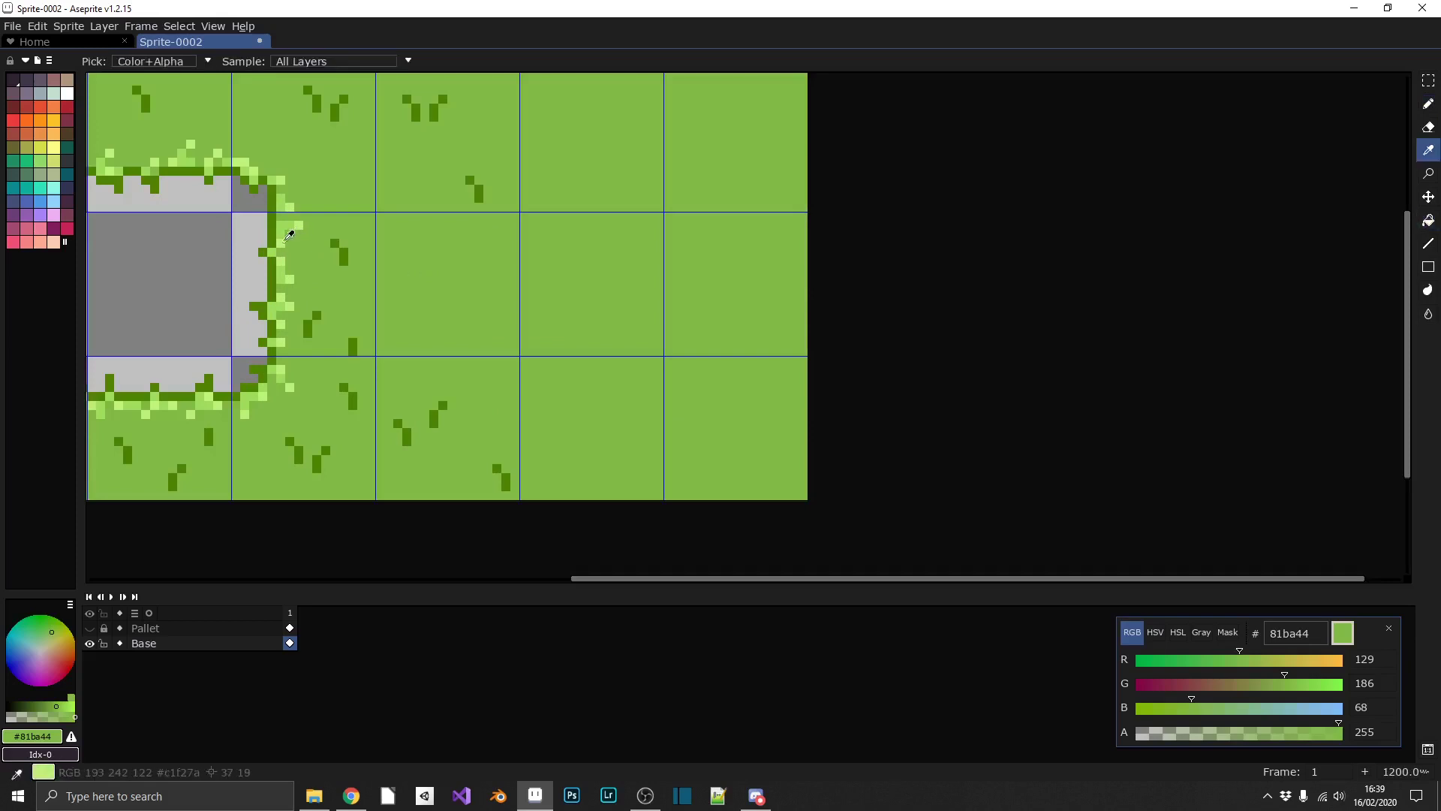
pyautogui.keyDown('alt'); pyautogui.click(286, 228); pyautogui.keyUp('alt')
pyautogui.moveTo(578, 127); pyautogui.dragTo(570, 228)
pyautogui.scroll(1, 556, 226)
pyautogui.press('b')
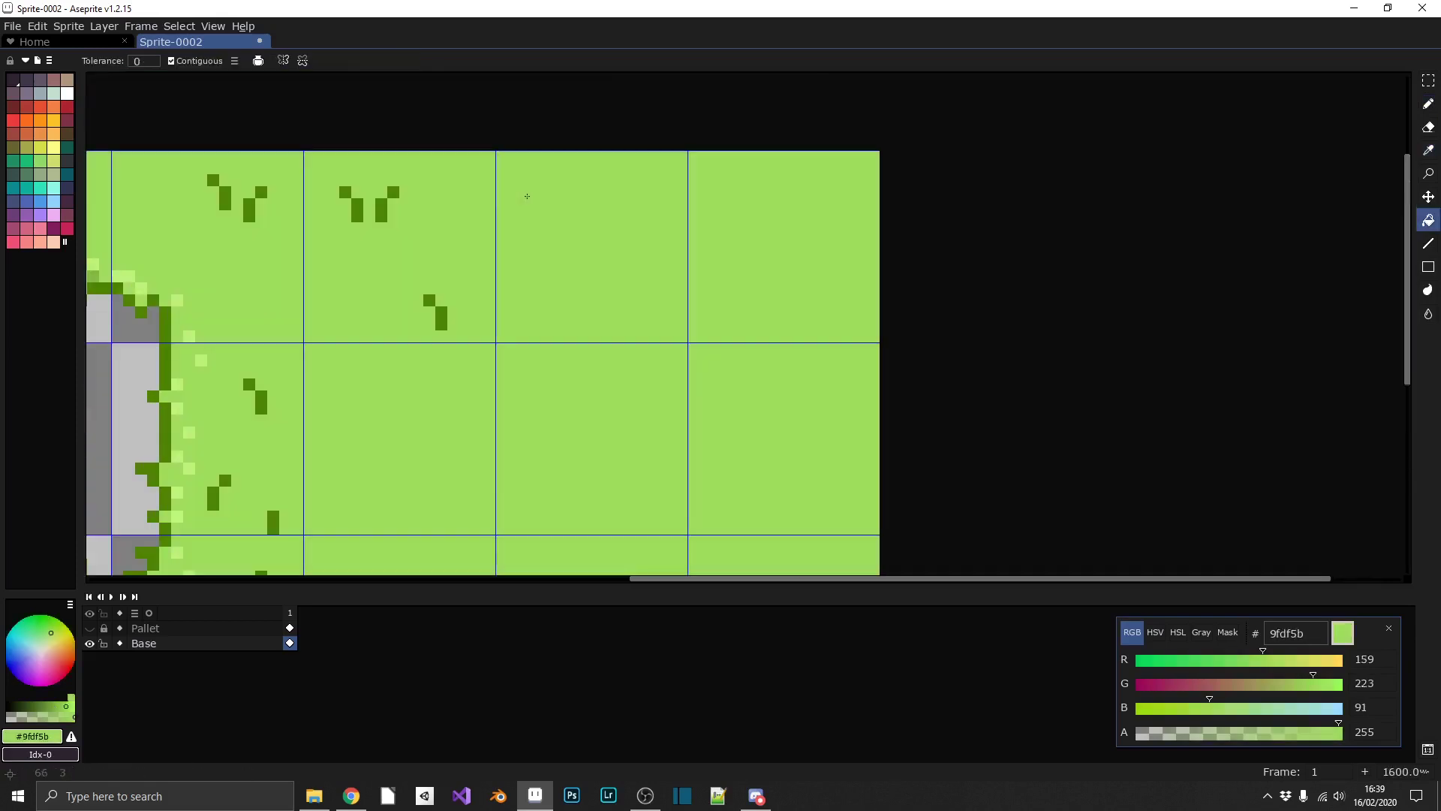
pyautogui.moveTo(549, 197)
pyautogui.mouseDown()
pyautogui.moveTo(560, 217)
pyautogui.moveTo(534, 191)
pyautogui.mouseUp()
pyautogui.keyDown('alt'); pyautogui.click(189, 433); pyautogui.keyUp('alt')
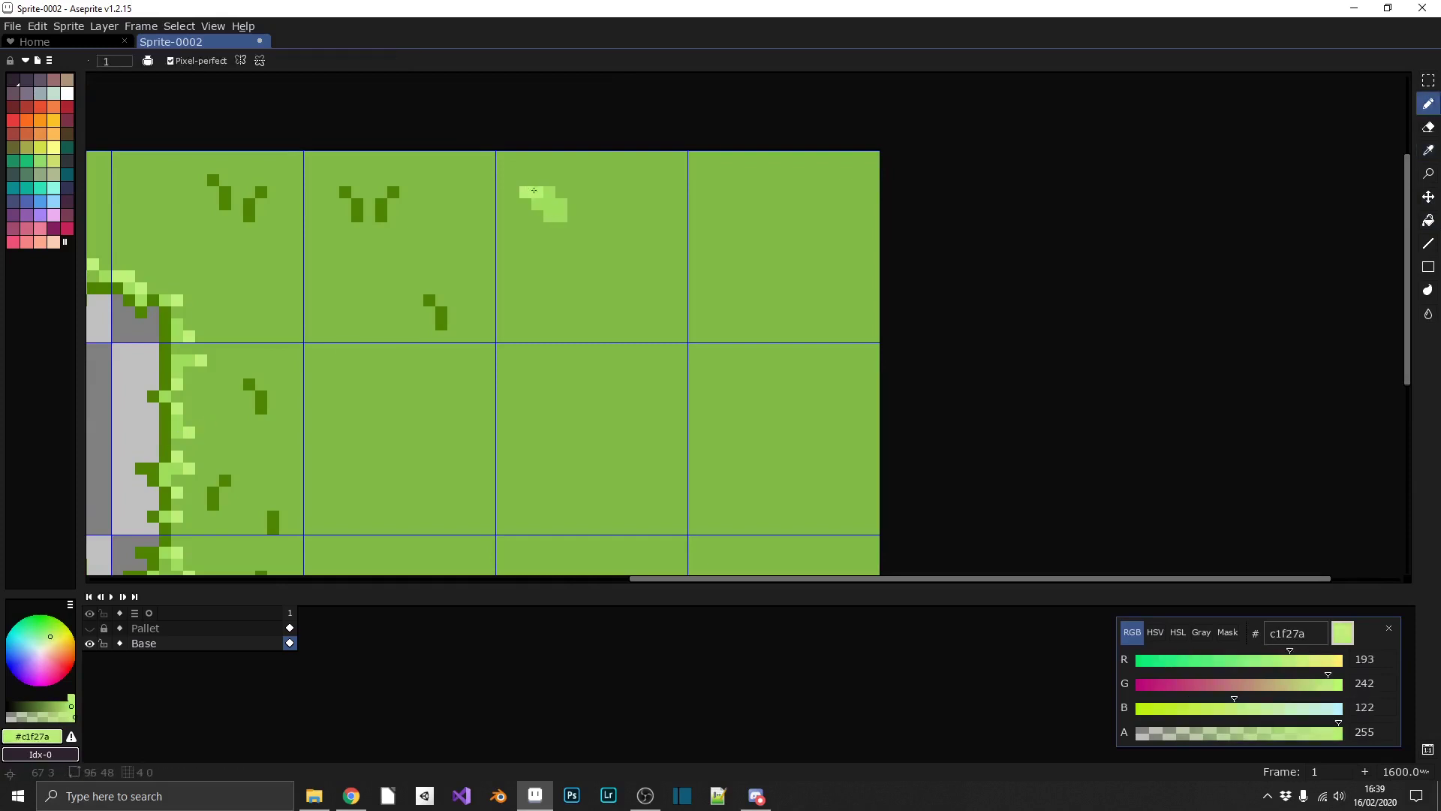
pyautogui.keyDown('alt'); pyautogui.click(261, 193); pyautogui.keyUp('alt')
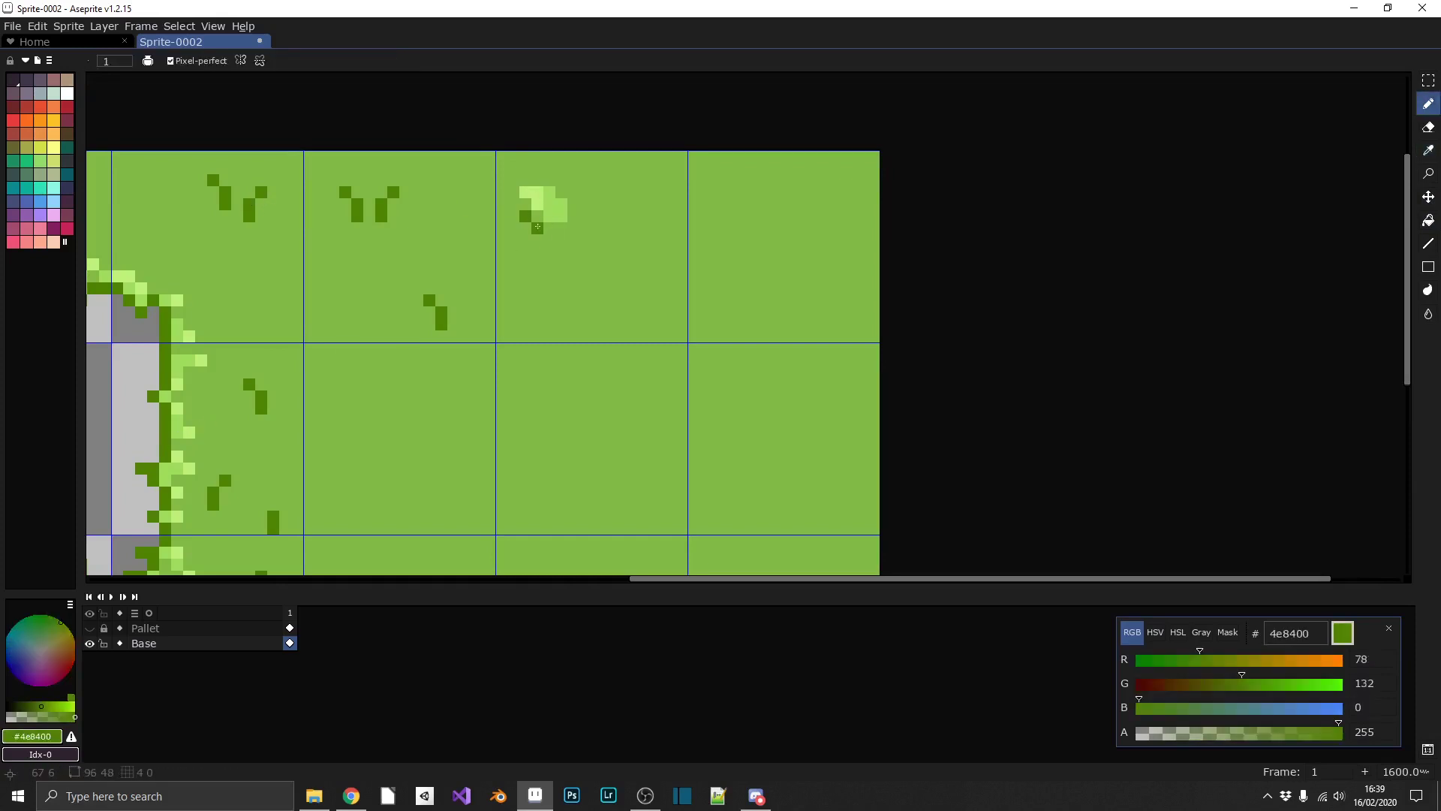
# - Duplicate the leaf tuft and flip the copy horizontally to form a mirrored pair in the same tile
pyautogui.press('m')
pyautogui.moveTo(524, 193); pyautogui.dragTo(562, 153)
pyautogui.hotkey('ctrl', 'c')
pyautogui.hotkey('ctrl', 'v')
pyautogui.hotkey('shift', 'h')
# - Copy the tuft pair into the middle tiles of the fifth and sixth columns, adding a single tuft in the sixth
pyautogui.moveTo(465, 104); pyautogui.dragTo(588, 190)
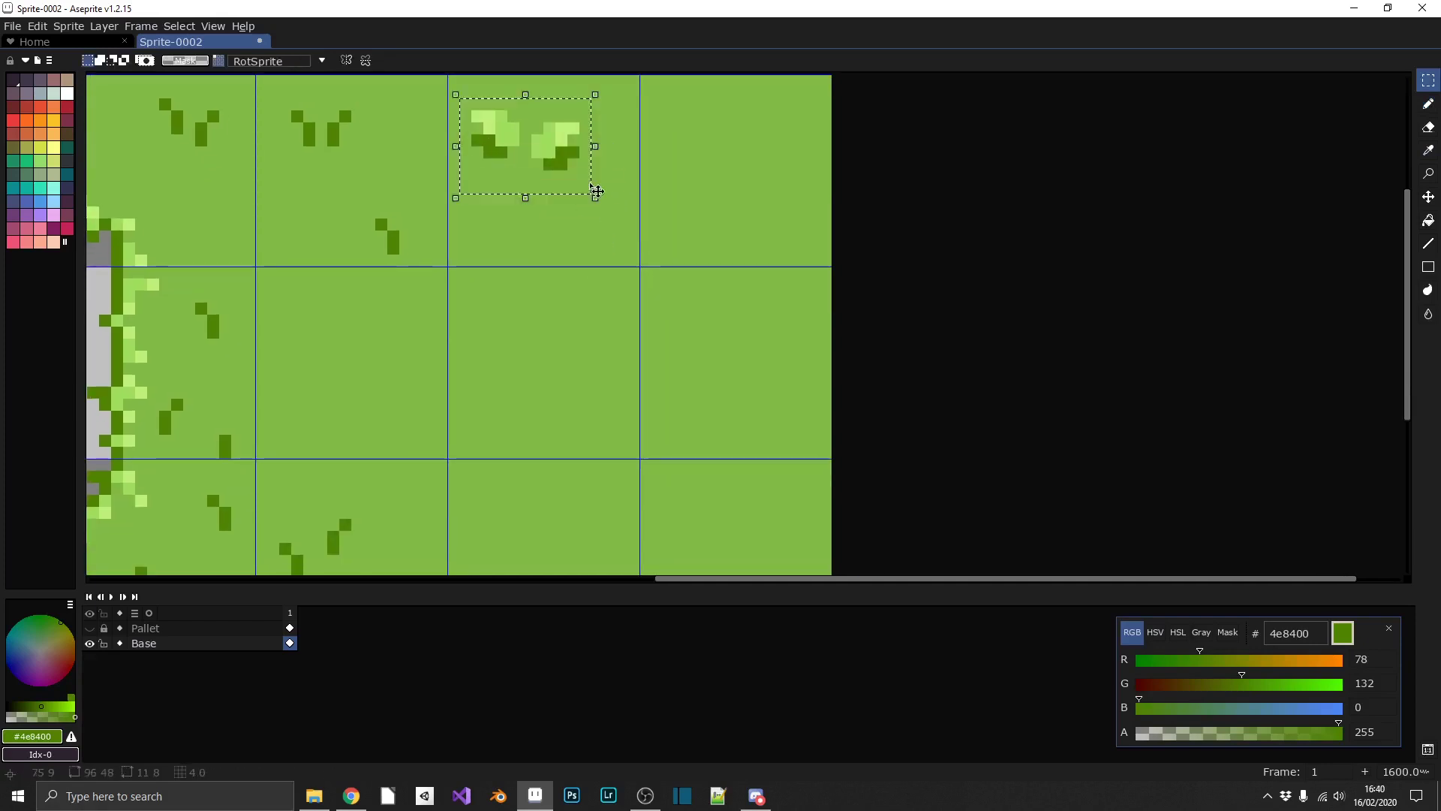
pyautogui.hotkey('ctrl', 'c')
pyautogui.hotkey('ctrl', 'v')
pyautogui.moveTo(542, 148); pyautogui.dragTo(501, 440)
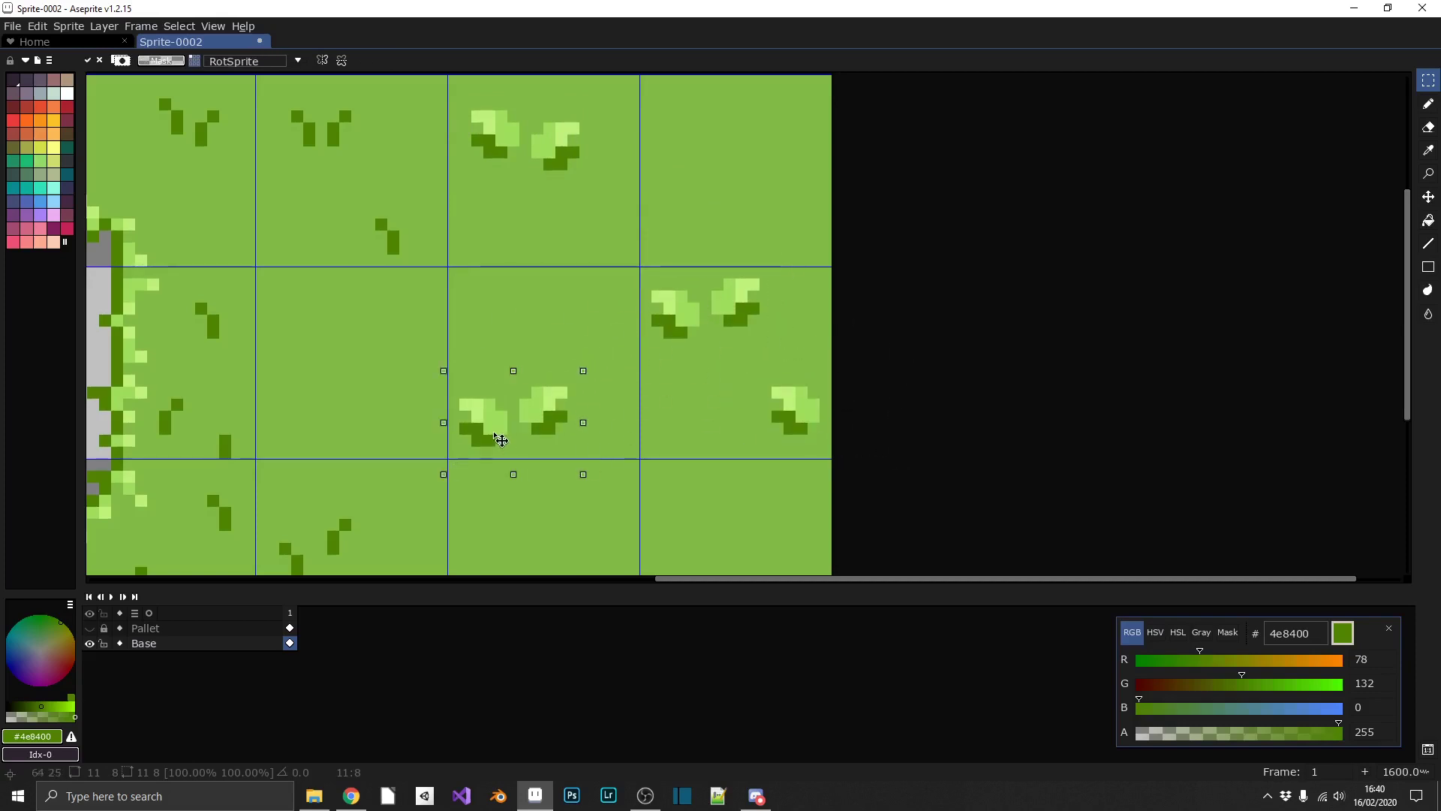
# - Copy a single mirrored tuft into the fifth column's middle tile and the sixth column's top tile
pyautogui.moveTo(717, 285); pyautogui.dragTo(766, 332)
pyautogui.moveTo(736, 309); pyautogui.dragTo(592, 310)
pyautogui.scroll(-1, 584, 365)
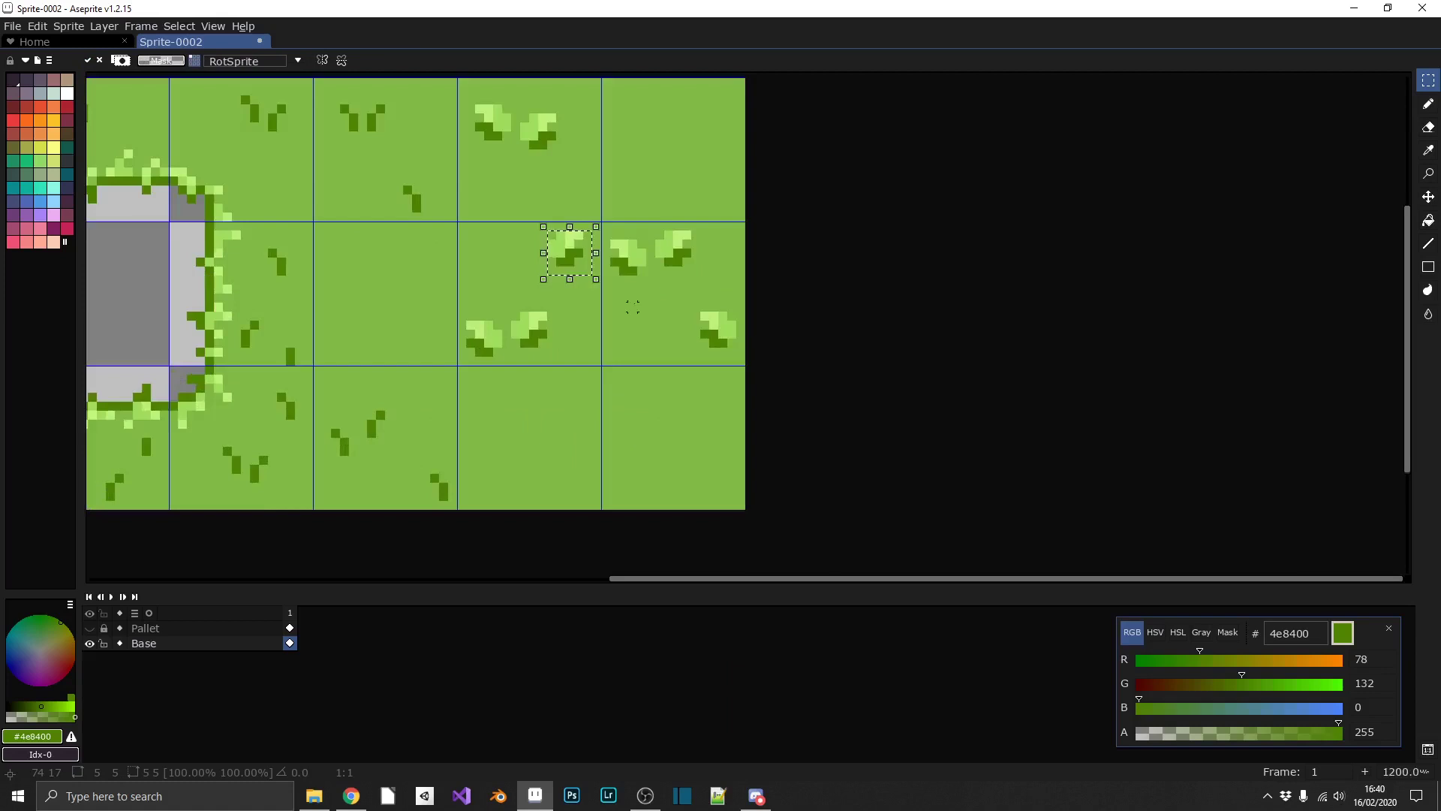
pyautogui.moveTo(551, 117)
pyautogui.mouseDown()
pyautogui.moveTo(552, 219)
pyautogui.moveTo(570, 257)
pyautogui.moveTo(714, 284)
pyautogui.mouseUp()
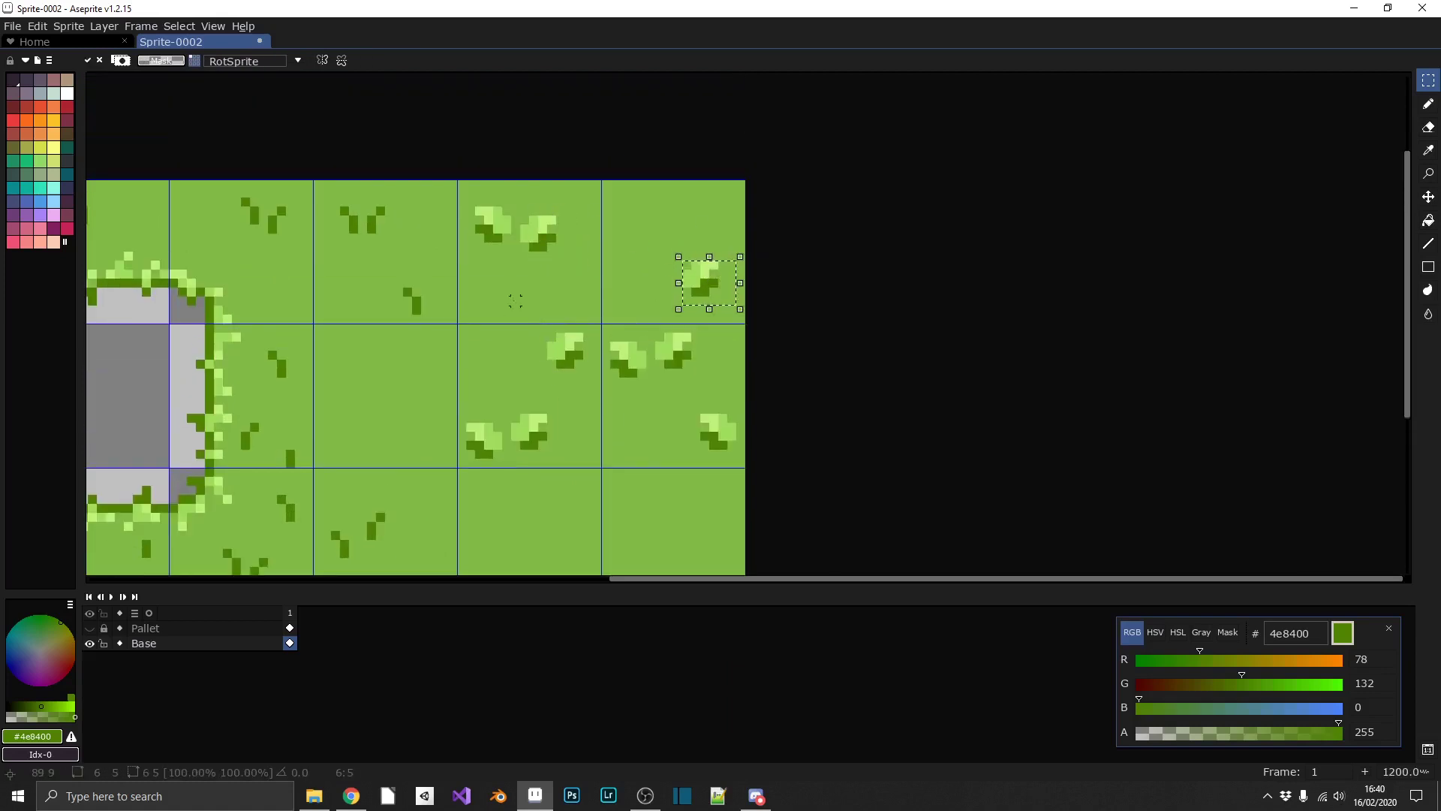
pyautogui.click(516, 301)
# - Draw #4e8400 grass blades around the tufts in the top and middle tiles of the fifth and sixth columns
pyautogui.press('b')
pyautogui.scroll(1, 615, 227)
pyautogui.moveTo(638, 242)
pyautogui.mouseDown()
pyautogui.moveTo(647, 233)
pyautogui.moveTo(604, 207)
pyautogui.mouseUp()
pyautogui.moveTo(590, 349); pyautogui.dragTo(617, 270)
pyautogui.moveTo(677, 436); pyautogui.dragTo(687, 416)
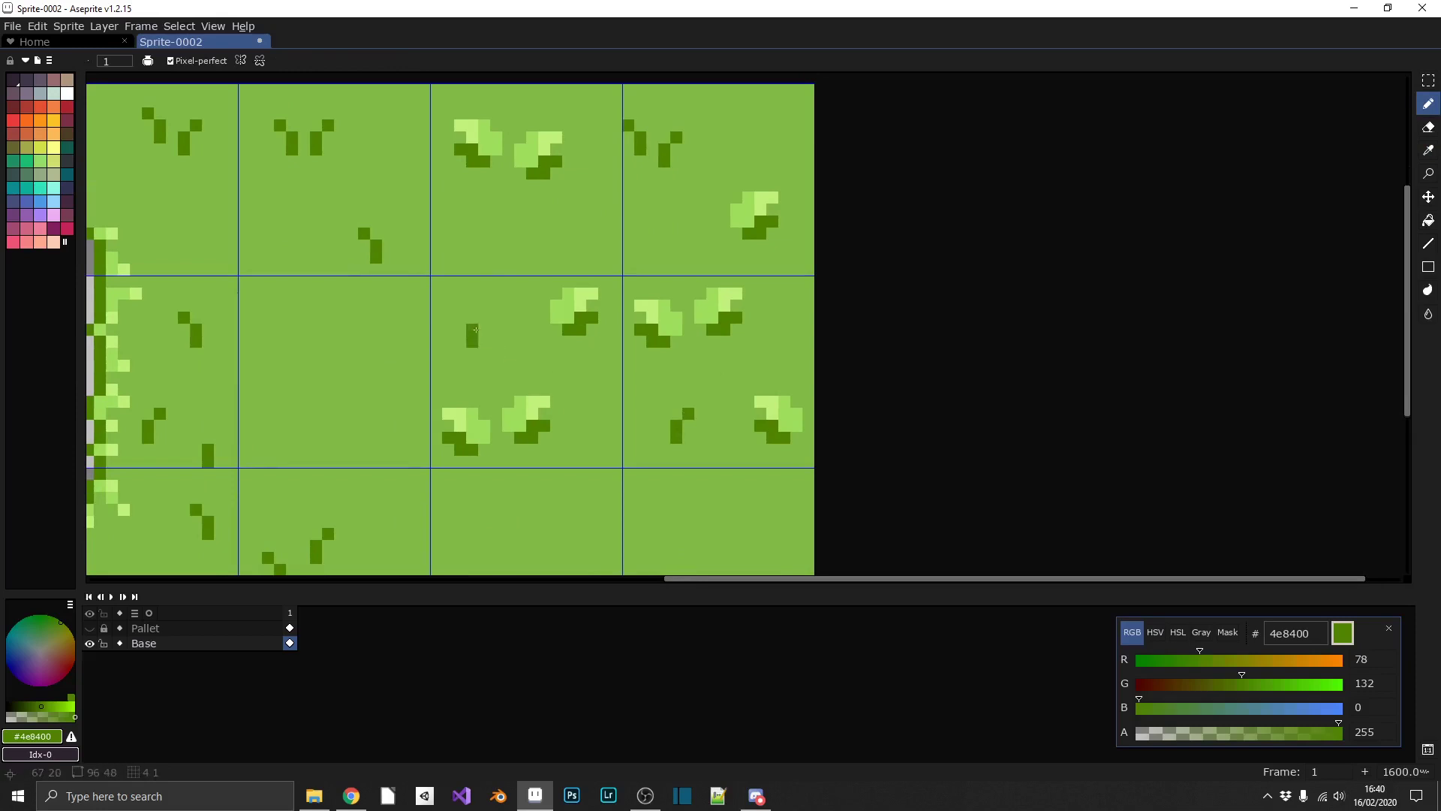
# - Draw a small flower in the fifth column's bottom tile with four #9d443d petals and a #f9c325 centre
pyautogui.moveTo(614, 383); pyautogui.dragTo(581, 193)
pyautogui.moveTo(561, 342); pyautogui.dragTo(622, 352)
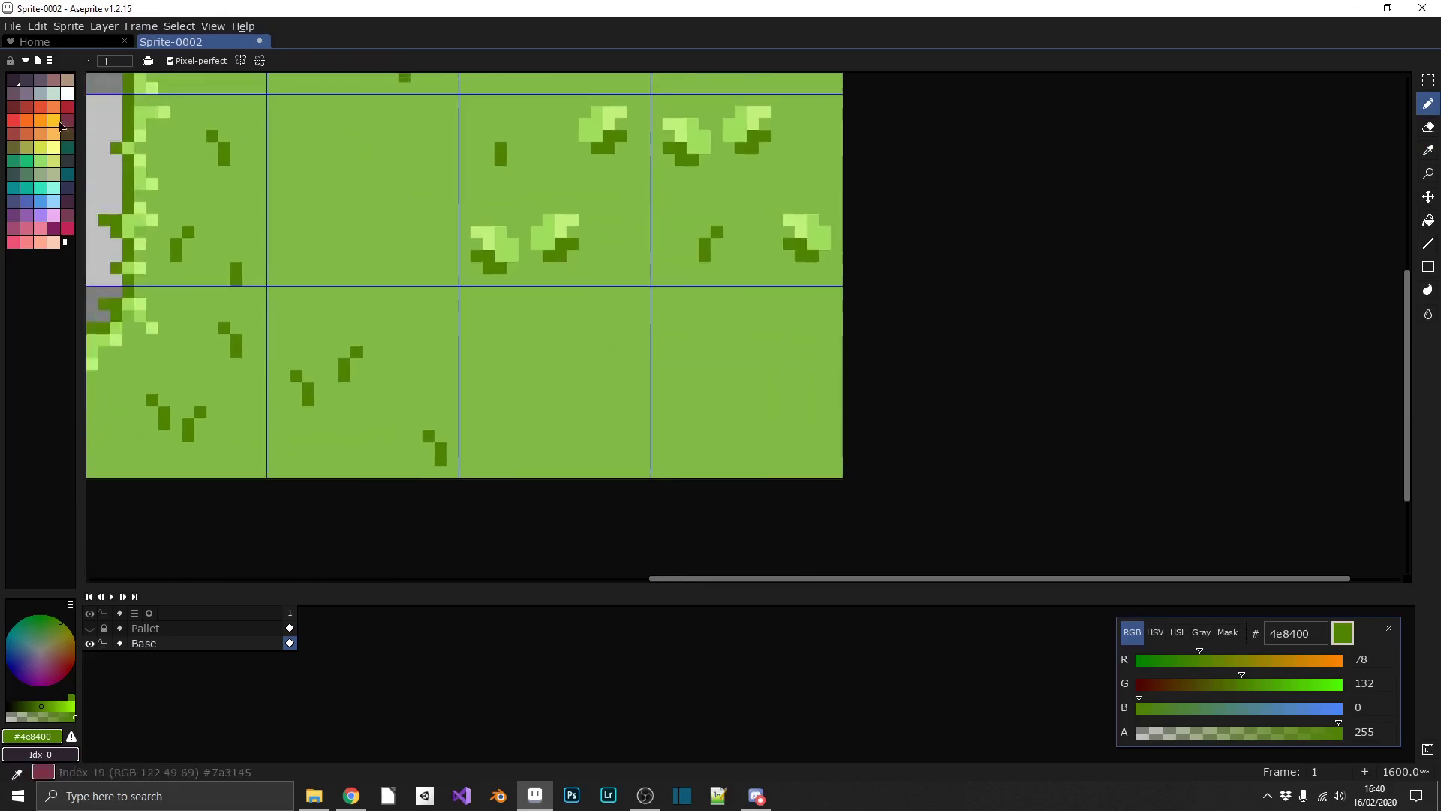
pyautogui.click(13, 120)
pyautogui.press('Down')
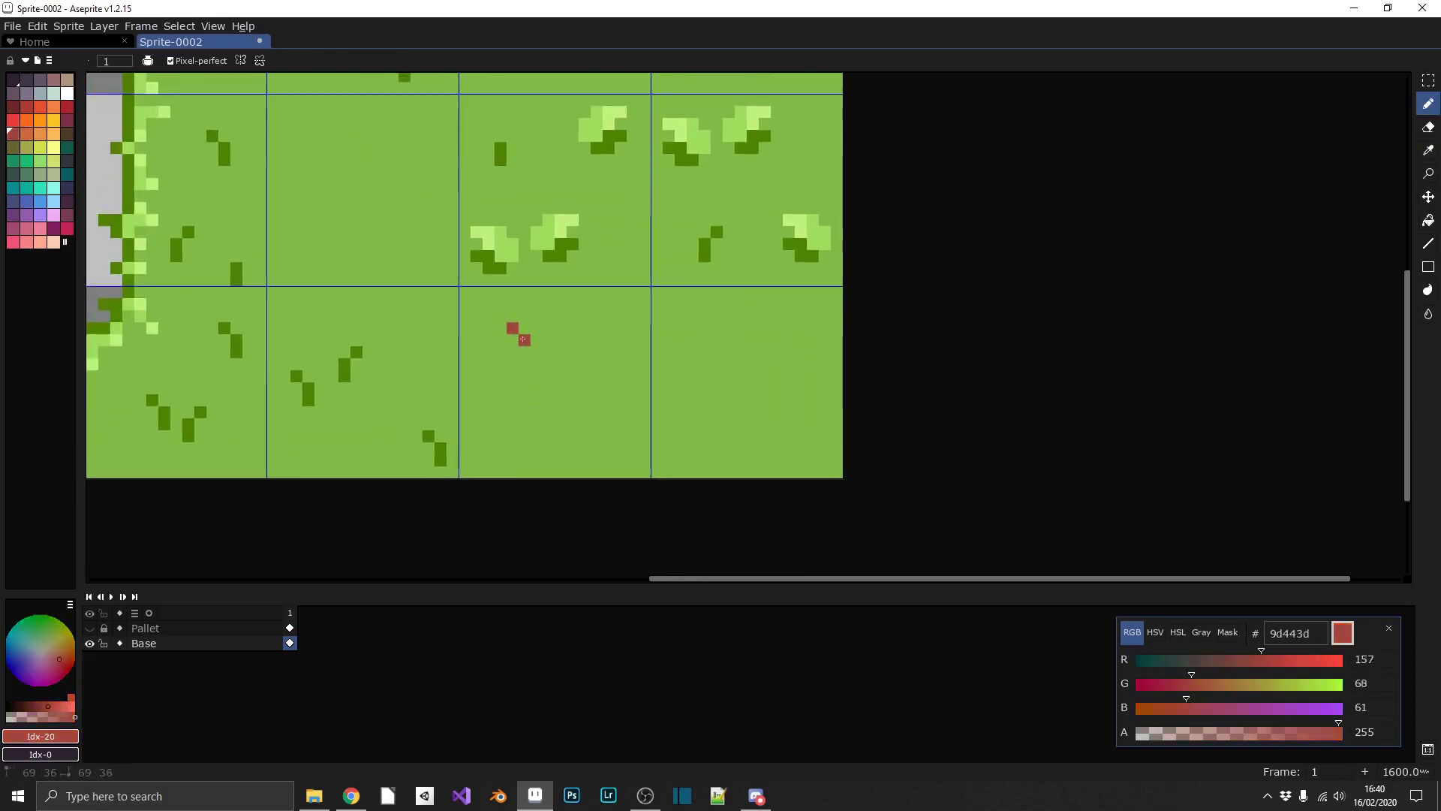
pyautogui.click(513, 351)
pyautogui.click(501, 340)
pyautogui.click(54, 121)
pyautogui.click(512, 340)
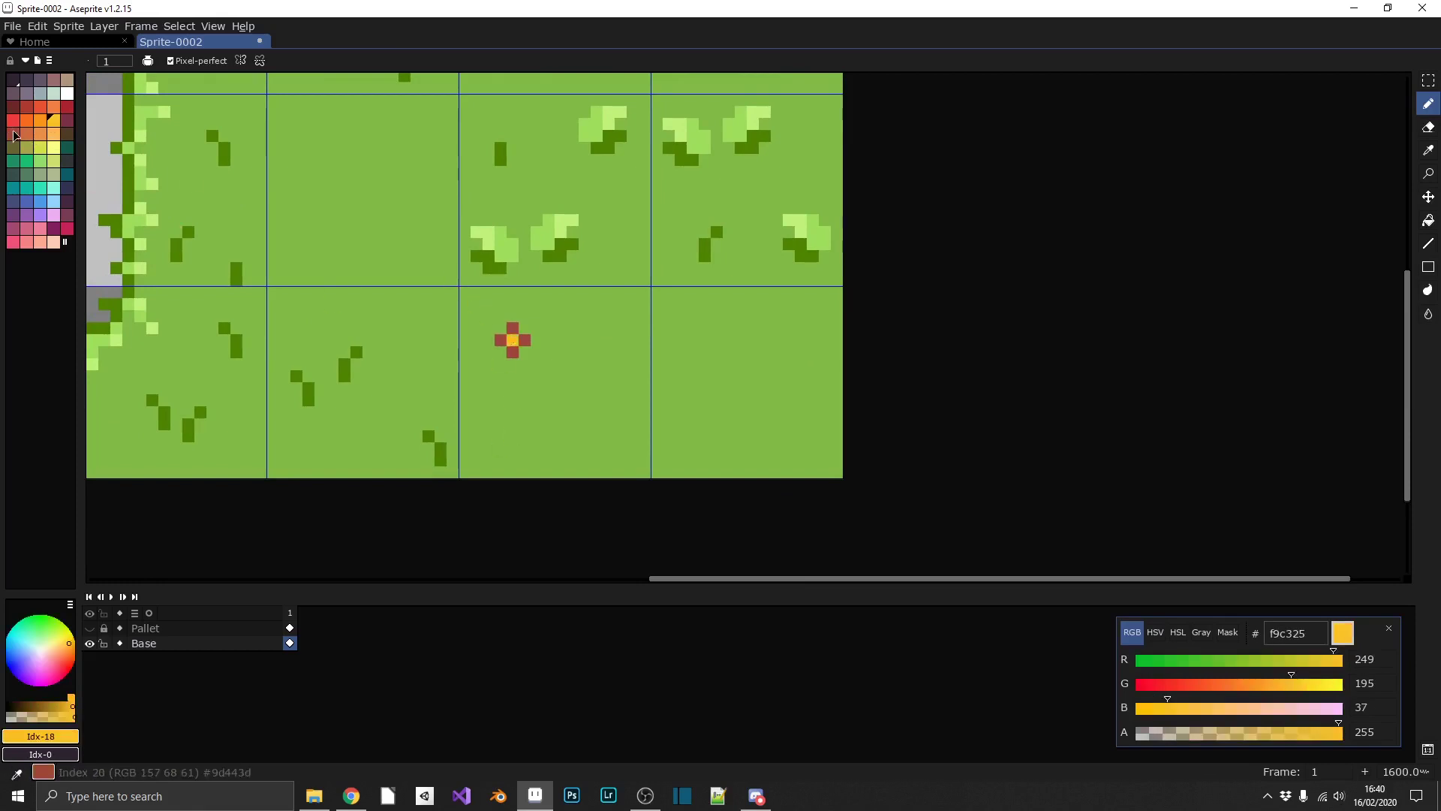
# - Add three #4e8400 leaf pixels beneath the red flower
pyautogui.scroll(1, 526, 342)
pyautogui.keyDown('alt'); pyautogui.click(486, 228); pyautogui.keyUp('alt')
pyautogui.click(488, 357)
pyautogui.click(506, 375)
pyautogui.click(524, 358)
# - Copy the flower once more within its tile and three times into the sixth column's bottom tile
pyautogui.press('m')
pyautogui.moveTo(470, 322); pyautogui.dragTo(562, 396)
pyautogui.hotkey('ctrl', 'c')
pyautogui.hotkey('ctrl', 'v')
pyautogui.moveTo(510, 366); pyautogui.dragTo(655, 493)
pyautogui.moveTo(571, 369); pyautogui.dragTo(565, 282)
pyautogui.moveTo(657, 403); pyautogui.dragTo(945, 368)
pyautogui.hotkey('ctrl', 'd')
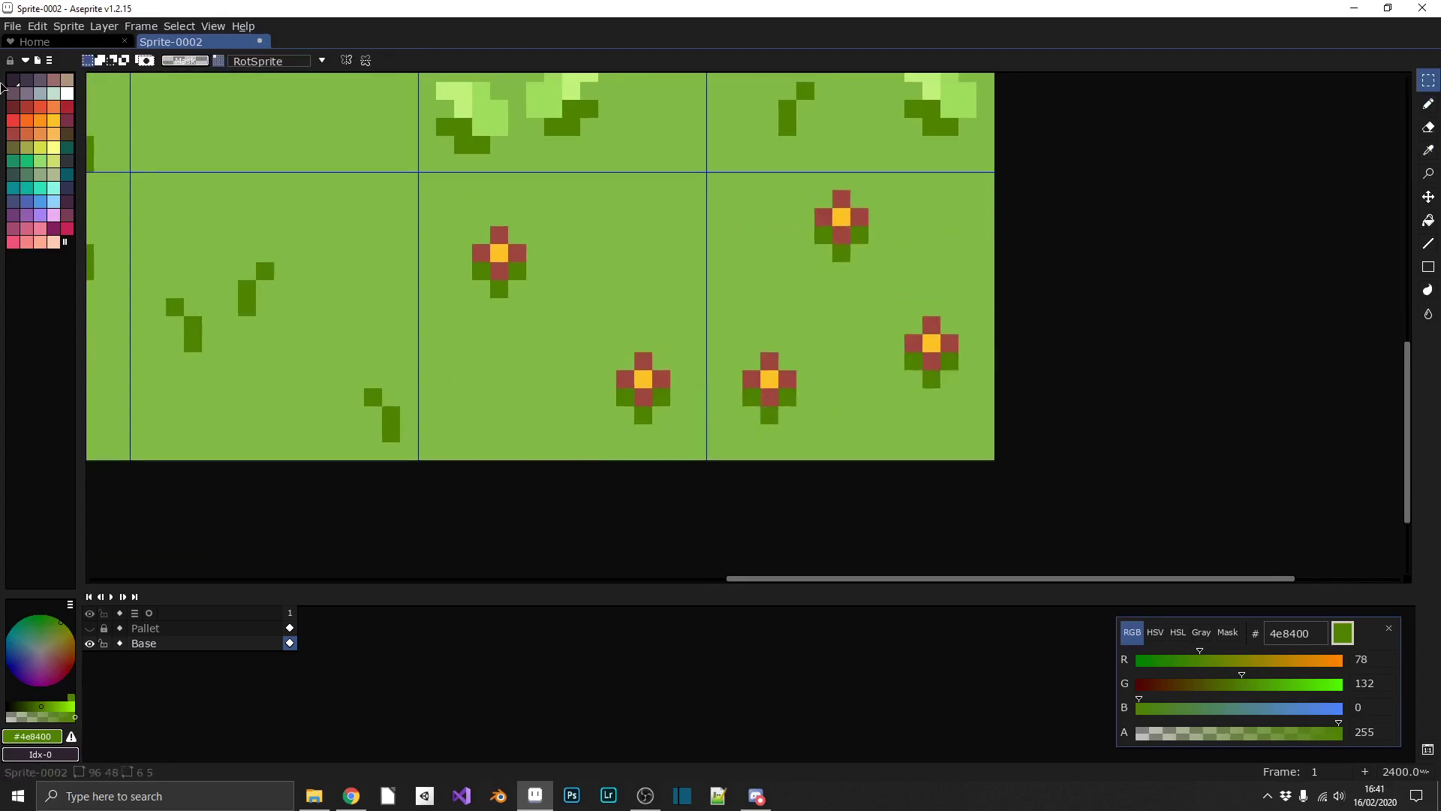
# - Recolour the petals of the three flowers in the sixth column's bottom tile to pale yellow #fbff86
pyautogui.click(55, 148)
pyautogui.press('g')
pyautogui.click(823, 218)
pyautogui.click(842, 200)
pyautogui.click(859, 217)
pyautogui.click(847, 233)
pyautogui.click(931, 360)
pyautogui.click(914, 344)
pyautogui.click(787, 379)
pyautogui.click(770, 362)
pyautogui.click(752, 379)
pyautogui.click(769, 396)
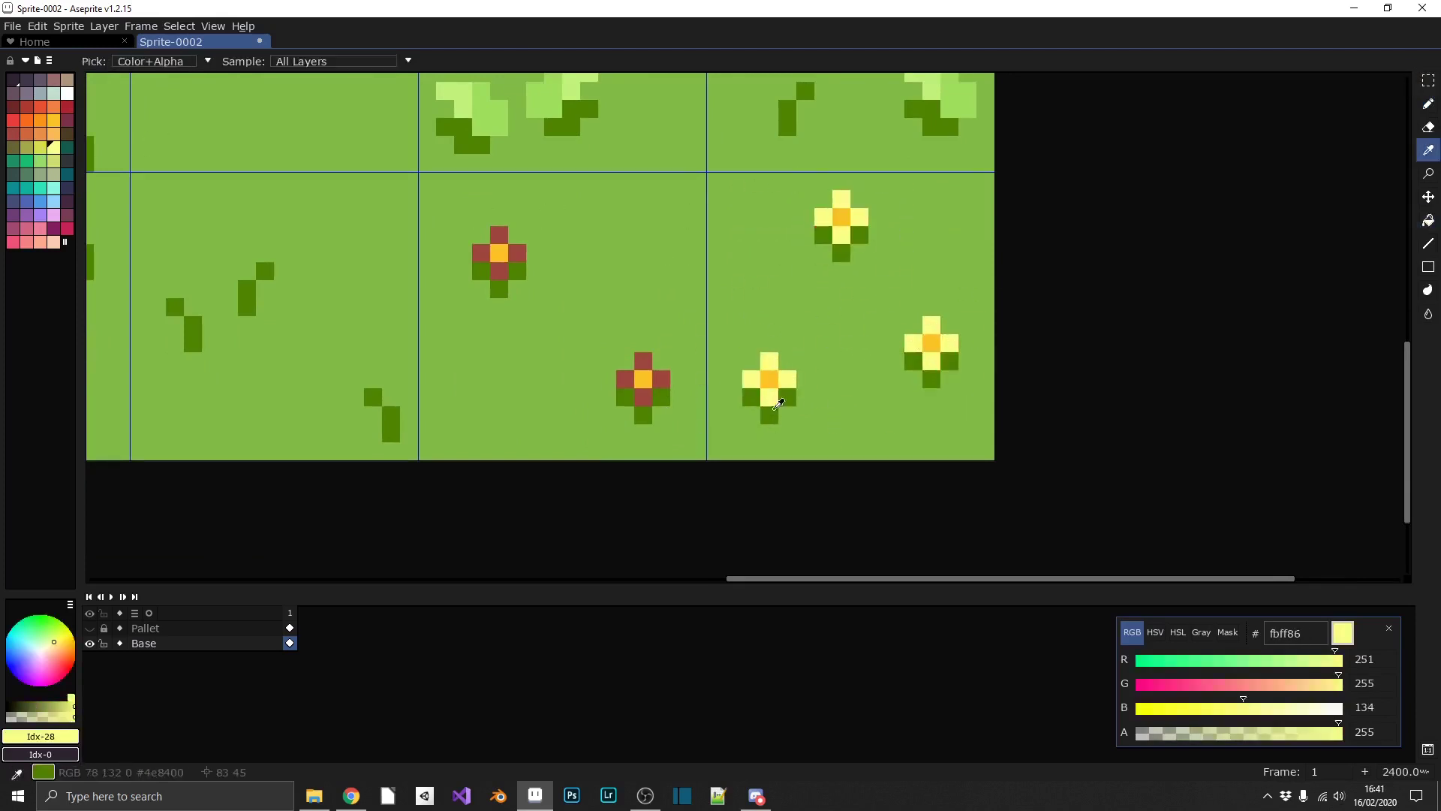
# - Draw #4e8400 grass blades between the flowers in the two bottom flower tiles
pyautogui.keyDown('alt'); pyautogui.click(756, 401); pyautogui.keyUp('alt')
pyautogui.press('b')
pyautogui.click(878, 432)
pyautogui.click(896, 396)
pyautogui.moveTo(661, 234); pyautogui.dragTo(661, 252)
pyautogui.click(644, 217)
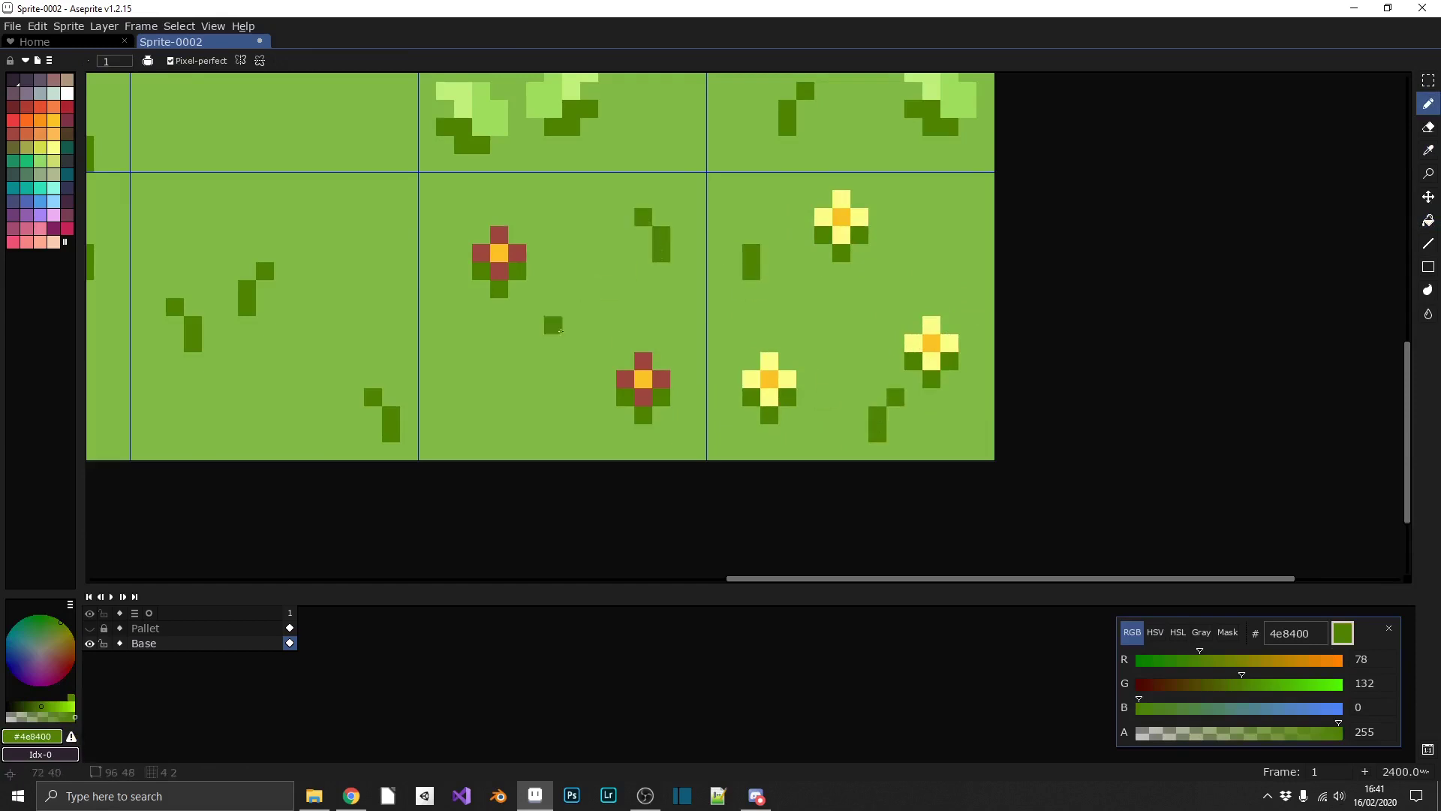
pyautogui.click(499, 379)
pyautogui.moveTo(481, 396)
pyautogui.mouseDown()
pyautogui.moveTo(448, 394)
pyautogui.moveTo(428, 362)
pyautogui.mouseUp()
# - Add a new layer named Shadow above the Base layer
pyautogui.scroll(-5, 569, 370)
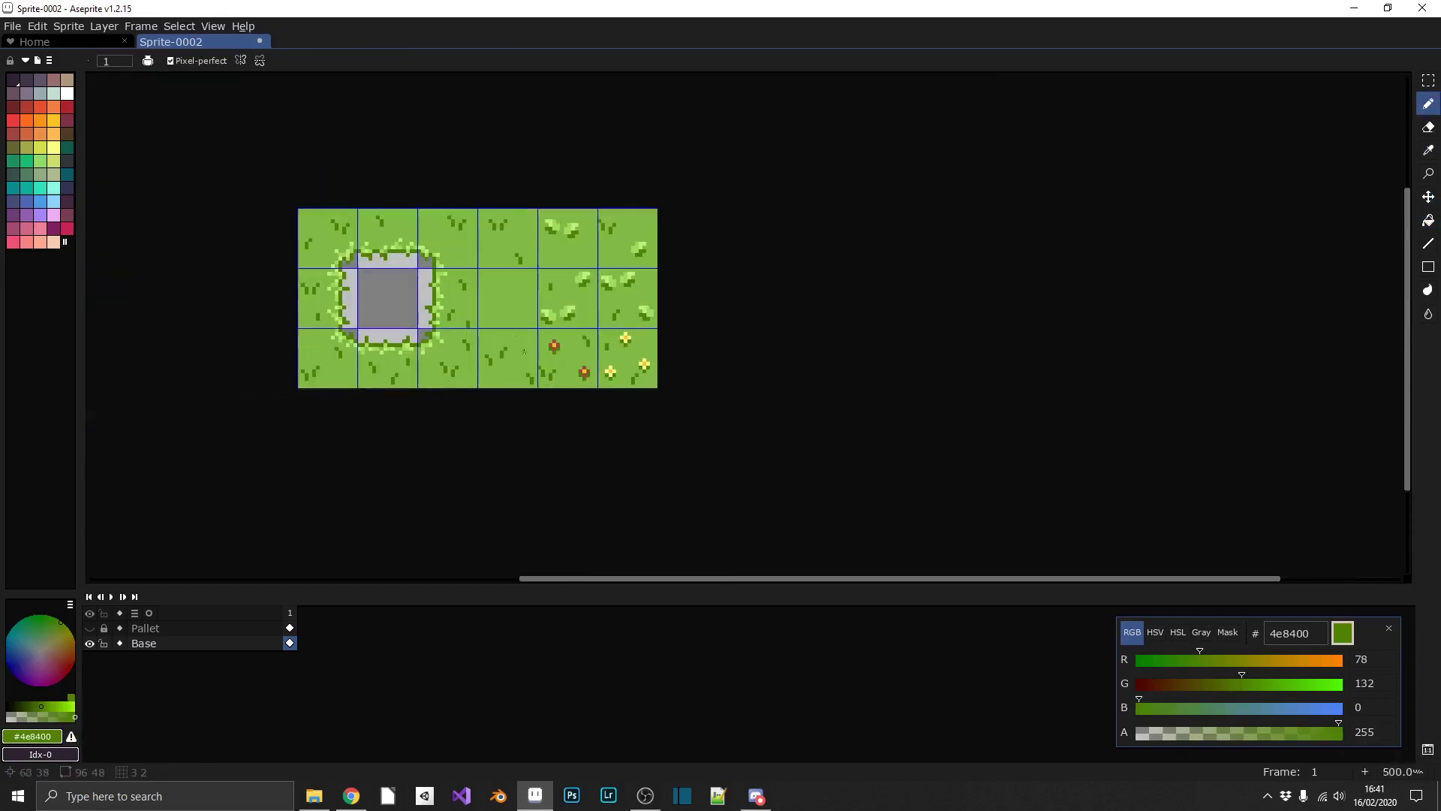
pyautogui.moveTo(513, 321)
pyautogui.mouseDown()
pyautogui.moveTo(615, 351)
pyautogui.moveTo(693, 338)
pyautogui.mouseUp()
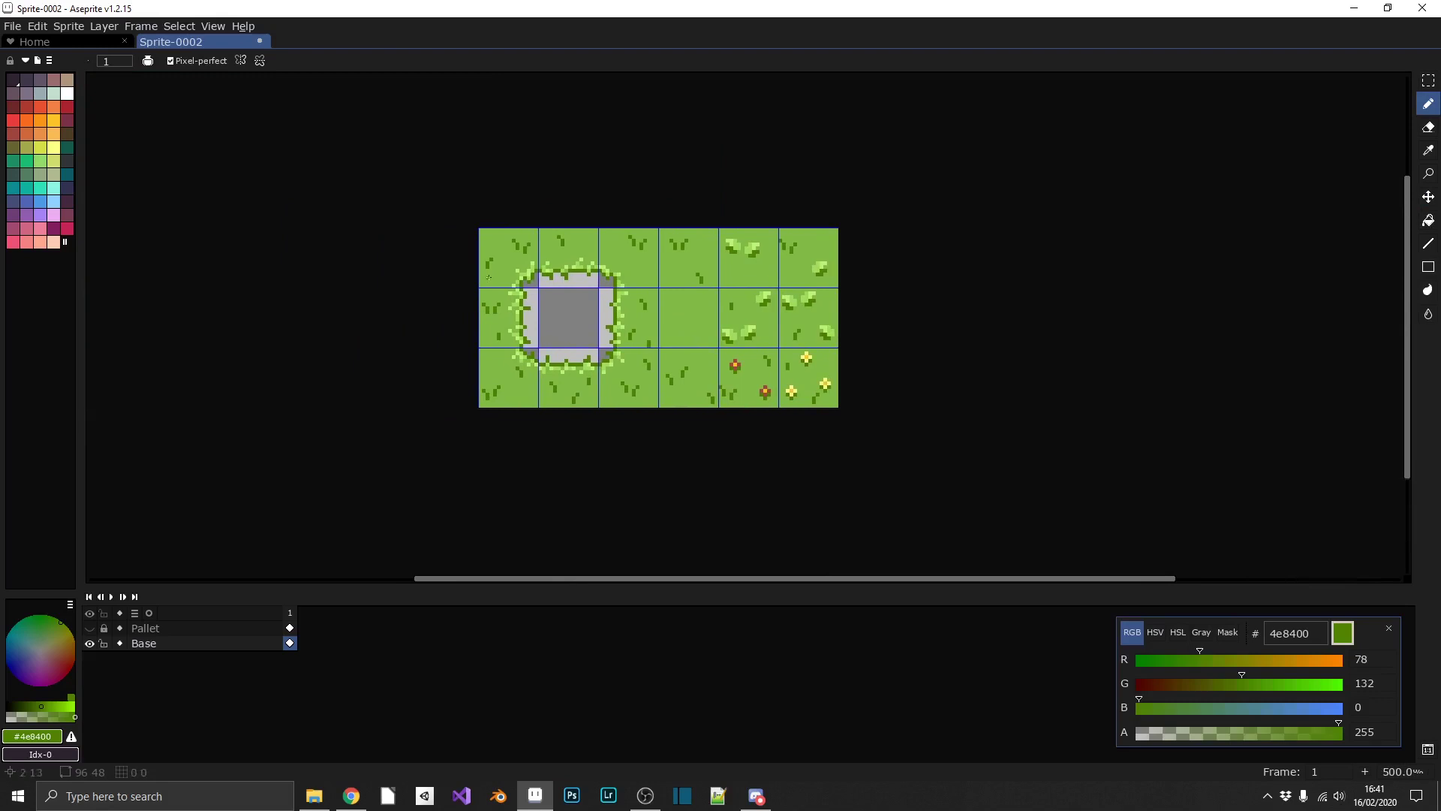
pyautogui.scroll(5, 489, 277)
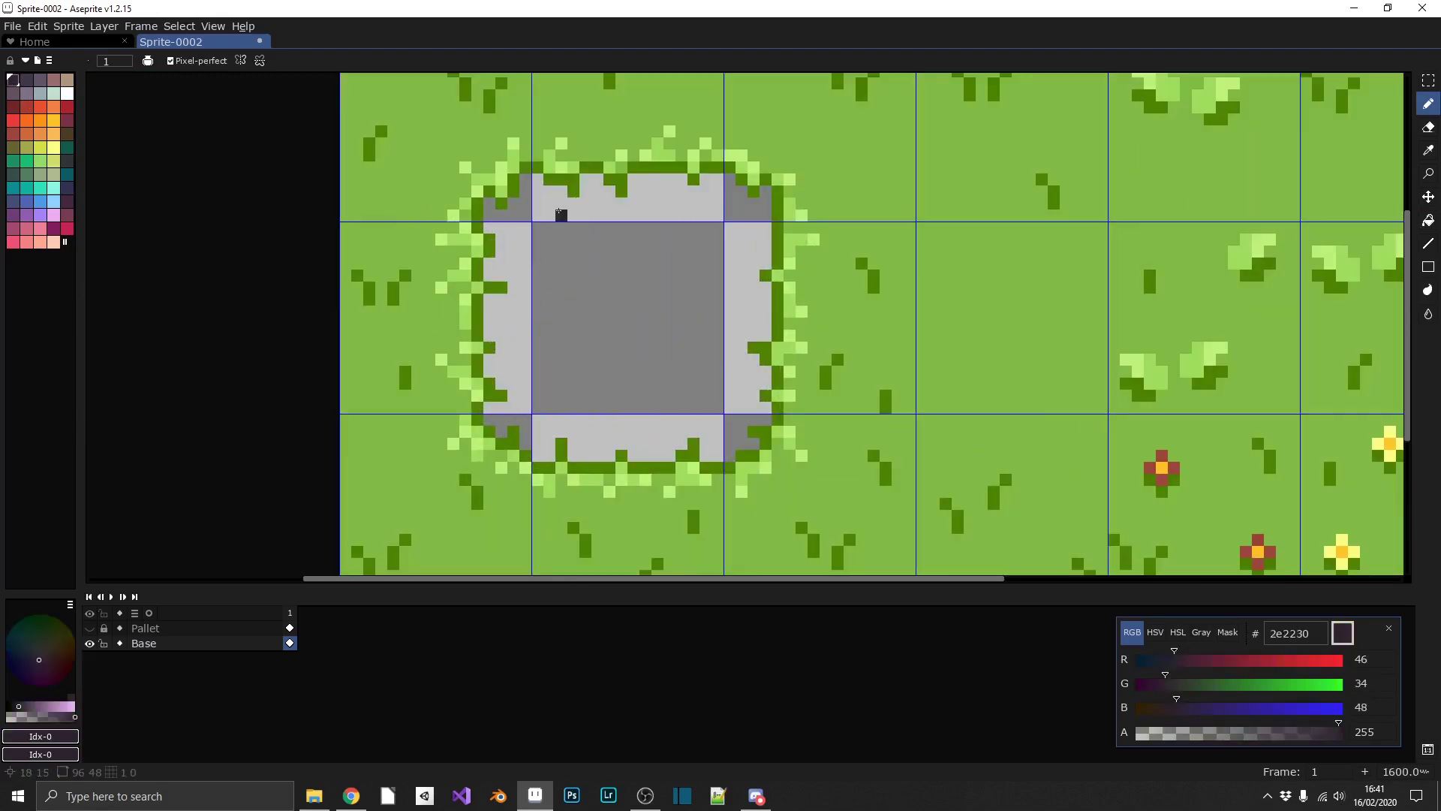
pyautogui.hotkey('shift', 'n')
pyautogui.doubleClick(155, 647)
pyautogui.write('Shadow')
pyautogui.press('Return')
# - Draw a #2e2230 shadow just inside the grass edge along the opening's top, left and bottom sides
pyautogui.scroll(1, 599, 172)
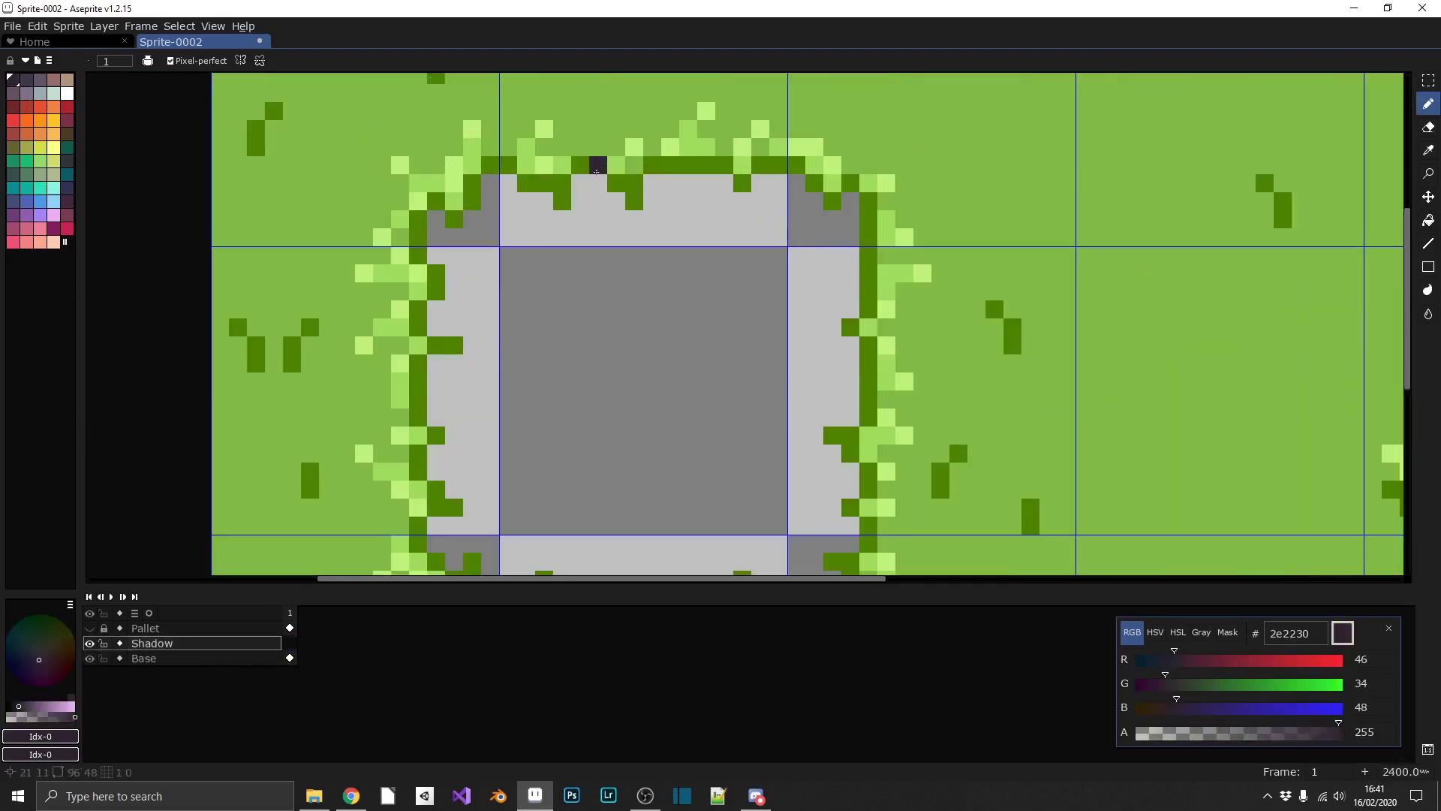
pyautogui.moveTo(598, 183)
pyautogui.mouseDown()
pyautogui.moveTo(628, 213)
pyautogui.moveTo(652, 187)
pyautogui.moveTo(716, 187)
pyautogui.moveTo(784, 187)
pyautogui.moveTo(850, 207)
pyautogui.mouseUp()
pyautogui.moveTo(562, 219)
pyautogui.mouseDown()
pyautogui.moveTo(490, 193)
pyautogui.moveTo(435, 237)
pyautogui.moveTo(449, 282)
pyautogui.moveTo(425, 166)
pyautogui.moveTo(413, 211)
pyautogui.mouseUp()
pyautogui.click(448, 229)
pyautogui.moveTo(412, 246)
pyautogui.mouseDown()
pyautogui.moveTo(414, 353)
pyautogui.moveTo(448, 390)
pyautogui.moveTo(412, 428)
pyautogui.moveTo(448, 436)
pyautogui.moveTo(472, 462)
pyautogui.moveTo(520, 450)
pyautogui.moveTo(559, 481)
pyautogui.moveTo(783, 469)
pyautogui.mouseUp()
pyautogui.click(431, 247)
pyautogui.click(430, 319)
pyautogui.press('ctrl')
pyautogui.click(701, 462)
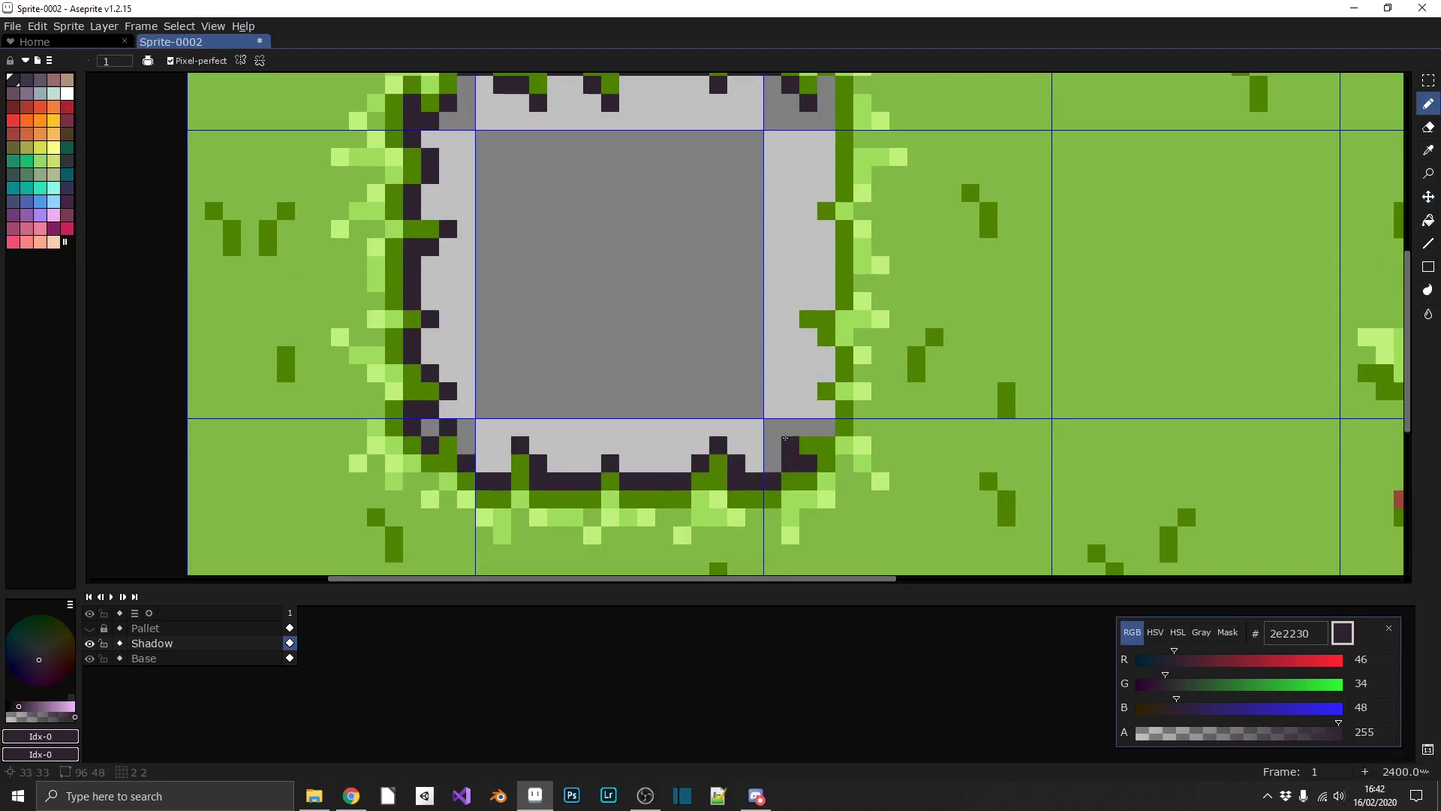
# - Continue the #2e2230 shadow along the right side of the opening, following the jagged grass edge
pyautogui.moveTo(829, 408); pyautogui.dragTo(791, 319)
pyautogui.hotkey('ctrl', 'z')
pyautogui.moveTo(826, 304); pyautogui.dragTo(827, 229)
pyautogui.moveTo(843, 230)
pyautogui.mouseDown()
pyautogui.moveTo(816, 397)
pyautogui.moveTo(784, 372)
pyautogui.moveTo(799, 247)
pyautogui.mouseUp()
# - Lower the Shadow layer's opacity so the edge shadow is semi-transparent
pyautogui.doubleClick(151, 644)
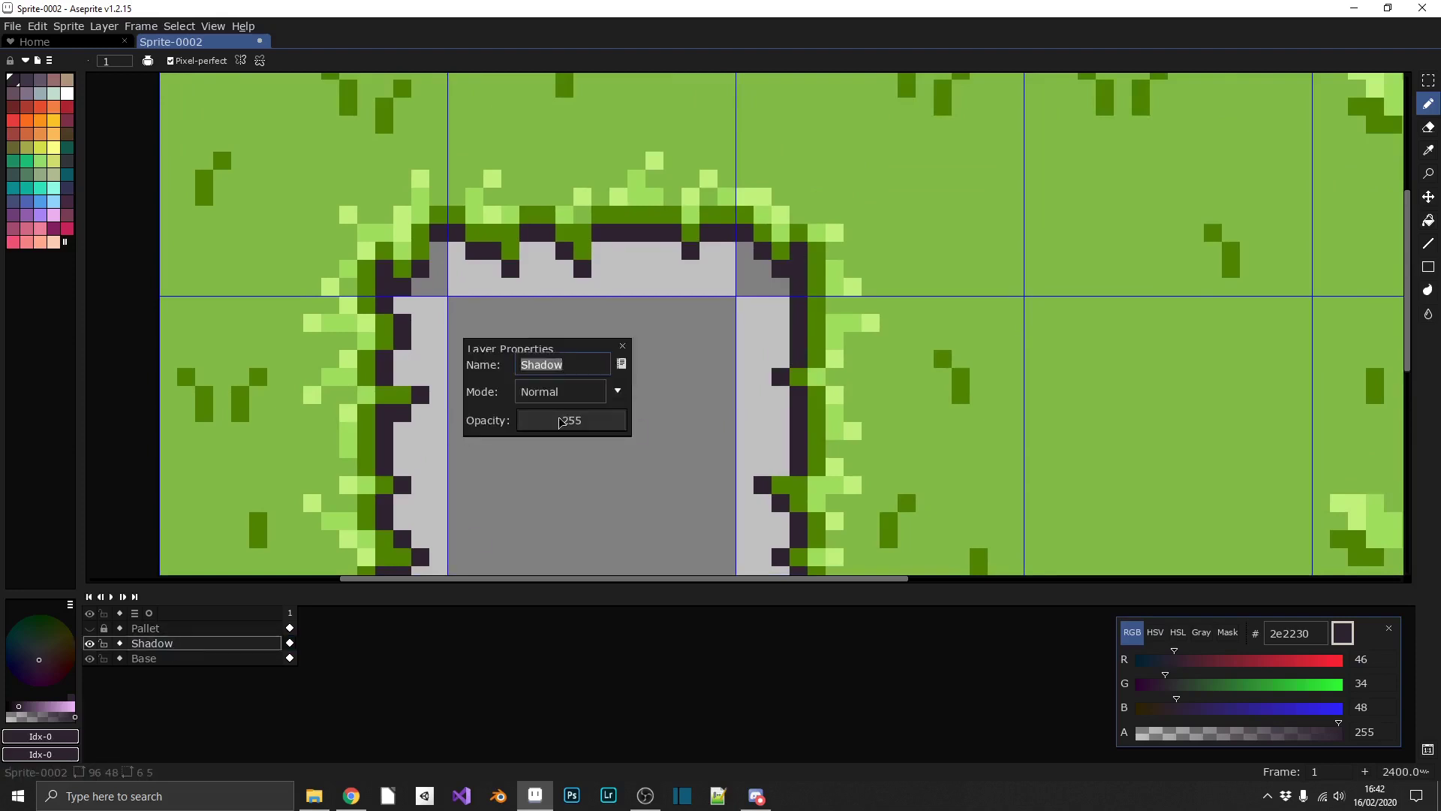
pyautogui.click(572, 425)
pyautogui.moveTo(572, 426); pyautogui.dragTo(553, 421)
pyautogui.press(']')
pyautogui.press('Return')
pyautogui.scroll(-6, 687, 334)
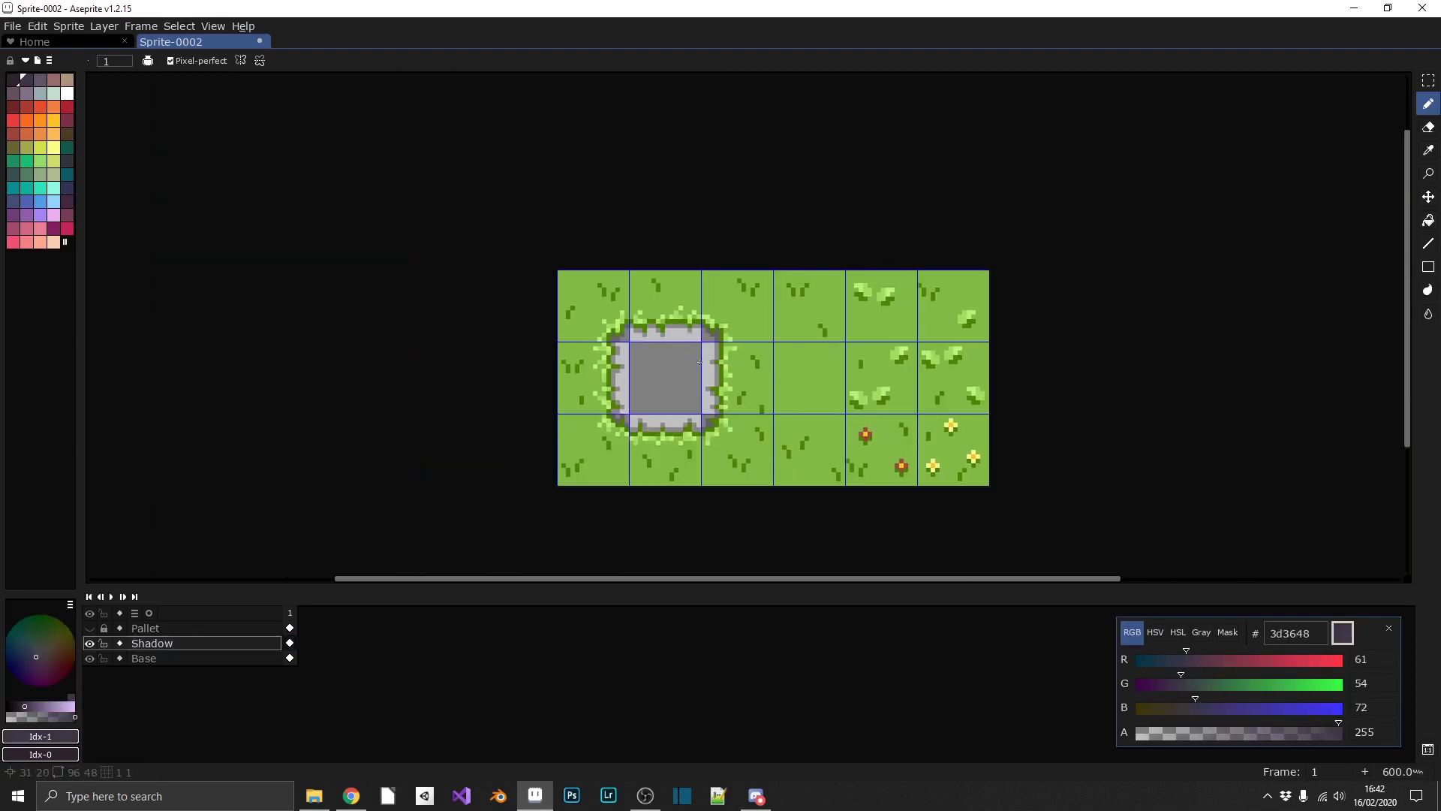
pyautogui.click(68, 25)
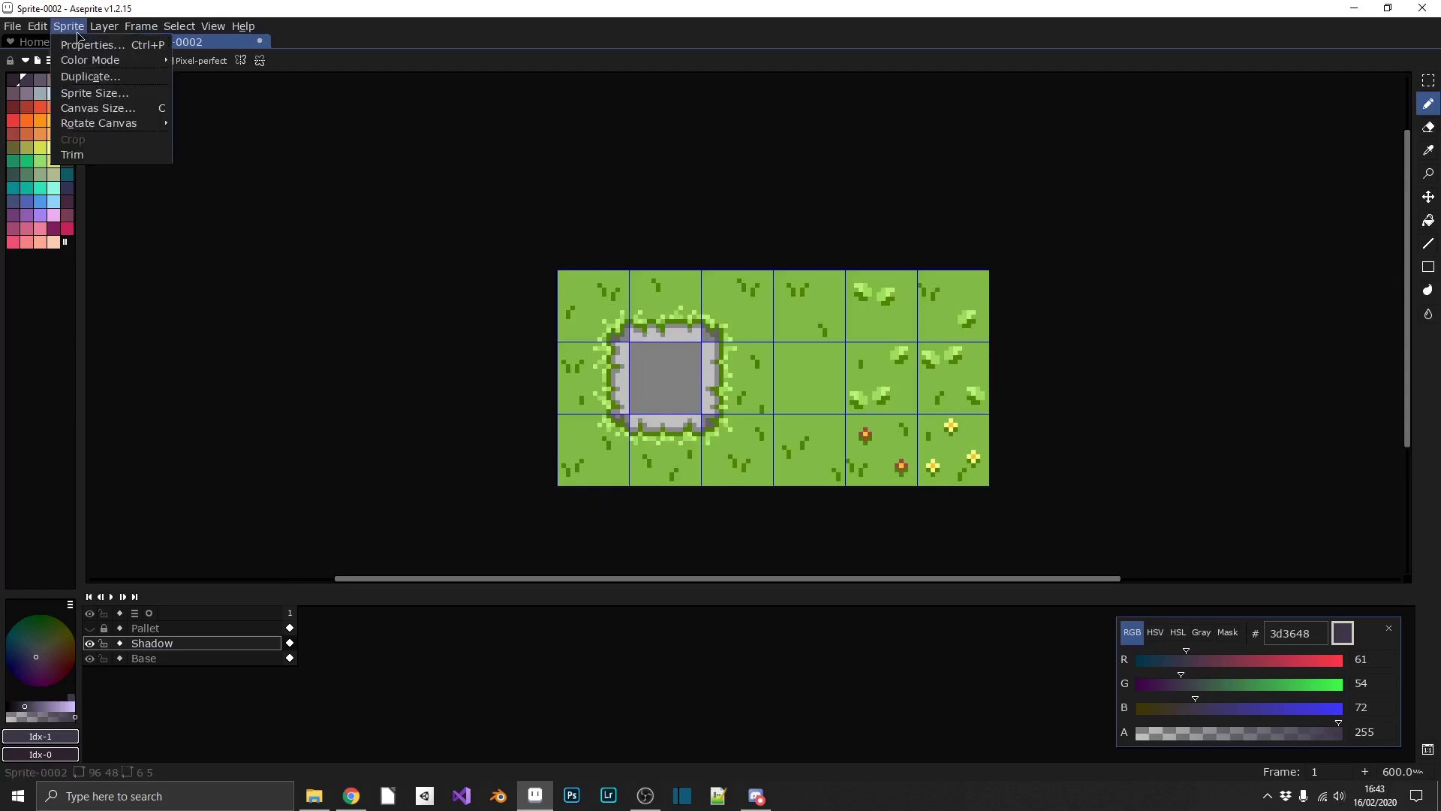
pyautogui.click(118, 103)
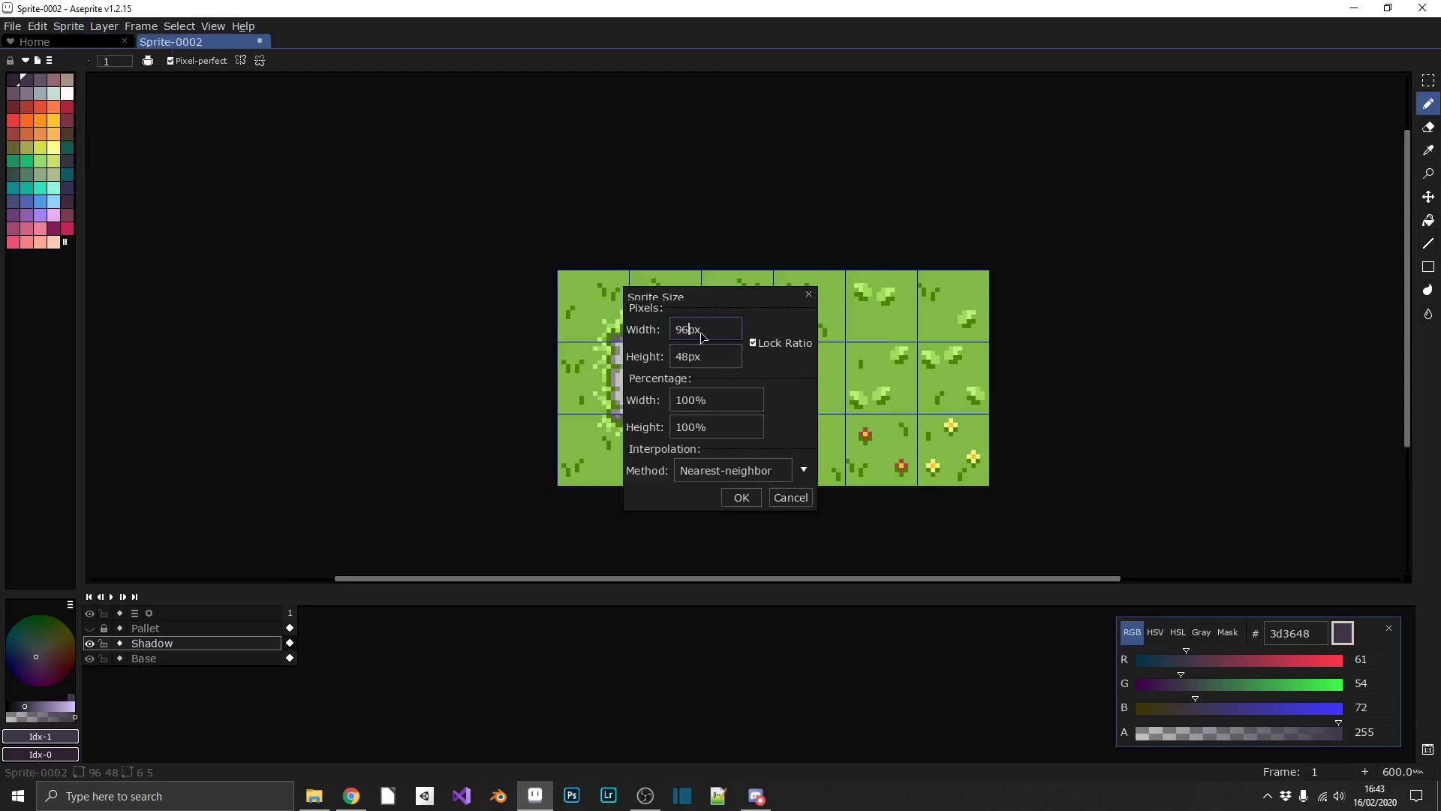
pyautogui.click(809, 294)
pyautogui.click(67, 27)
pyautogui.click(126, 92)
pyautogui.click(809, 293)
# - Resize the canvas to a width of 96+16 px, anchoring the artwork on the left
pyautogui.click(69, 25)
pyautogui.click(113, 108)
pyautogui.write('+px')
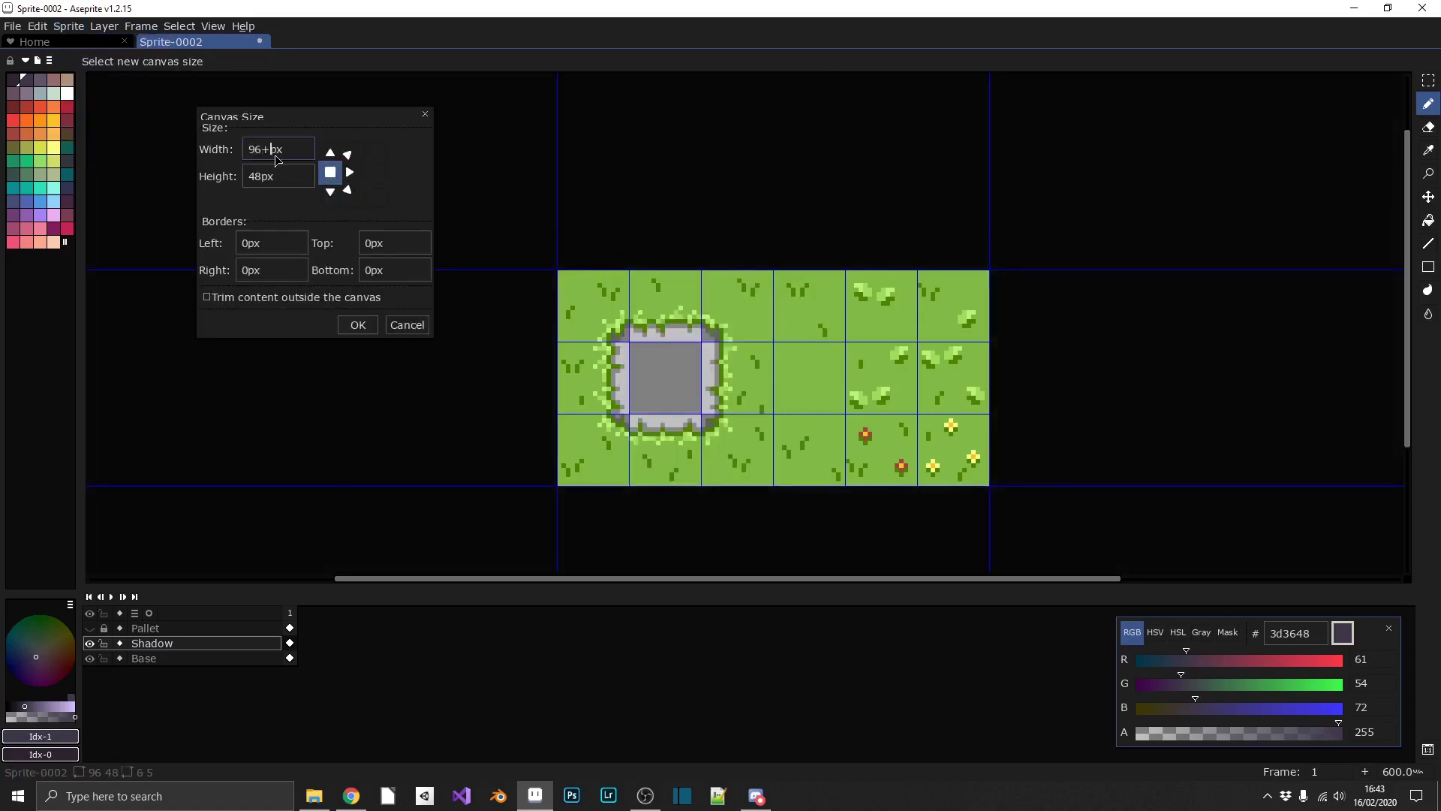
pyautogui.write('16')
pyautogui.press('Return')
# - Fill the newly added column on the Base layer with brown #4d3d24
pyautogui.scroll(2, 991, 358)
pyautogui.moveTo(1033, 357); pyautogui.dragTo(975, 320)
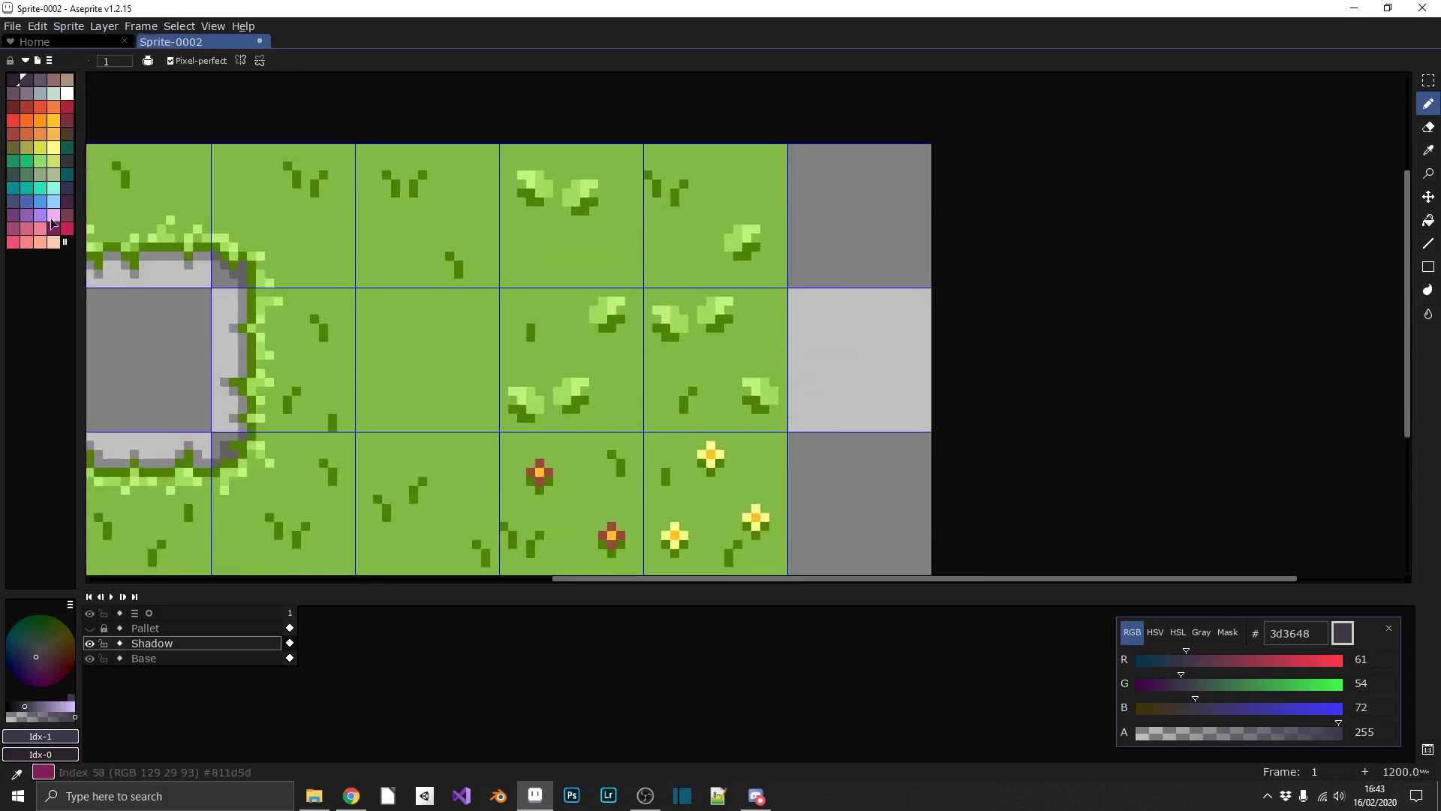
pyautogui.click(67, 132)
pyautogui.press('g')
pyautogui.click(144, 658)
pyautogui.click(842, 346)
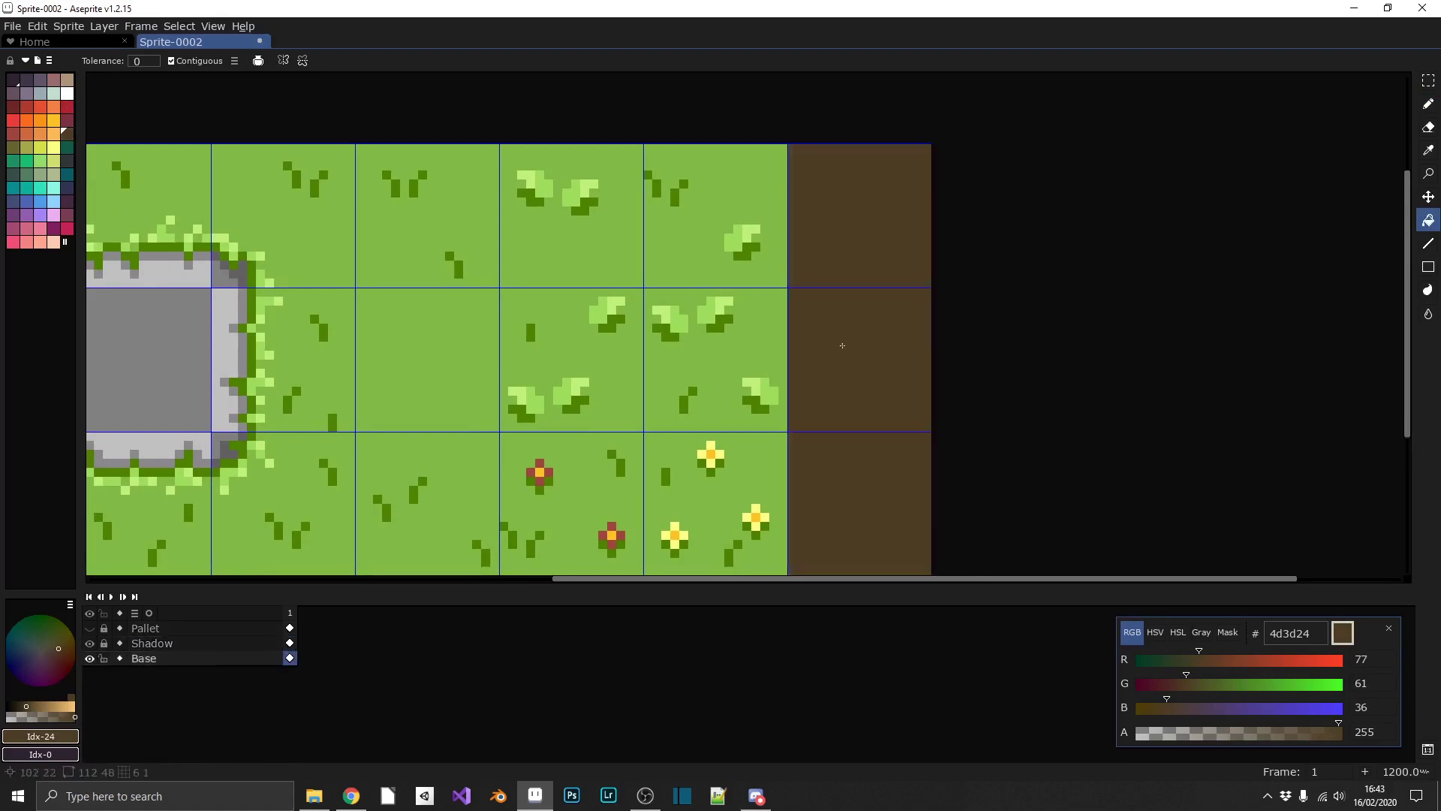
# - Refill the added column with the muted purple-grey #625567 after trying a darker shade
pyautogui.scroll(3, 843, 345)
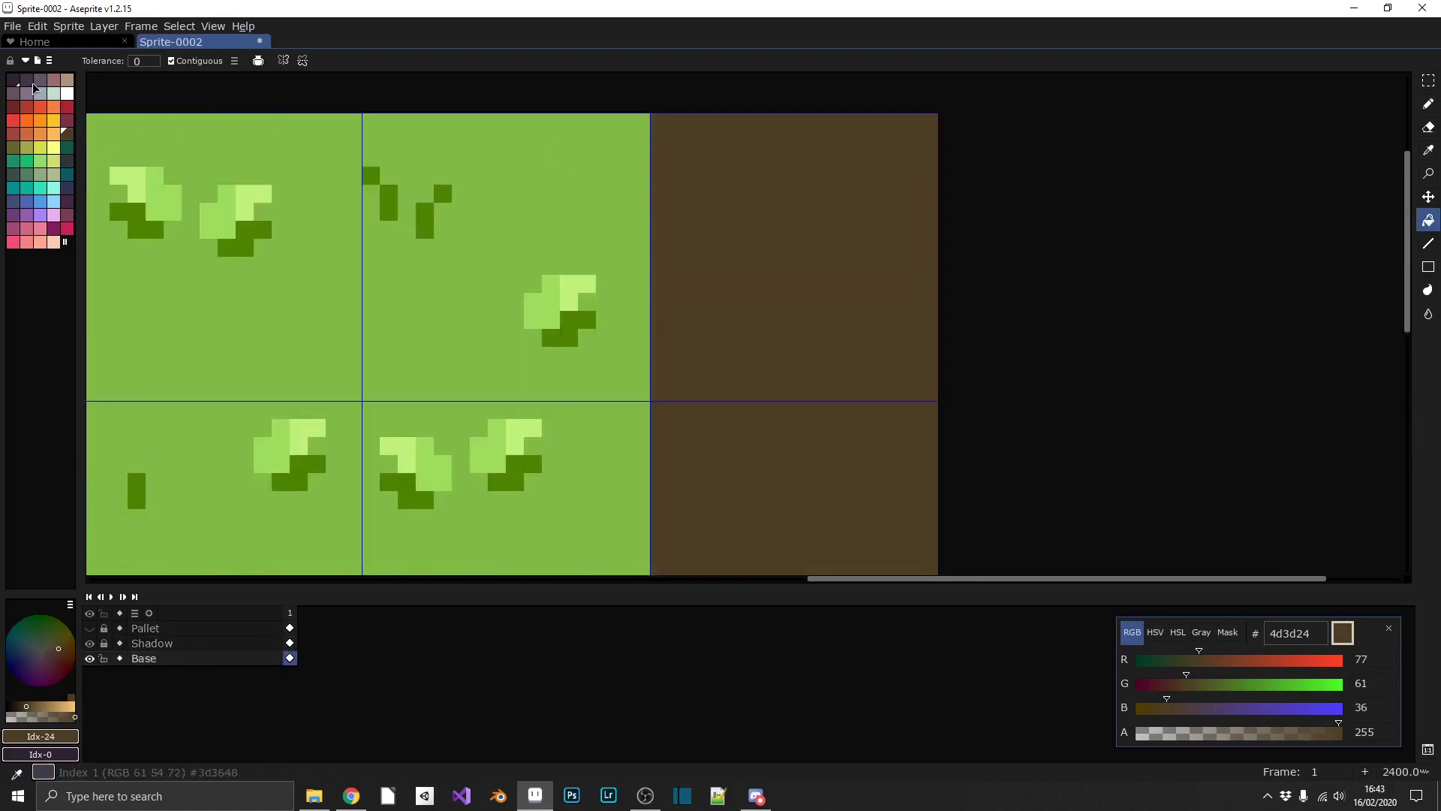
pyautogui.click(31, 83)
pyautogui.click(827, 264)
pyautogui.click(39, 82)
pyautogui.click(734, 209)
pyautogui.scroll(-2, 675, 229)
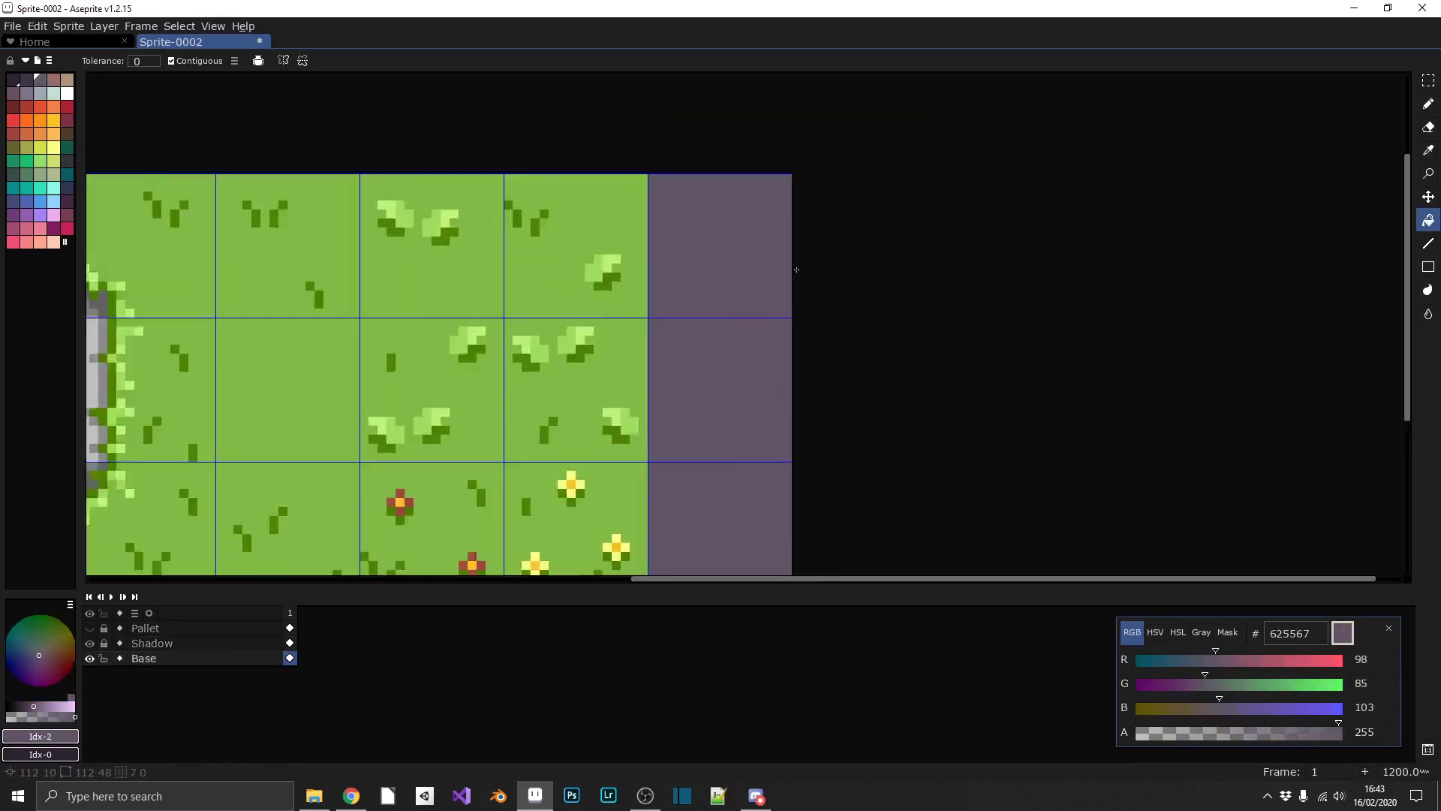
# - Scatter single #996b6e pixels across the middle tile of the purple-grey column
pyautogui.scroll(3, 797, 270)
pyautogui.press('b')
pyautogui.press(']')
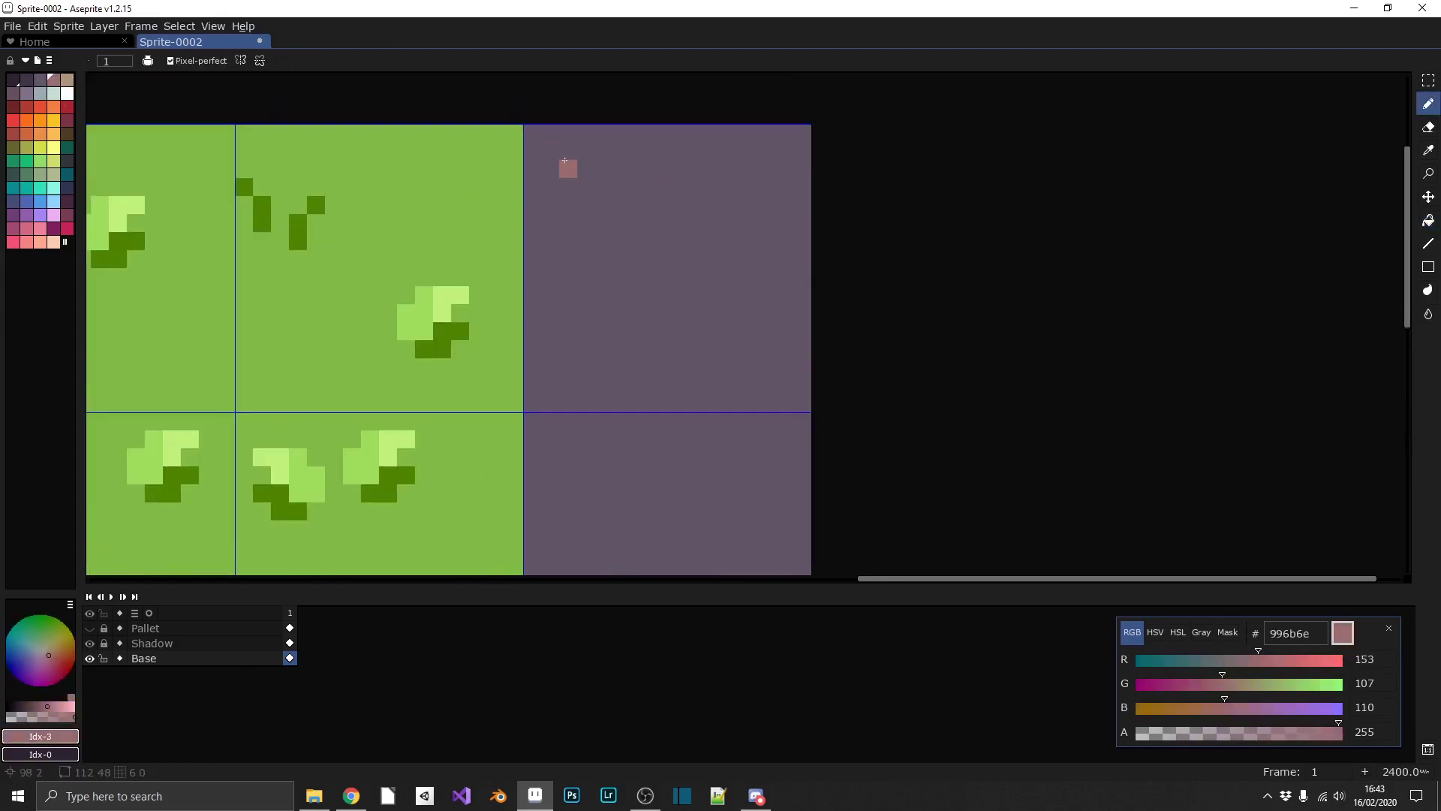
pyautogui.hotkey('alt', 'Tab')
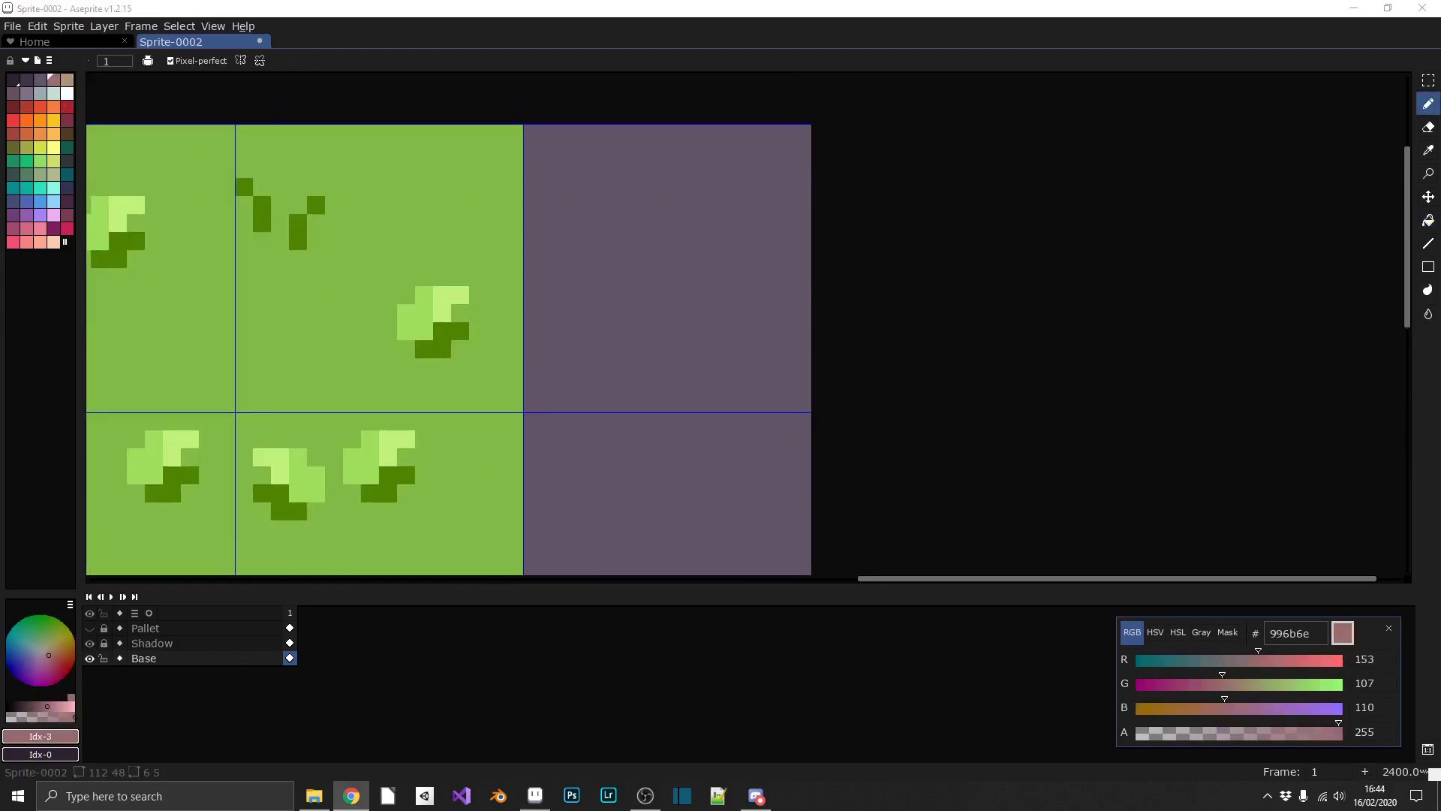
pyautogui.moveTo(703, 412); pyautogui.dragTo(700, 135)
pyautogui.click(565, 179)
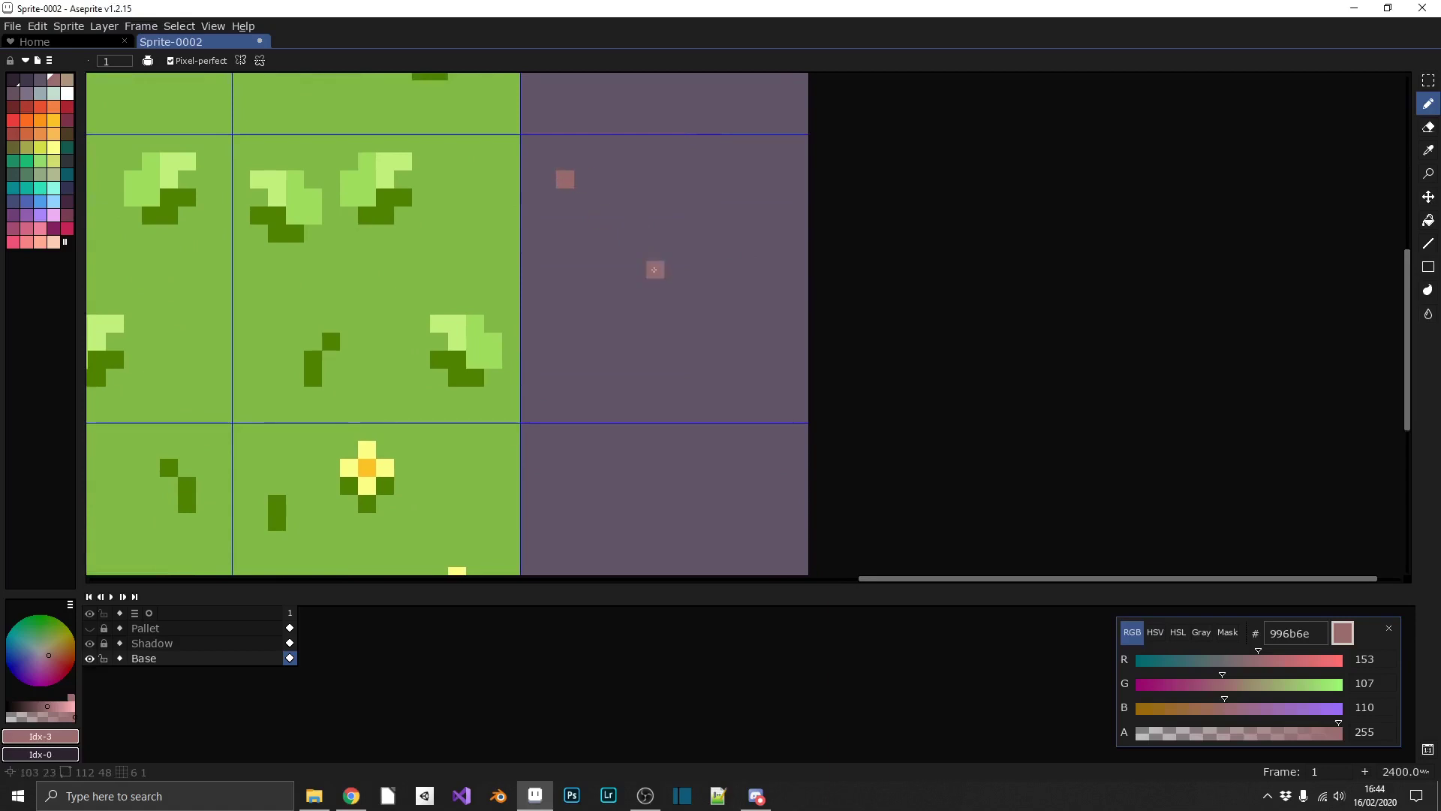
pyautogui.click(710, 251)
pyautogui.click(620, 287)
pyautogui.click(565, 377)
pyautogui.click(745, 396)
pyautogui.click(781, 180)
pyautogui.click(673, 179)
pyautogui.click(781, 359)
# - Draw two small #996b6e oval pebble outlines in the bottom tile of the purple-grey column
pyautogui.moveTo(678, 455); pyautogui.dragTo(670, 237)
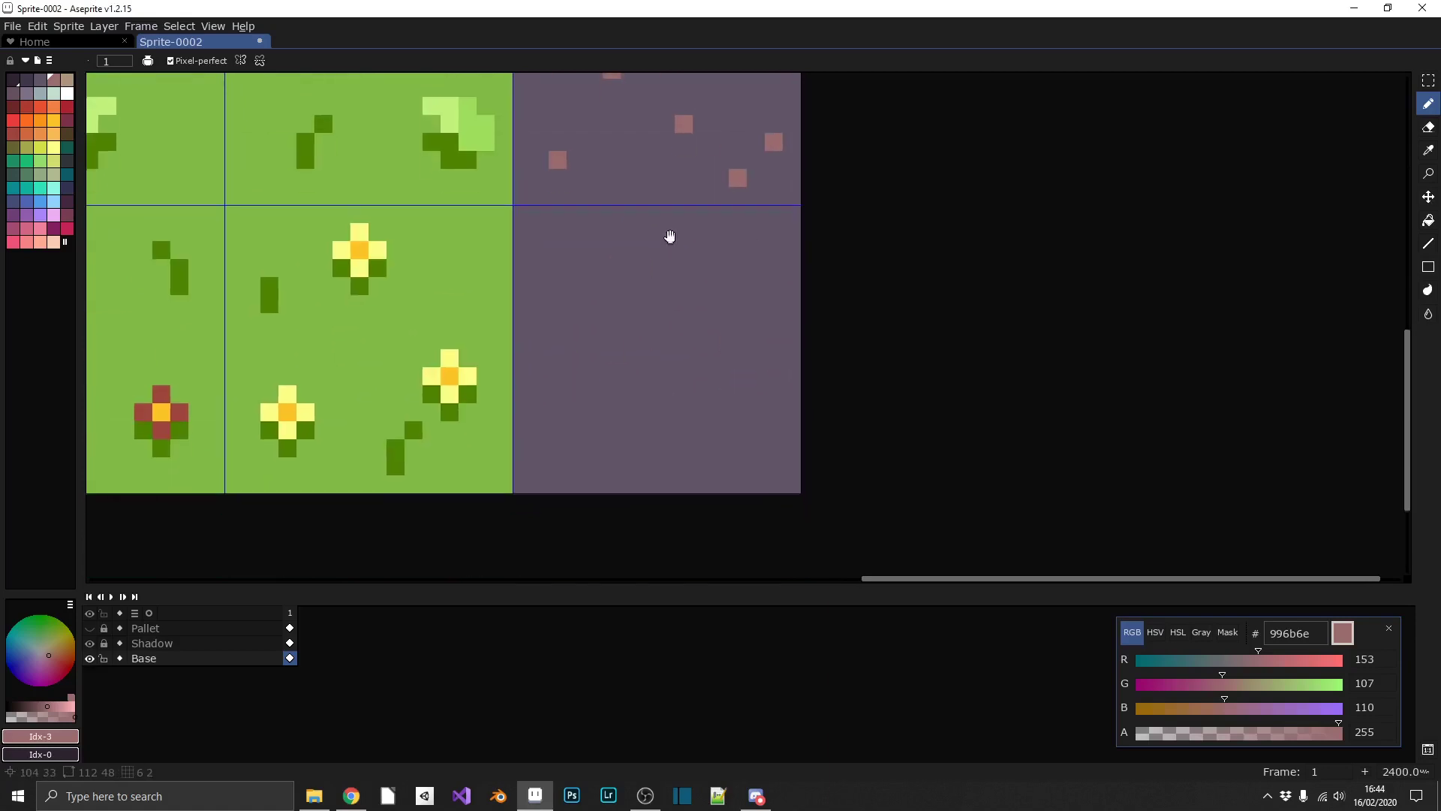
pyautogui.moveTo(558, 250); pyautogui.dragTo(576, 250)
pyautogui.click(593, 268)
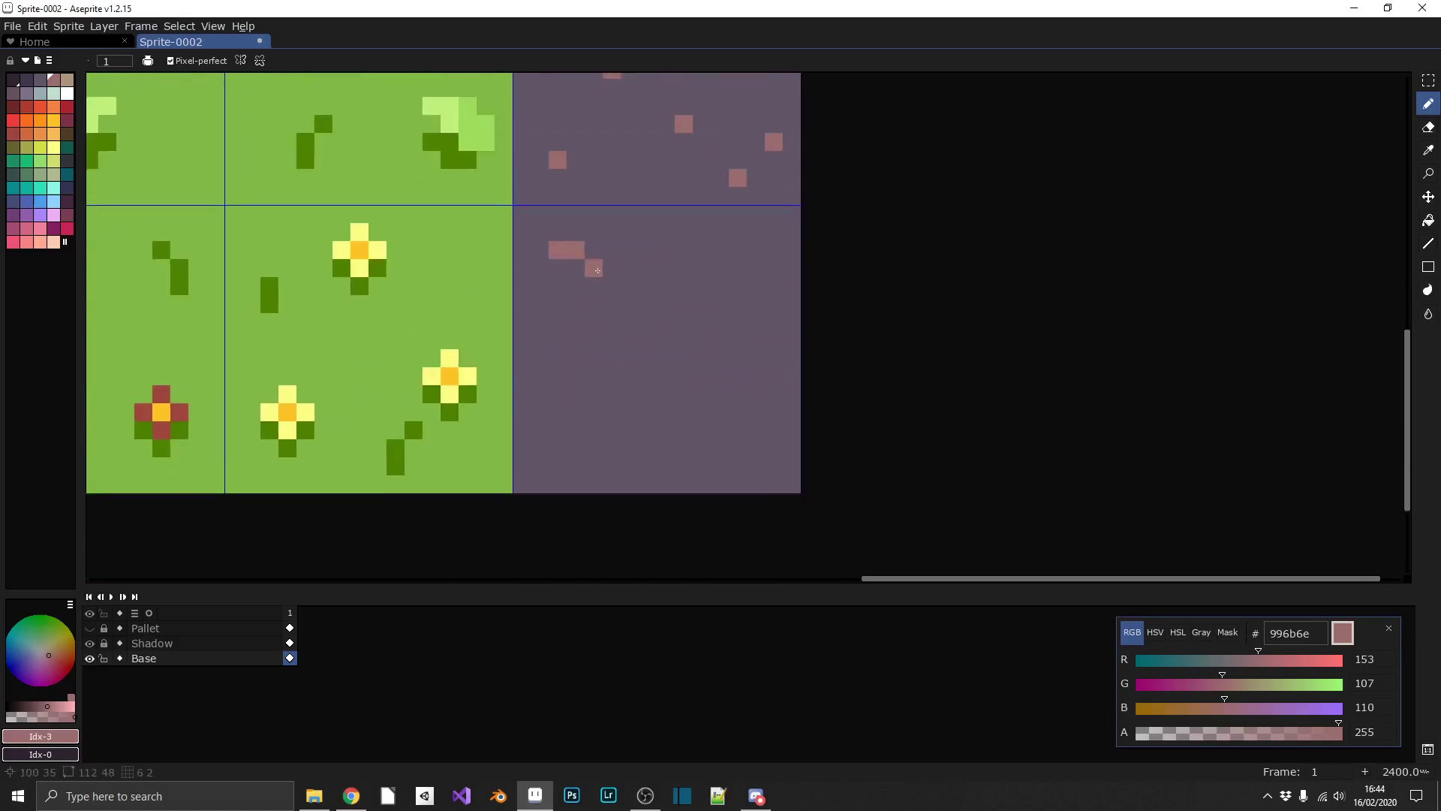
pyautogui.click(539, 268)
pyautogui.click(576, 286)
pyautogui.click(756, 376)
pyautogui.click(774, 376)
pyautogui.click(738, 394)
pyautogui.click(792, 394)
pyautogui.click(774, 412)
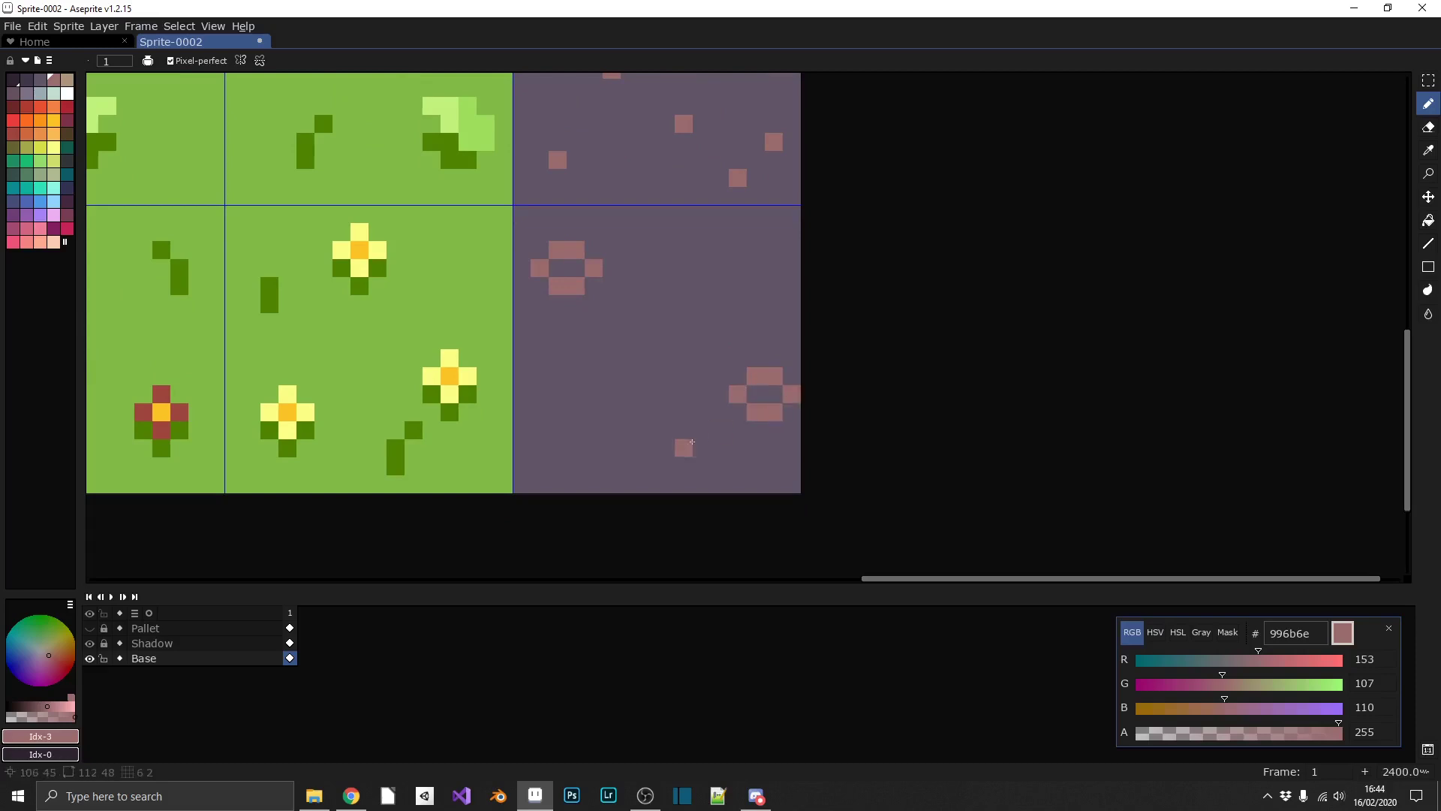
# - Draw a larger #996b6e oval pebble outline near the lower middle of the bottom purple-grey tile, retrying until the shape fits
pyautogui.moveTo(646, 395); pyautogui.dragTo(576, 430)
pyautogui.hotkey('ctrl', 'z')
pyautogui.moveTo(593, 446); pyautogui.dragTo(648, 430)
pyautogui.hotkey('ctrl', 'z')
pyautogui.moveTo(631, 448)
pyautogui.mouseDown()
pyautogui.moveTo(597, 452)
pyautogui.moveTo(572, 404)
pyautogui.moveTo(599, 444)
pyautogui.moveTo(651, 432)
pyautogui.mouseUp()
# - Shade the undersides of the three pebbles with dark #3d3648 pixels
pyautogui.press('[')
pyautogui.press('[')
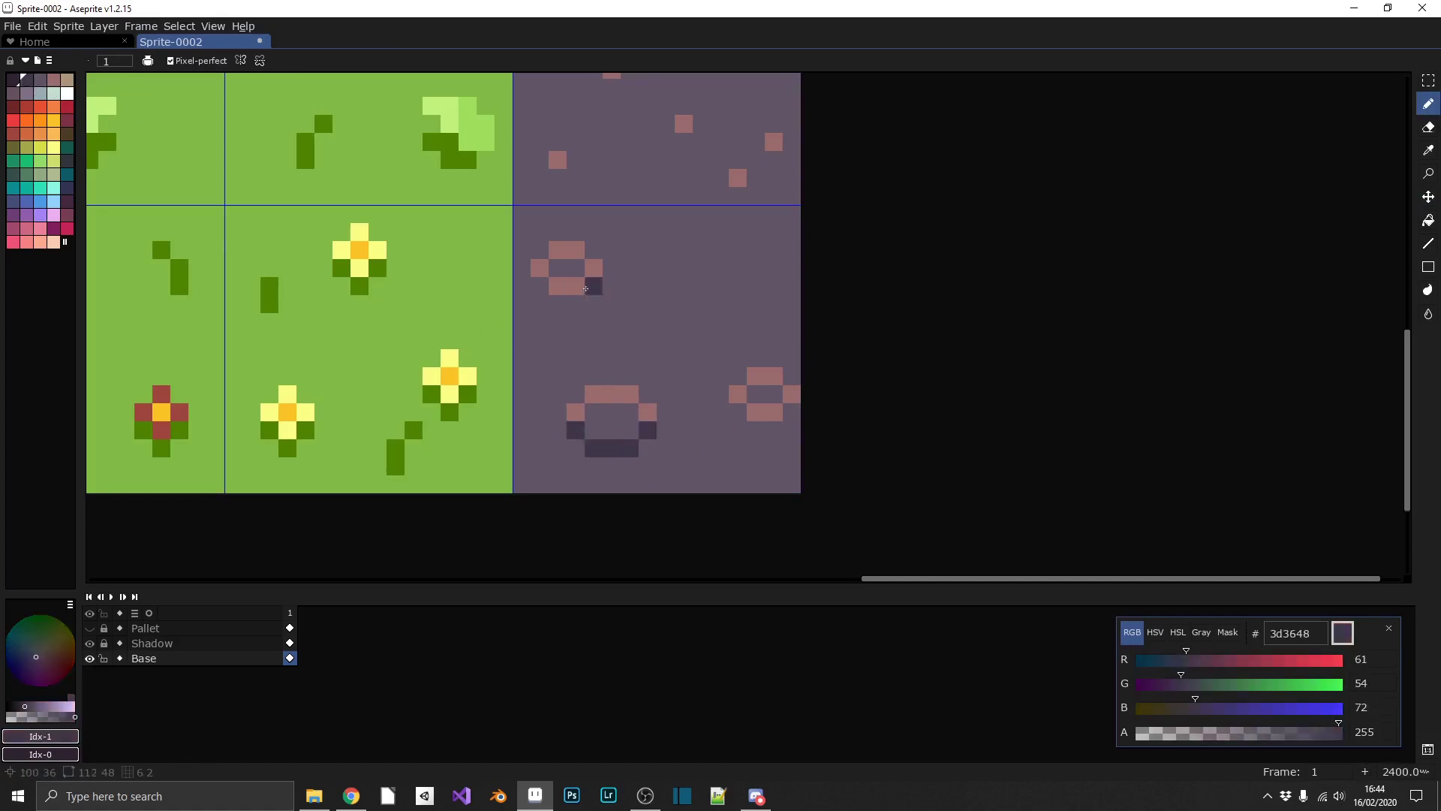
pyautogui.moveTo(560, 286); pyautogui.dragTo(577, 286)
pyautogui.moveTo(755, 412); pyautogui.dragTo(774, 412)
# - Add #ac947a highlight pixels inside the three pebbles, with a full row across the large one
pyautogui.press(']')
pyautogui.press(']')
pyautogui.press(']')
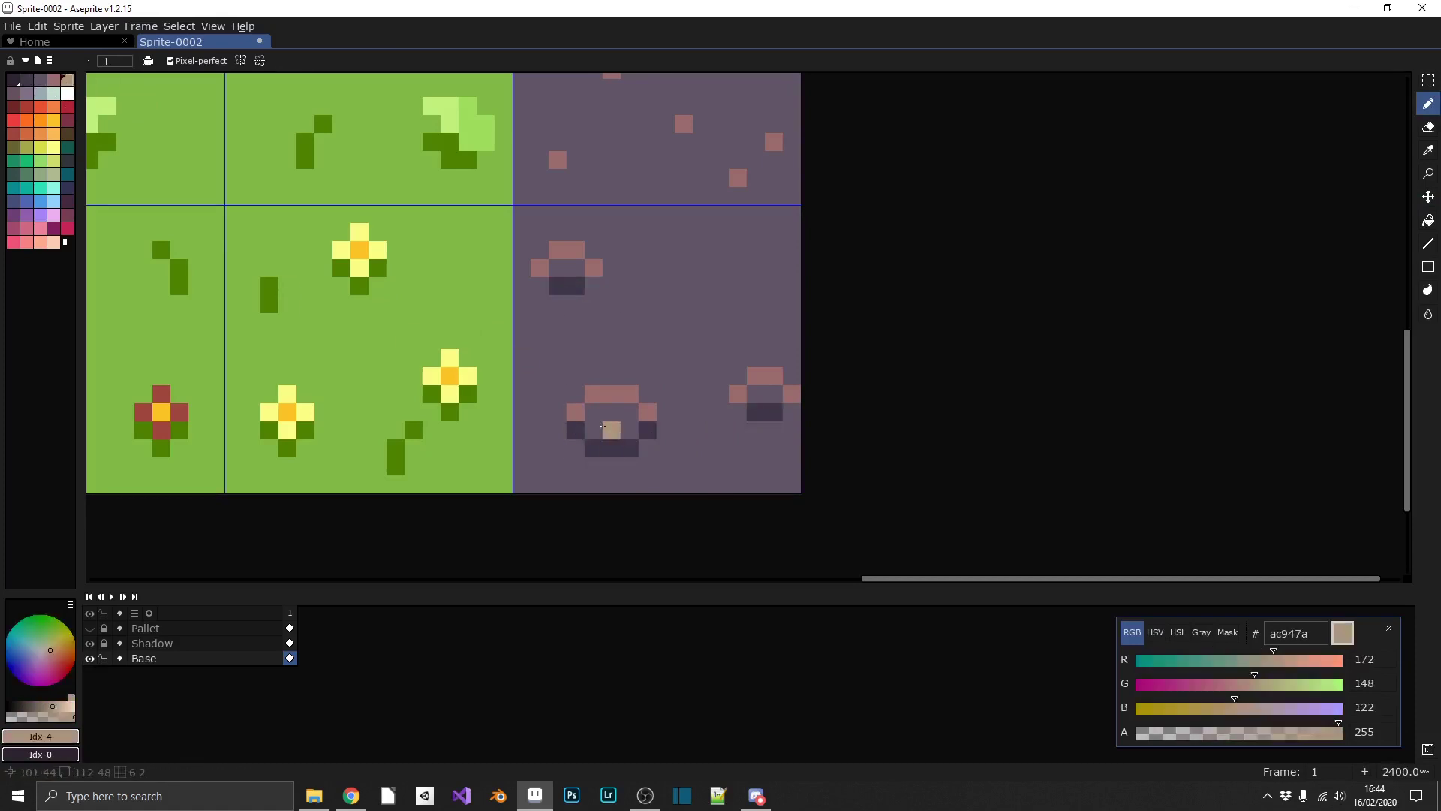
pyautogui.moveTo(594, 412); pyautogui.dragTo(630, 412)
pyautogui.click(559, 268)
pyautogui.scroll(-4, 727, 418)
pyautogui.scroll(4, 718, 422)
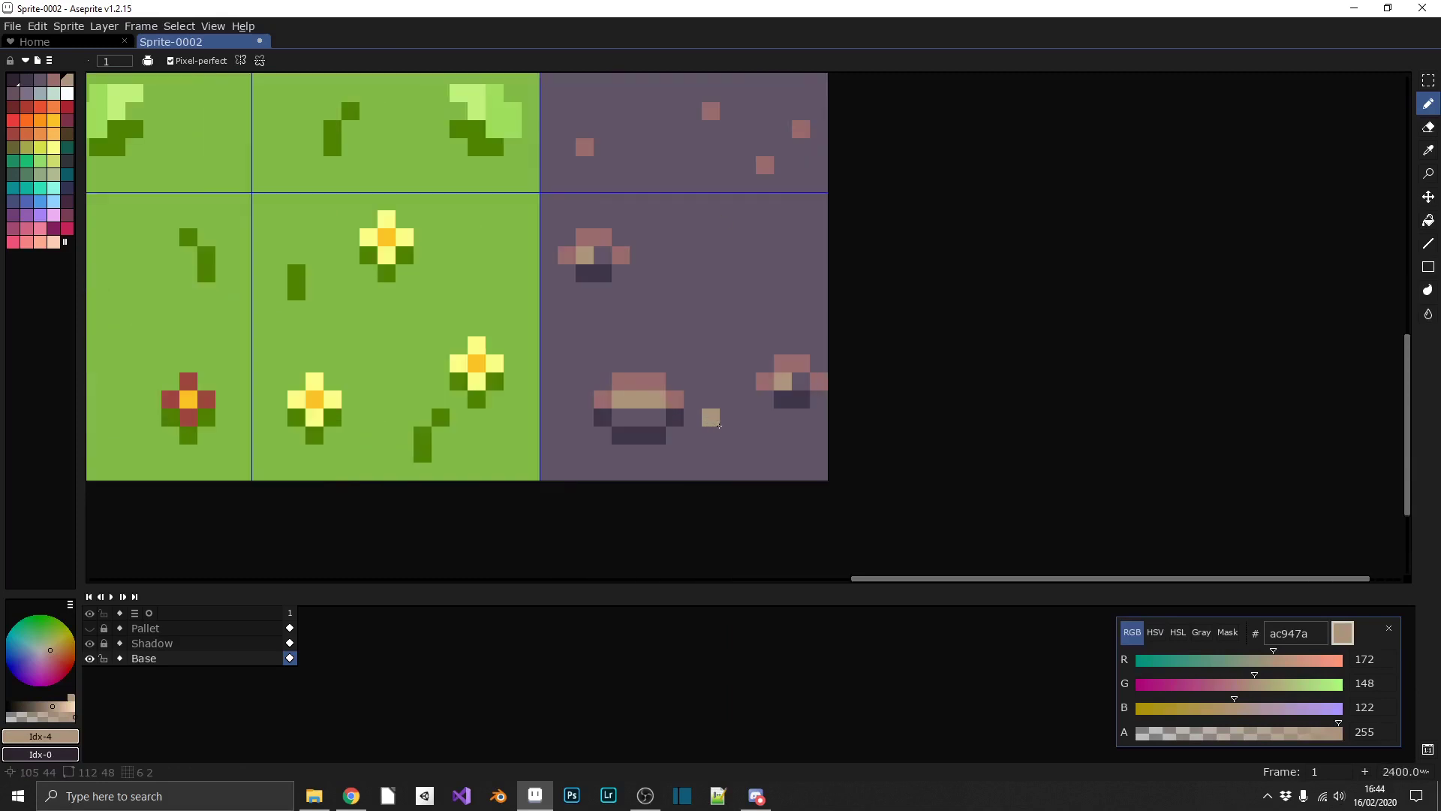
pyautogui.click(67, 134)
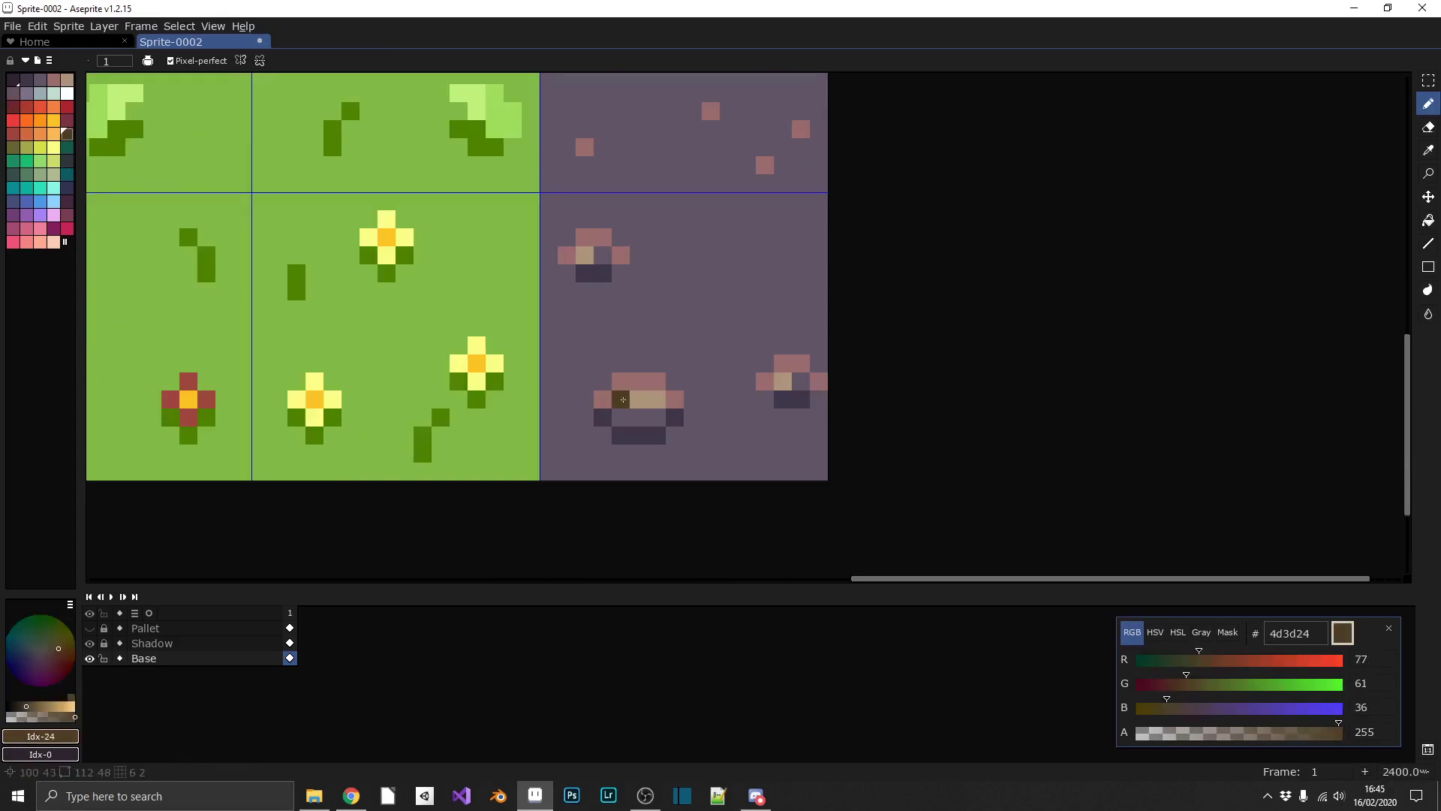
pyautogui.scroll(-8, 495, 410)
pyautogui.scroll(6, 719, 332)
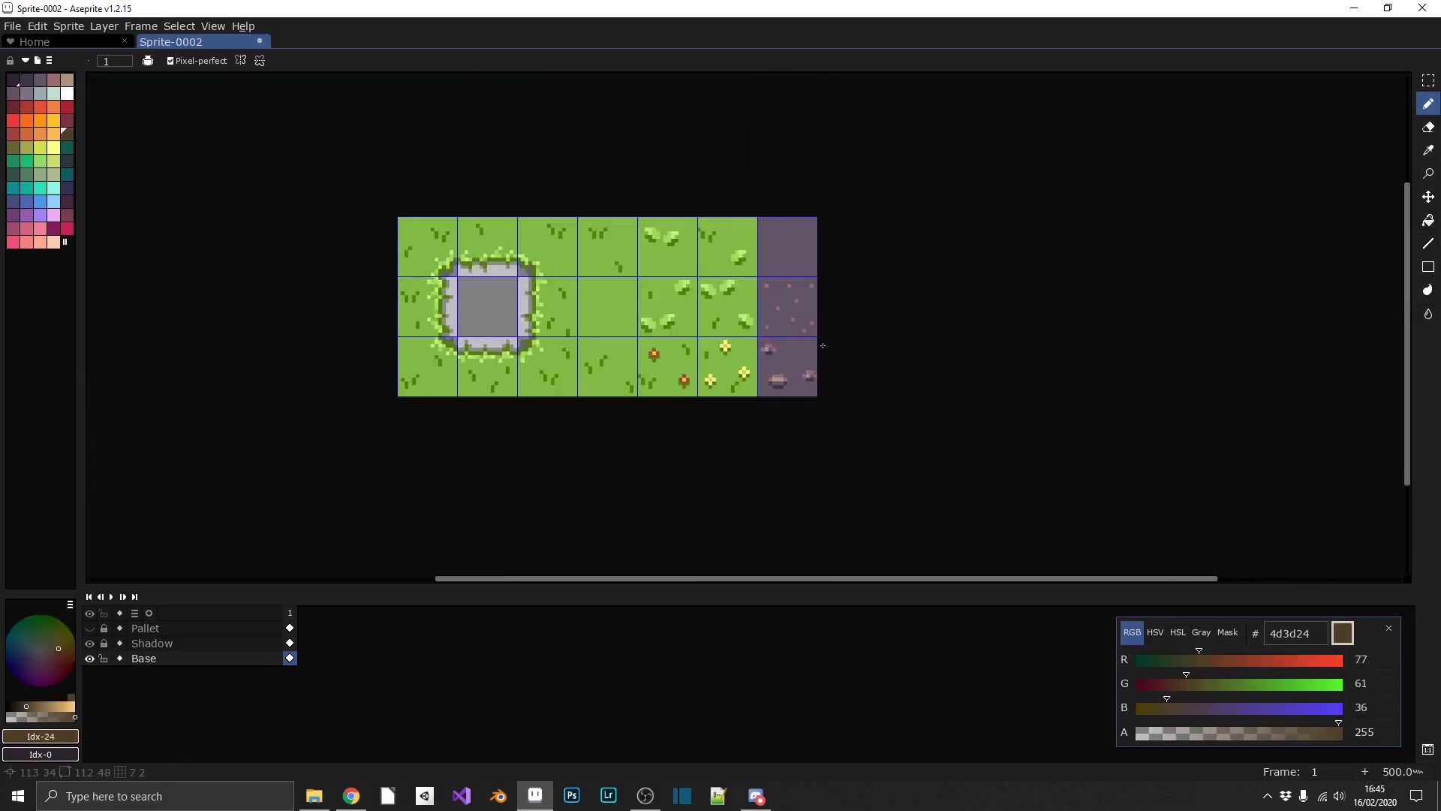
# - Scatter single #996b6e pixels around the pebbles in the bottom tile and sparsely across the top tile of the purple-grey column
pyautogui.keyDown('alt'); pyautogui.click(719, 333); pyautogui.keyUp('alt')
pyautogui.click(753, 394)
pyautogui.click(643, 406)
pyautogui.click(751, 490)
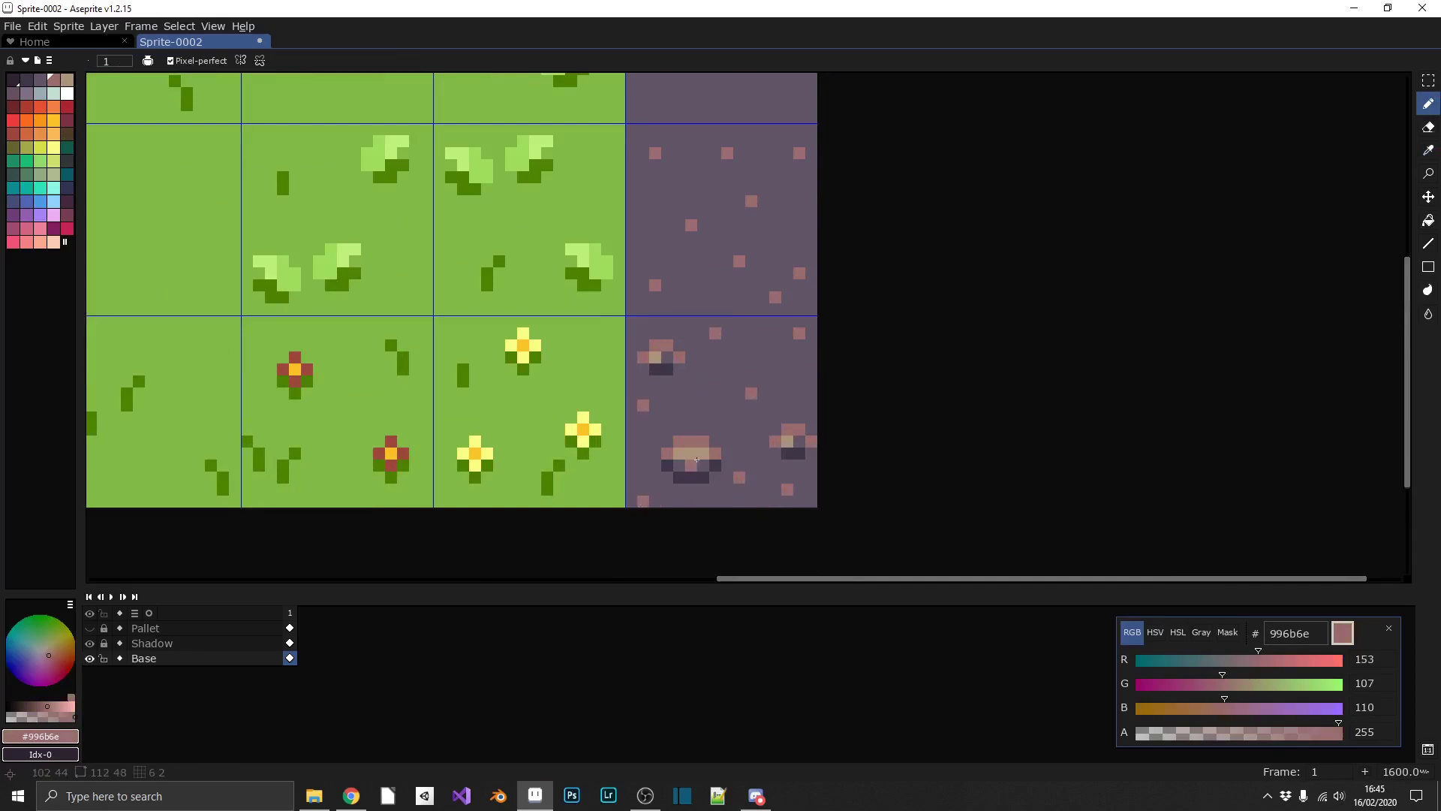
pyautogui.scroll(-4, 697, 460)
pyautogui.scroll(3, 727, 259)
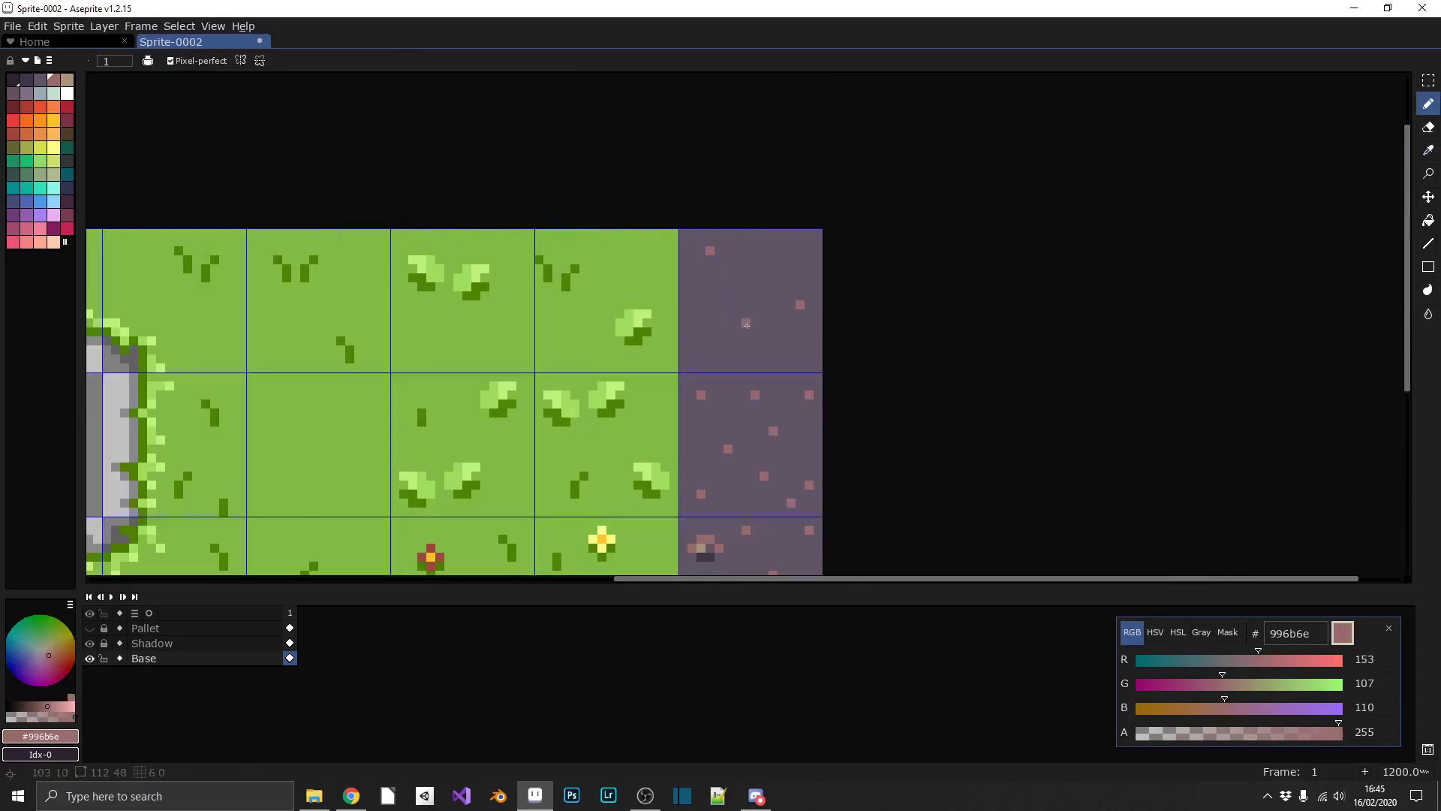
pyautogui.scroll(-4, 779, 343)
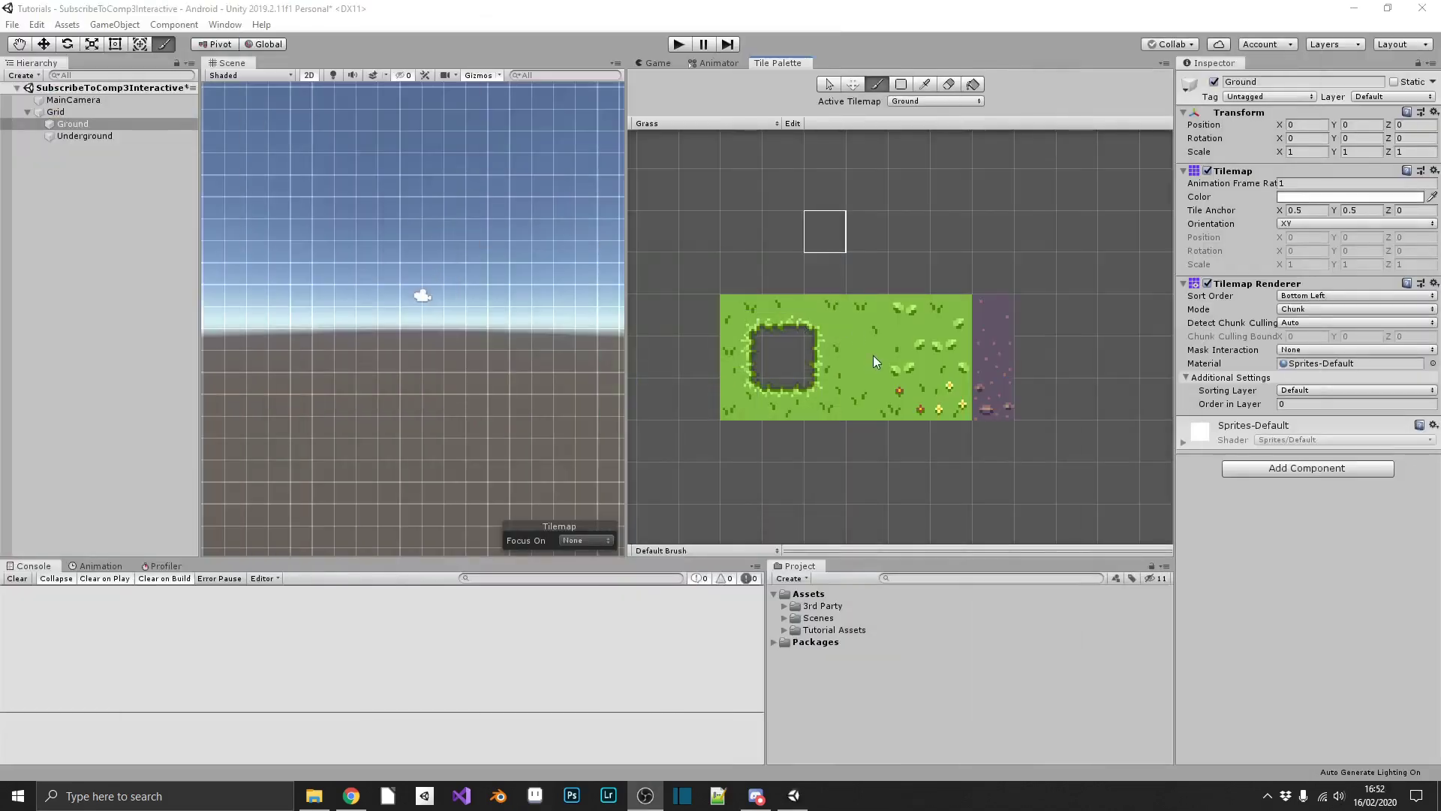
# - In Unity, box-fill a rectangle of about 17 by 10 cells on the Ground tilemap with the plain grass tile
pyautogui.click(867, 315)
pyautogui.press('u')
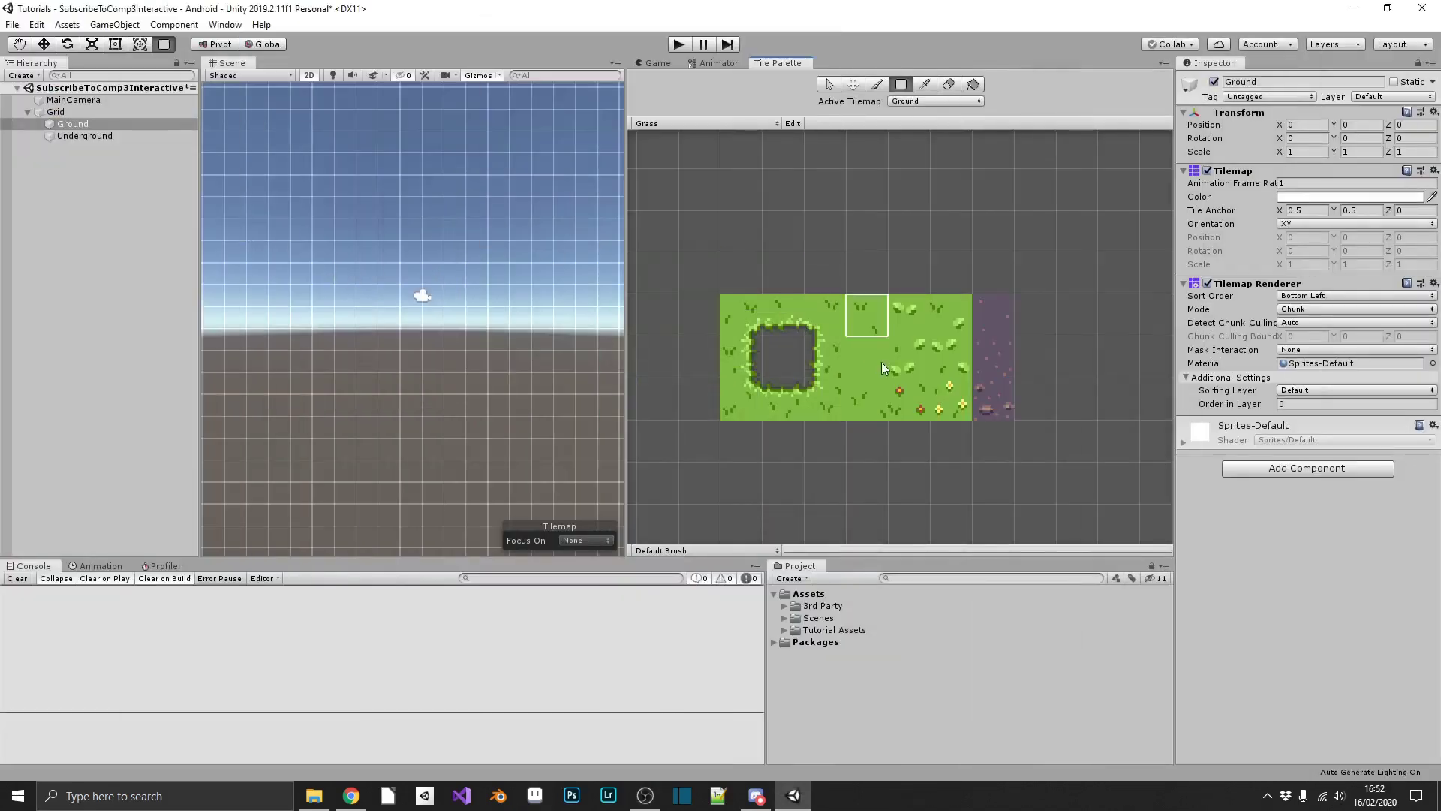
pyautogui.click(882, 368)
pyautogui.moveTo(248, 218); pyautogui.dragTo(615, 422)
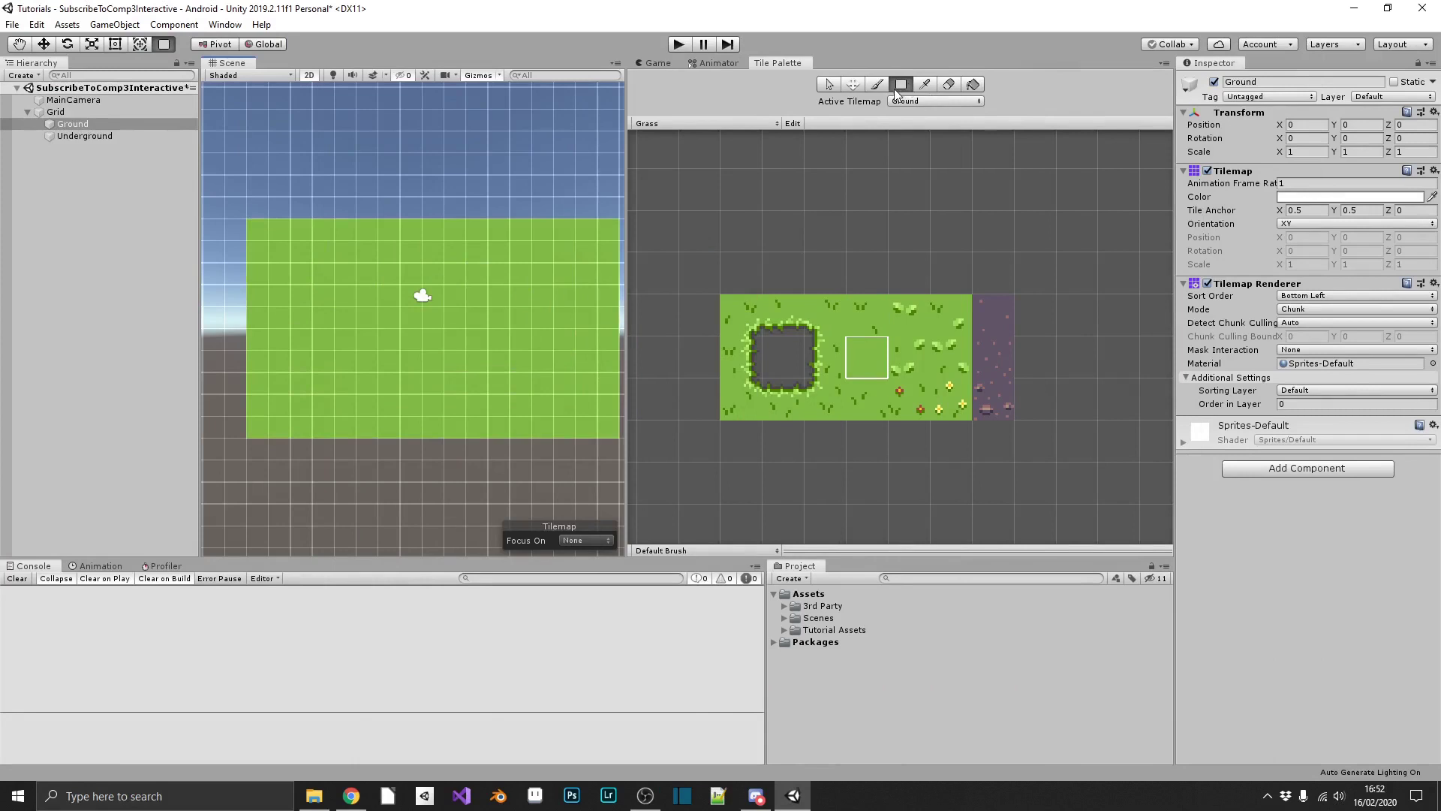
# - Paint the top, right, bottom and left grass edge tiles around a narrow opening one cell wide and three cells tall
pyautogui.click(784, 315)
pyautogui.scroll(3, 346, 269)
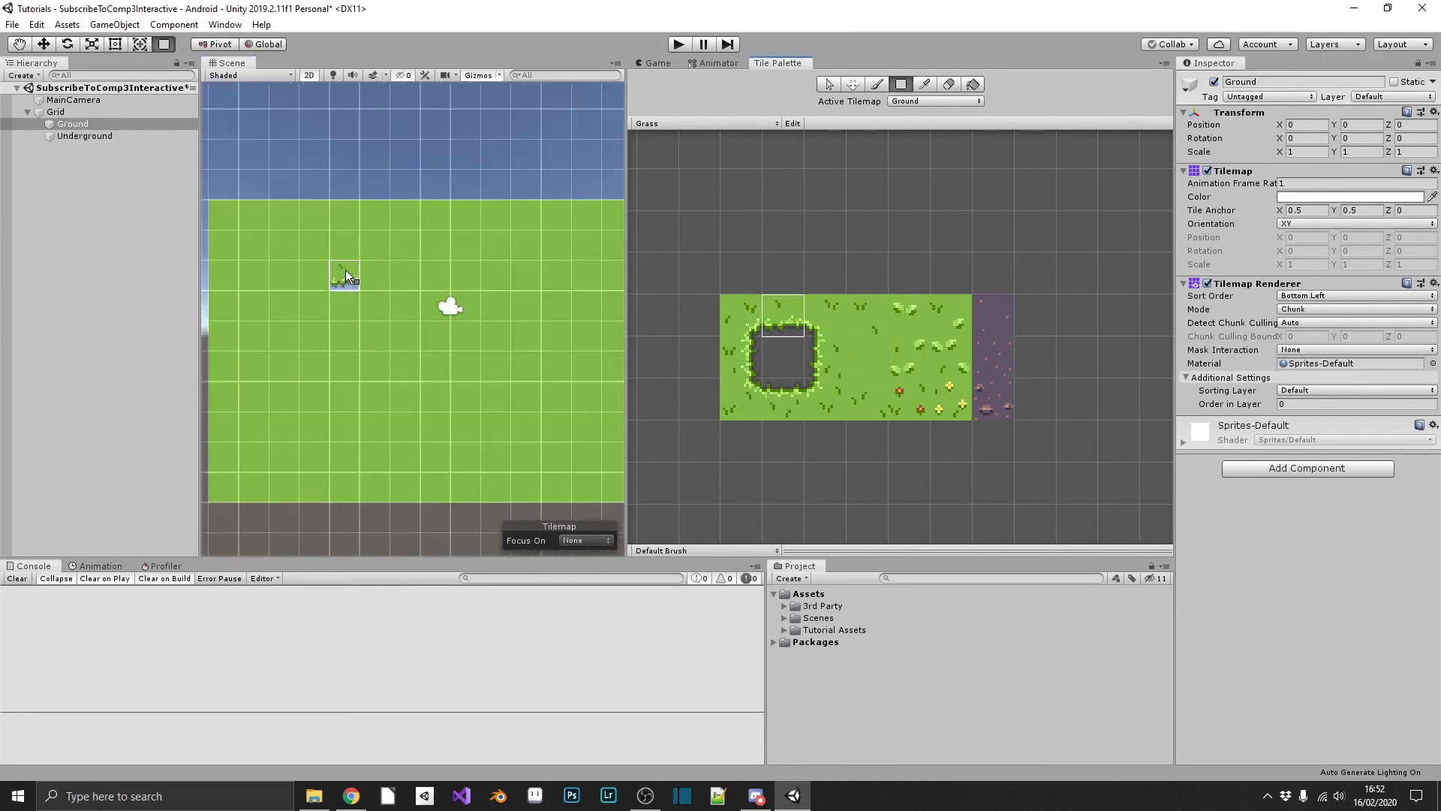
pyautogui.click(823, 359)
pyautogui.moveTo(378, 302); pyautogui.dragTo(384, 358)
pyautogui.click(785, 399)
pyautogui.click(346, 394)
pyautogui.click(741, 359)
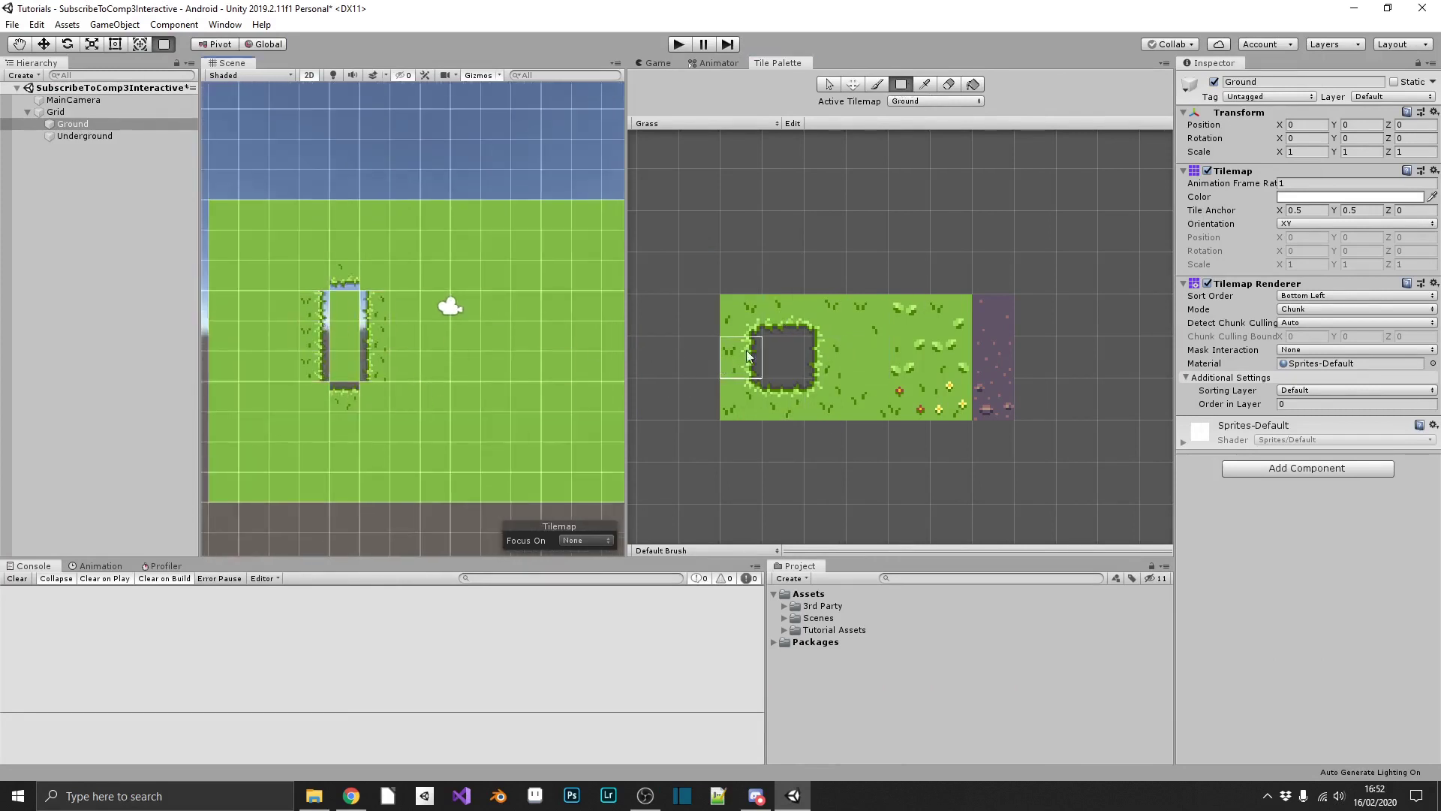
# - Erase the grass inside the narrow opening and place the four matching corner tiles around it
pyautogui.click(949, 84)
pyautogui.moveTo(345, 304); pyautogui.dragTo(345, 368)
pyautogui.click(739, 317)
pyautogui.click(313, 275)
pyautogui.click(740, 400)
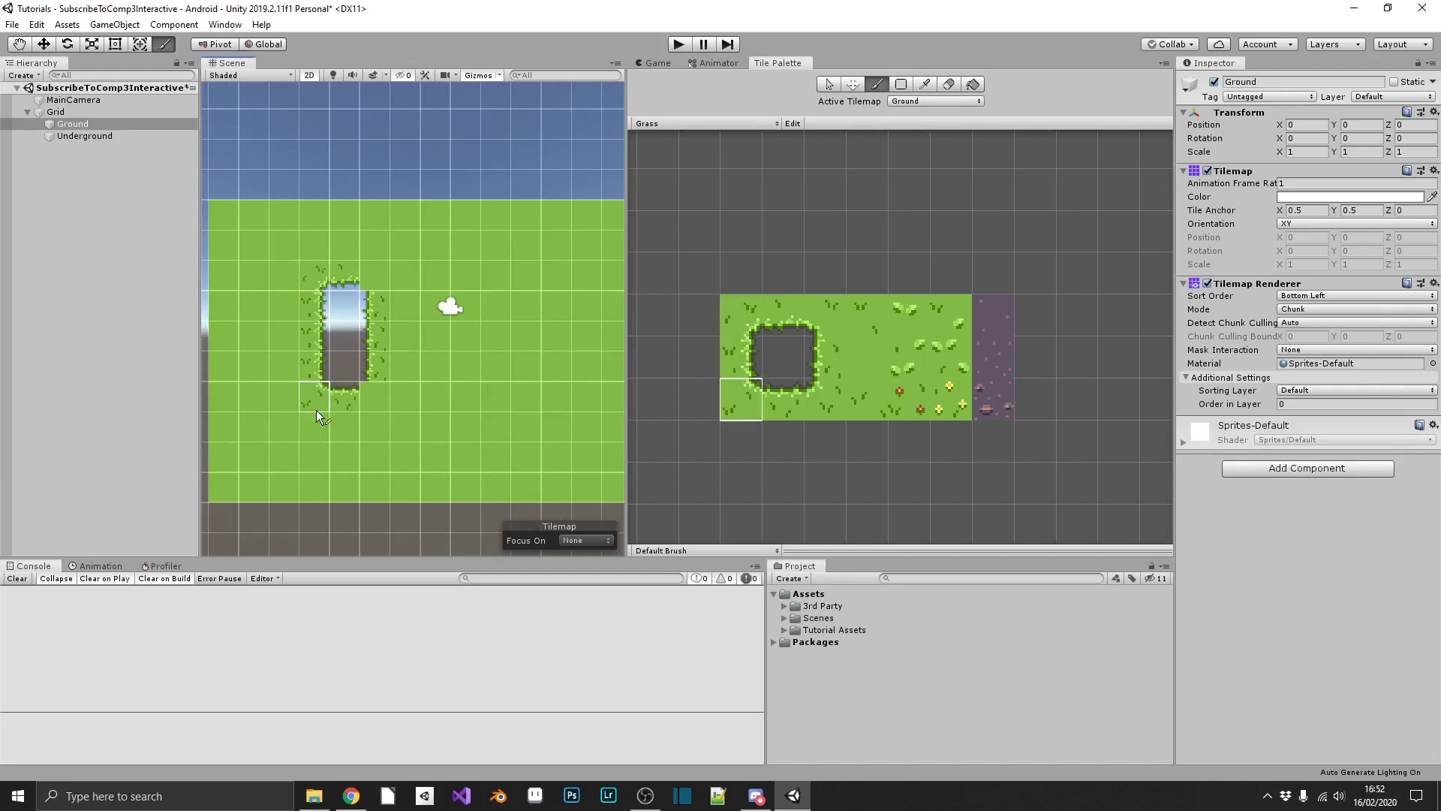
pyautogui.click(317, 410)
pyautogui.click(818, 400)
pyautogui.click(370, 402)
pyautogui.click(821, 318)
pyautogui.click(384, 279)
# - Place the four corner tiles of a second, wider opening in the grass to the lower right of the first
pyautogui.moveTo(526, 332); pyautogui.dragTo(397, 282)
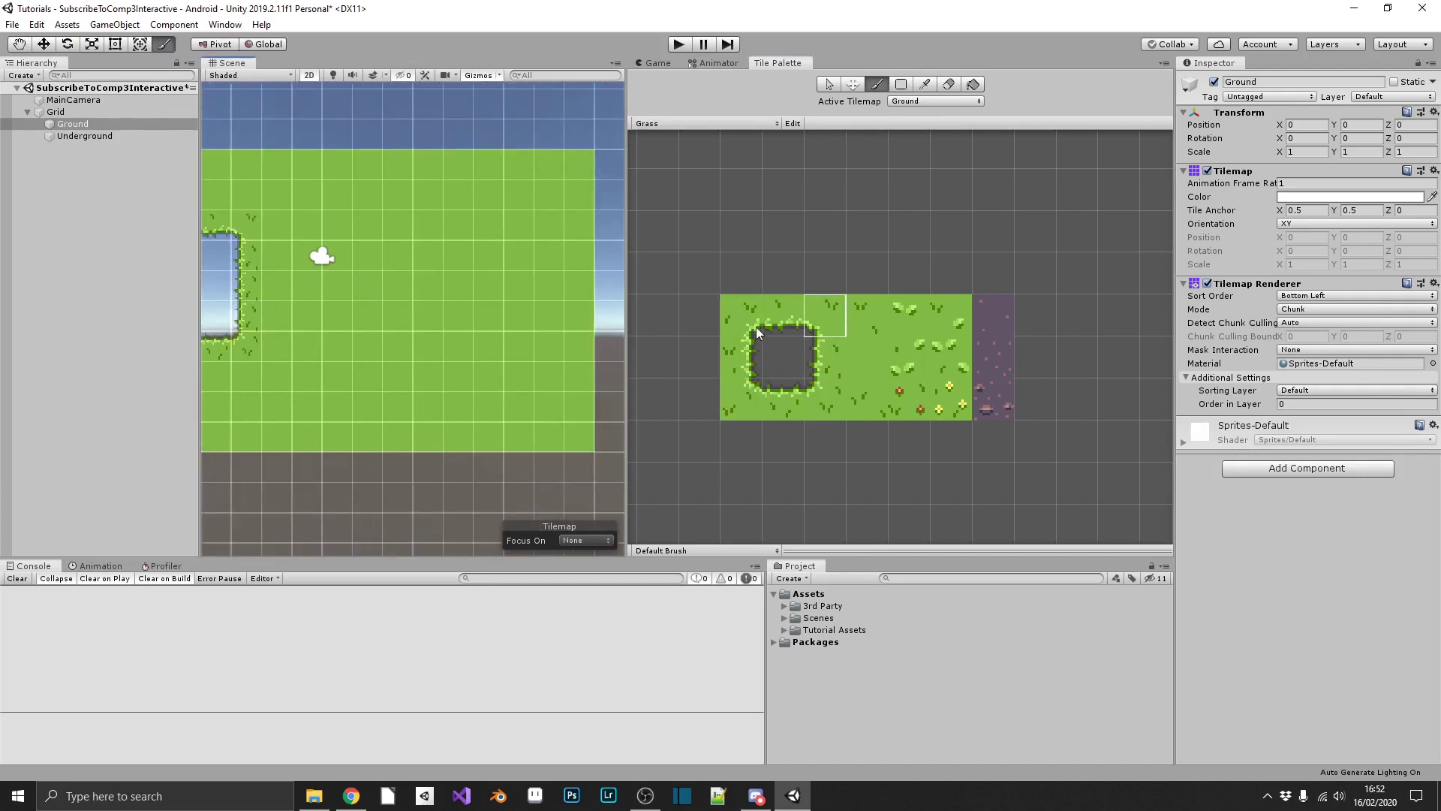
pyautogui.click(754, 326)
pyautogui.click(373, 316)
pyautogui.click(819, 398)
pyautogui.click(524, 409)
pyautogui.click(819, 321)
pyautogui.click(526, 313)
pyautogui.click(749, 393)
pyautogui.click(370, 406)
# - Connect the wide opening's corners with edge tiles on all four sides and erase the grass inside it
pyautogui.click(748, 361)
pyautogui.moveTo(373, 345); pyautogui.dragTo(373, 377)
pyautogui.click(783, 393)
pyautogui.moveTo(488, 406); pyautogui.dragTo(399, 406)
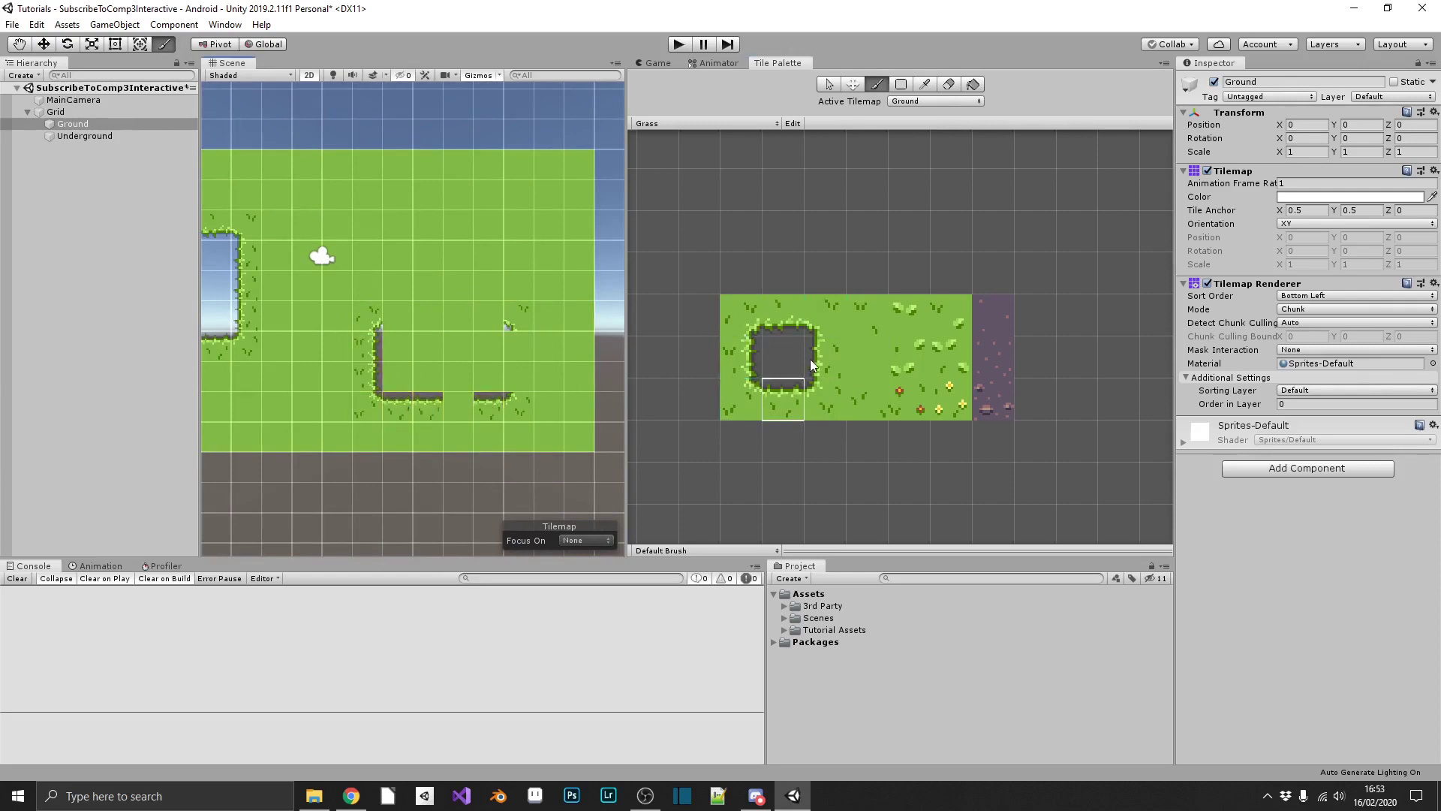
pyautogui.click(459, 406)
pyautogui.click(820, 358)
pyautogui.moveTo(519, 375)
pyautogui.mouseDown()
pyautogui.moveTo(518, 345)
pyautogui.moveTo(413, 318)
pyautogui.mouseUp()
pyautogui.click(785, 323)
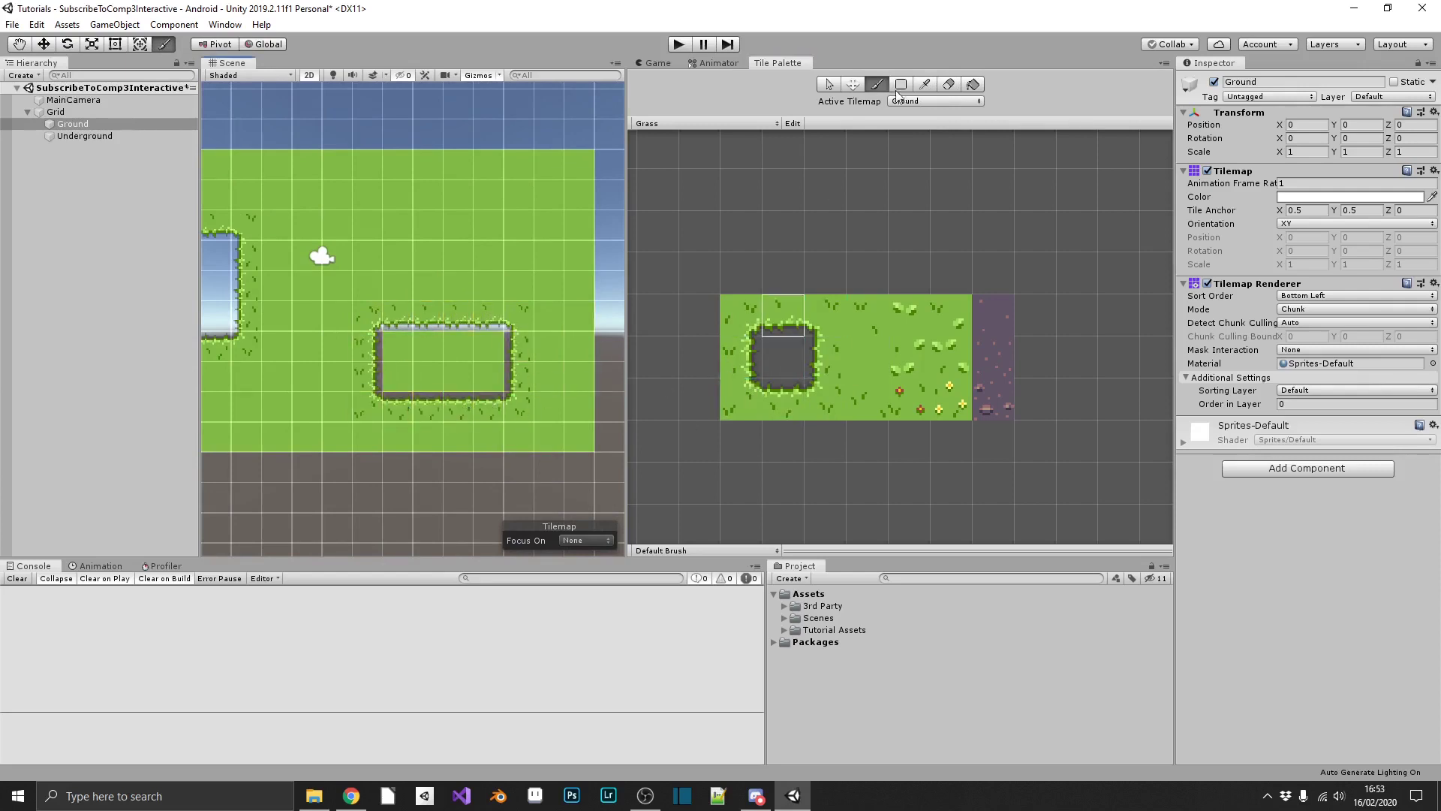
pyautogui.click(949, 85)
pyautogui.moveTo(491, 345); pyautogui.dragTo(489, 380)
# - Scatter grass-blade tiles across the plain grass around the two openings
pyautogui.click(867, 314)
pyautogui.scroll(-3, 593, 280)
pyautogui.moveTo(443, 259); pyautogui.dragTo(539, 234)
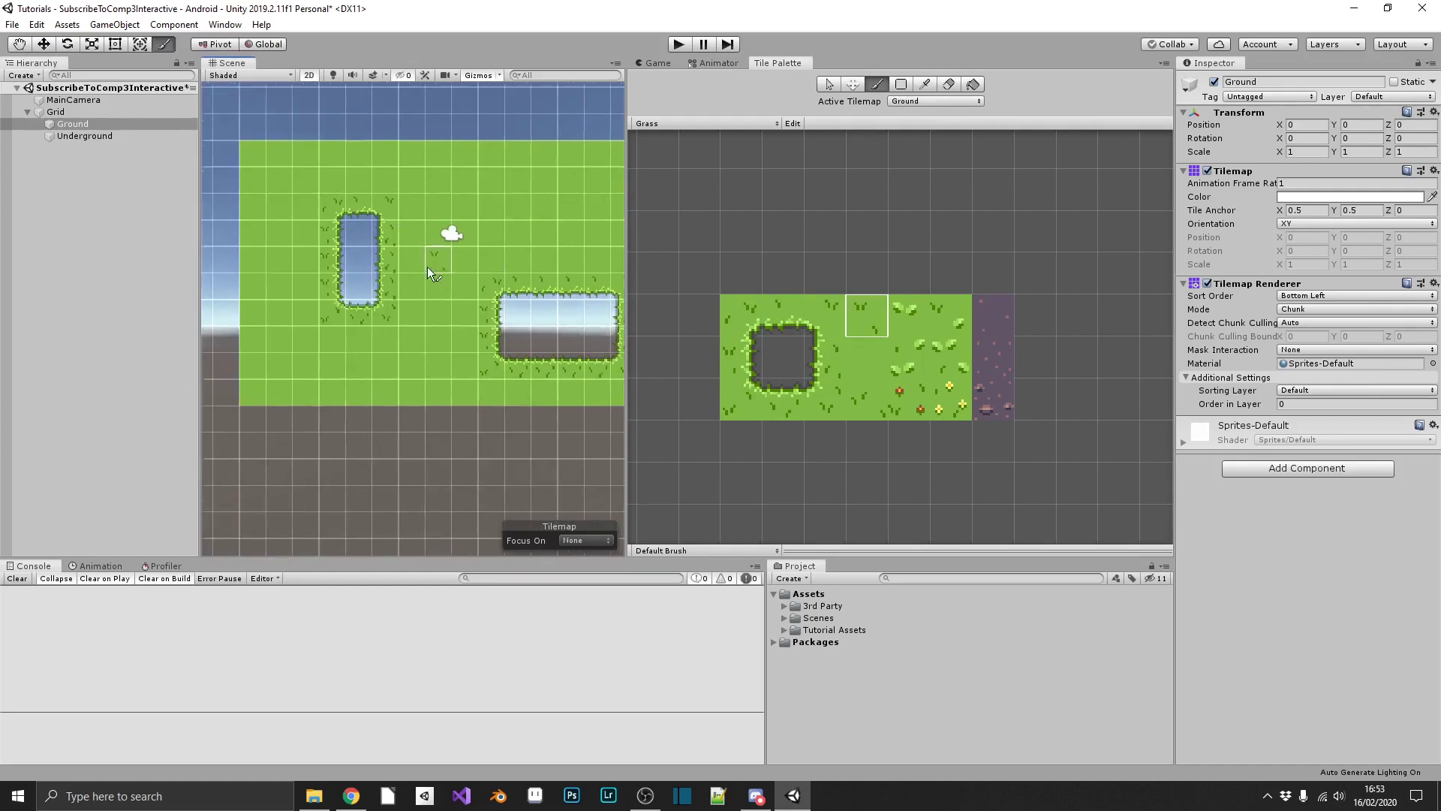
pyautogui.scroll(-3, 443, 255)
pyautogui.scroll(2, 422, 231)
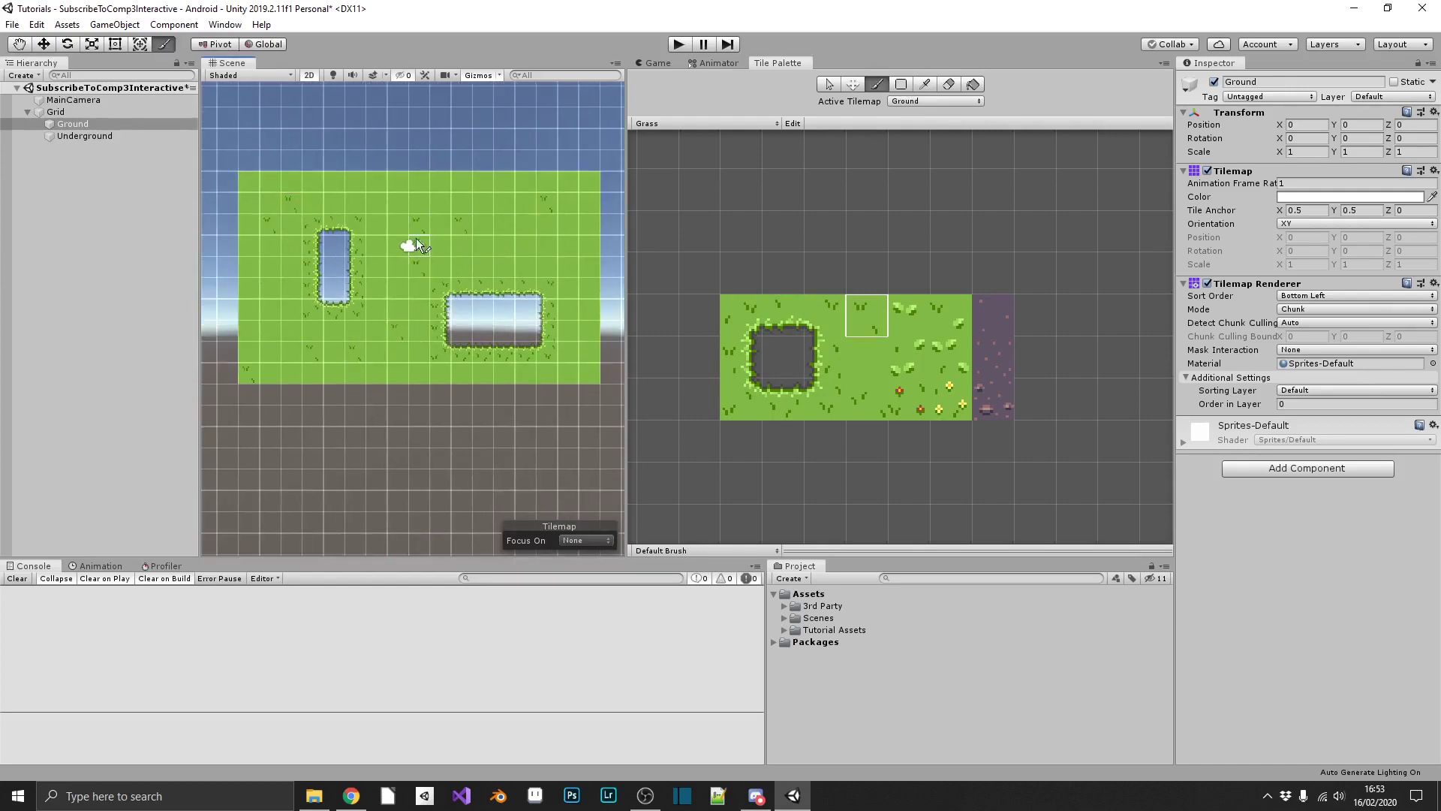
pyautogui.click(867, 399)
# - Scatter leaf tuft tiles across the grass around both openings
pyautogui.click(907, 316)
pyautogui.click(539, 224)
pyautogui.click(418, 202)
pyautogui.click(396, 309)
pyautogui.click(270, 350)
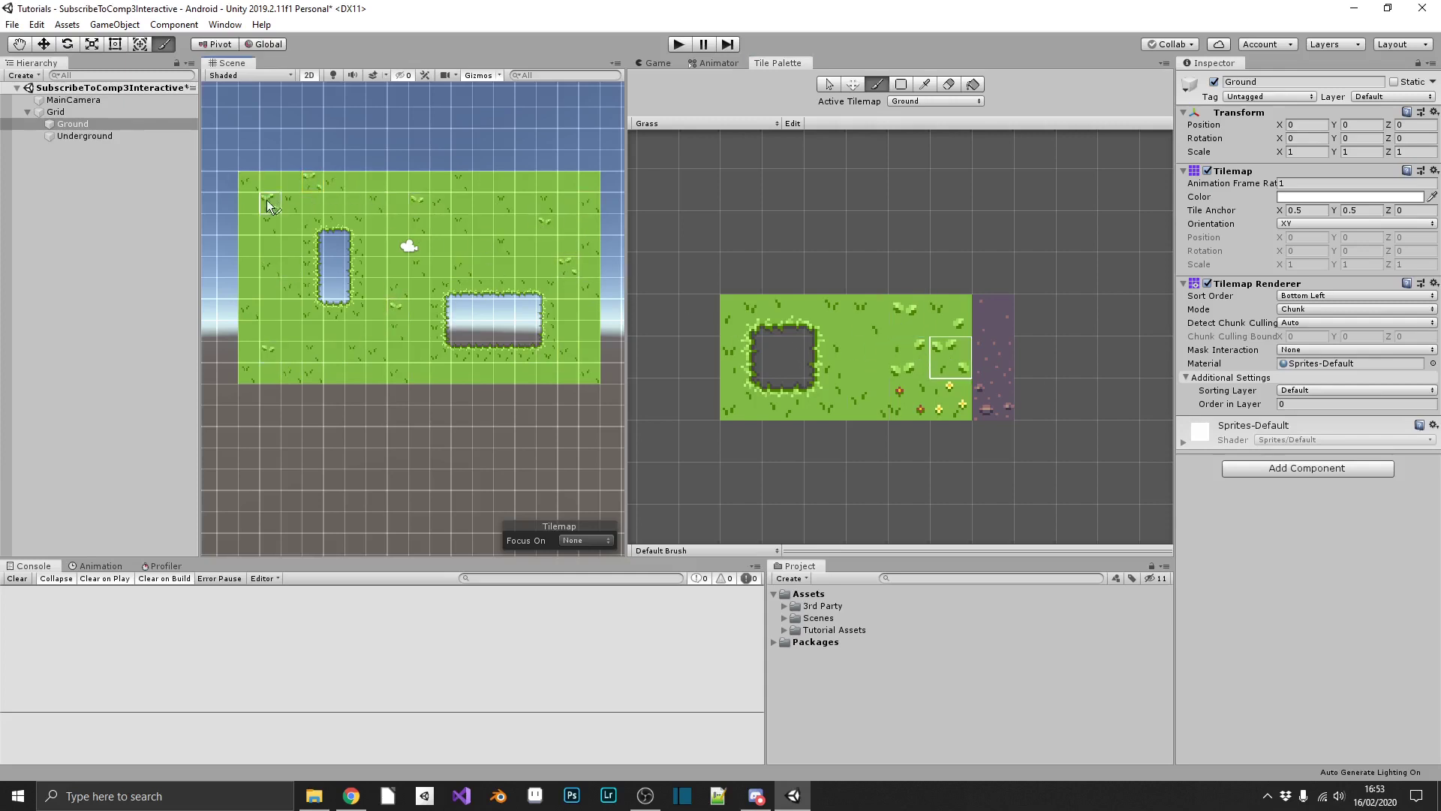
# - Place yellow-flower and red-flower tiles at scattered spots in the grass
pyautogui.click(955, 405)
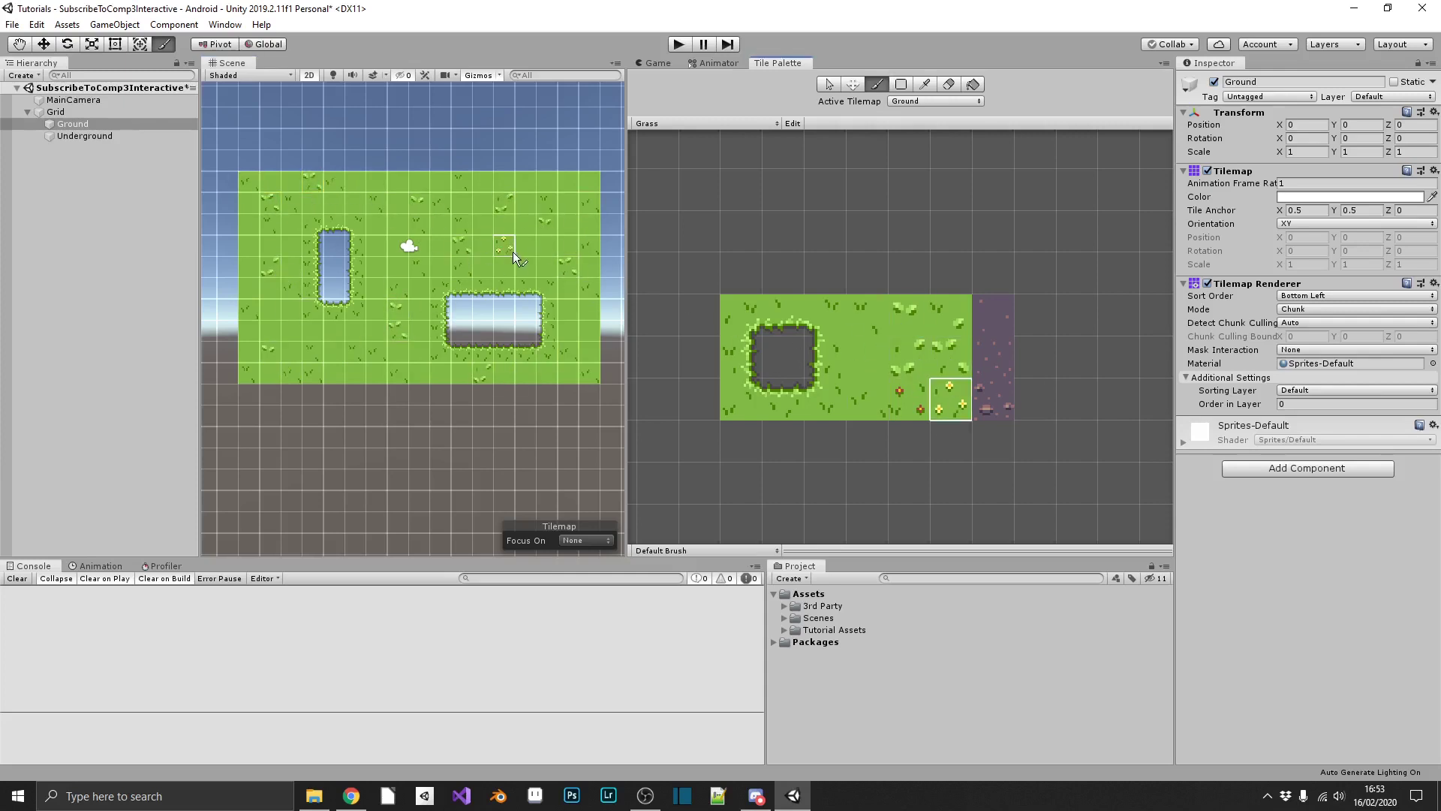
pyautogui.click(304, 336)
pyautogui.click(908, 398)
pyautogui.click(394, 370)
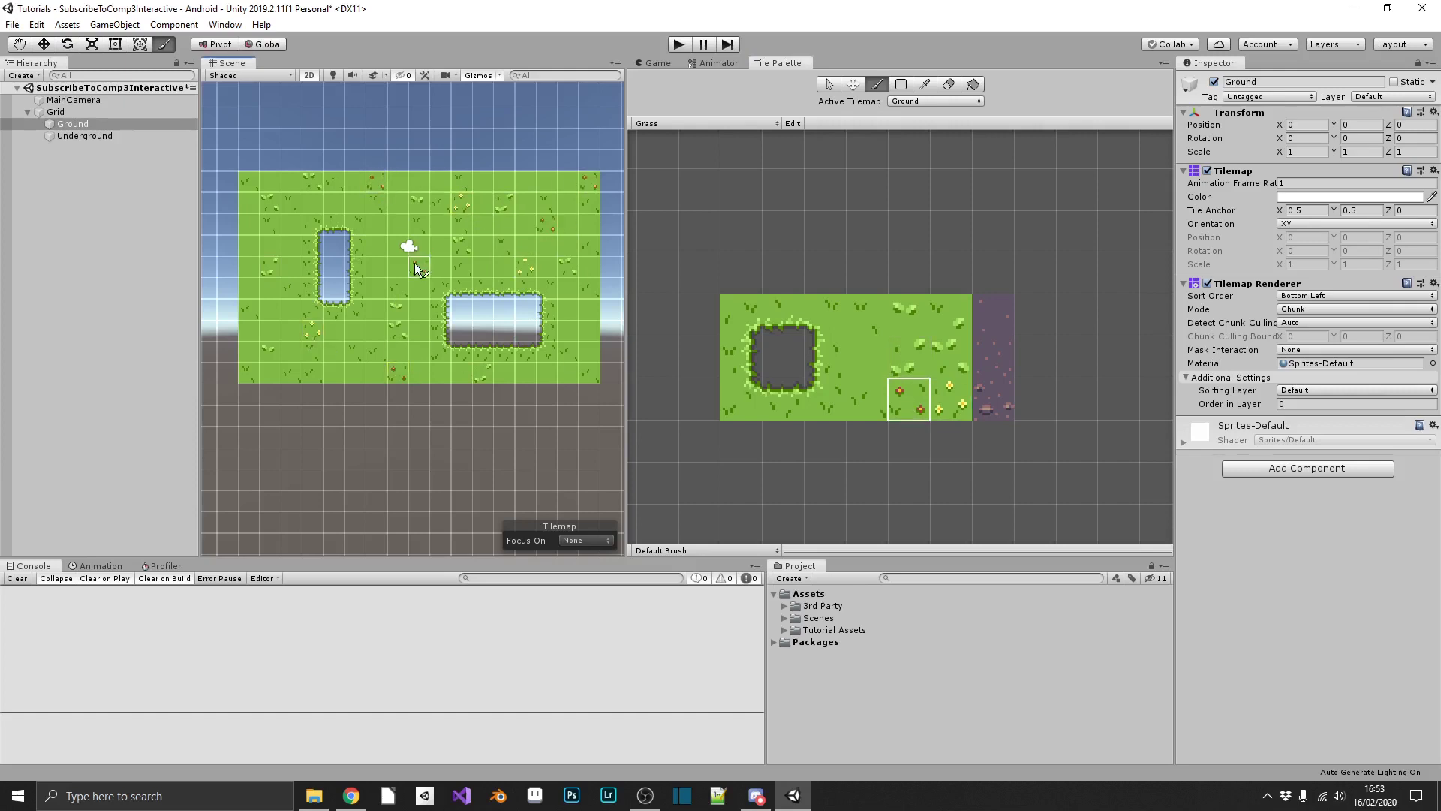
# - Make Underground the active tilemap and paint the top purple-grey ground tile behind the narrow opening and its edges
pyautogui.click(993, 316)
pyautogui.click(917, 100)
pyautogui.click(917, 117)
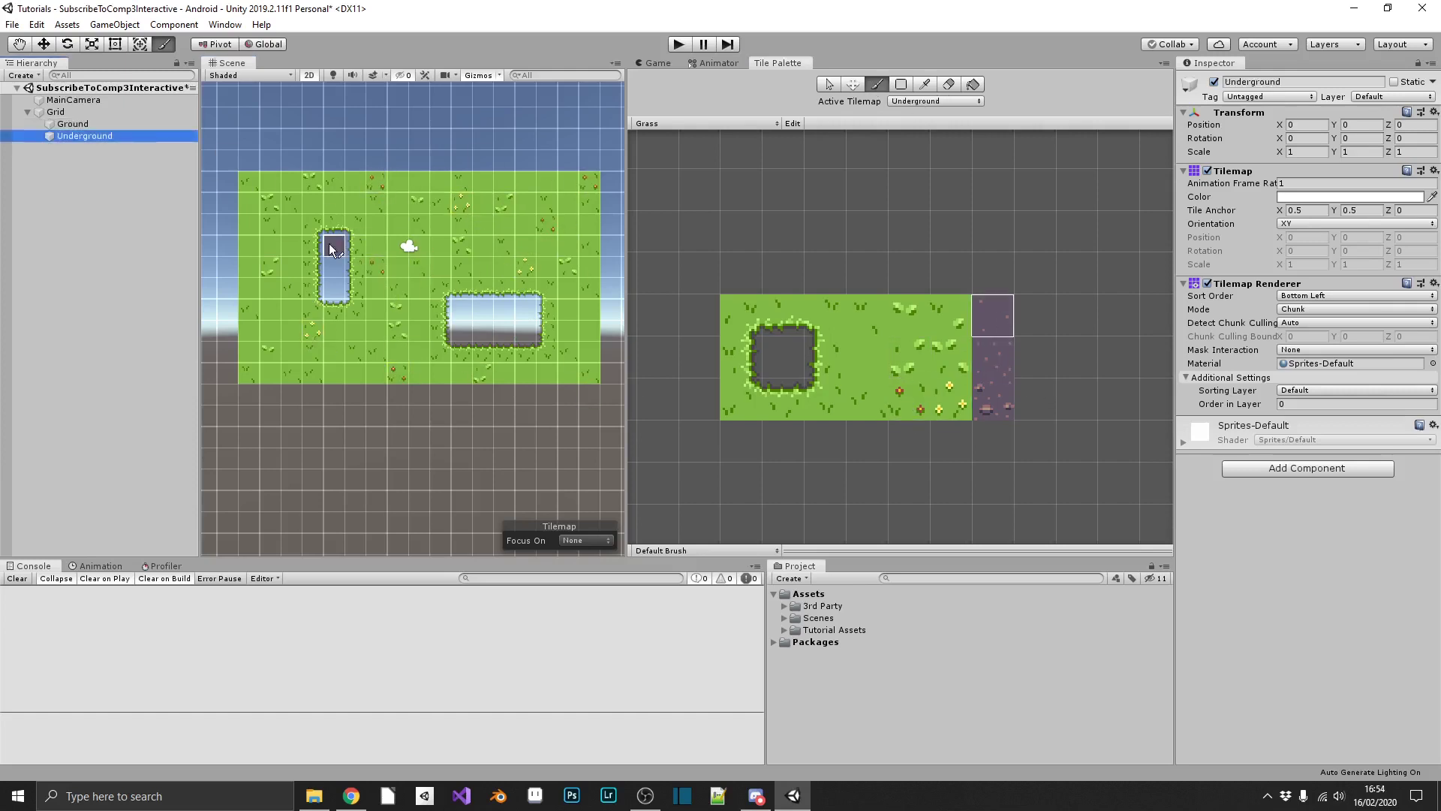
pyautogui.moveTo(314, 225); pyautogui.dragTo(352, 235)
pyautogui.moveTo(331, 306); pyautogui.dragTo(330, 285)
# - Move Underground above Ground in the Grid hierarchy and set its Order in Layer to -1
pyautogui.moveTo(97, 136); pyautogui.dragTo(96, 119)
pyautogui.click(1287, 404)
pyautogui.write('-1')
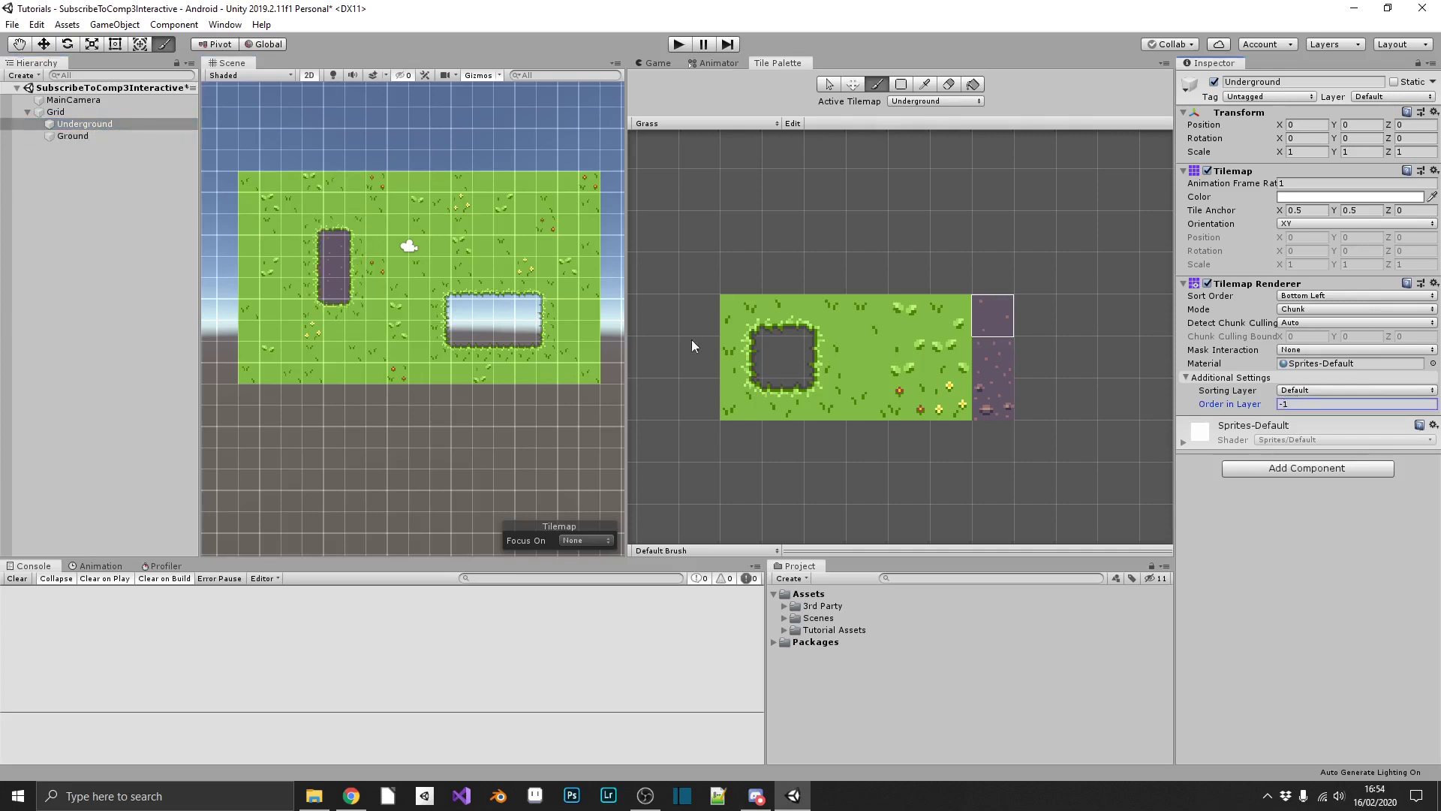
# - Box-fill the wide opening on Underground with purple-grey ground and add speckled and pebble tiles inside both openings
pyautogui.click(901, 88)
pyautogui.moveTo(442, 289)
pyautogui.mouseDown()
pyautogui.moveTo(538, 331)
pyautogui.moveTo(545, 352)
pyautogui.mouseUp()
pyautogui.click(987, 352)
pyautogui.click(880, 90)
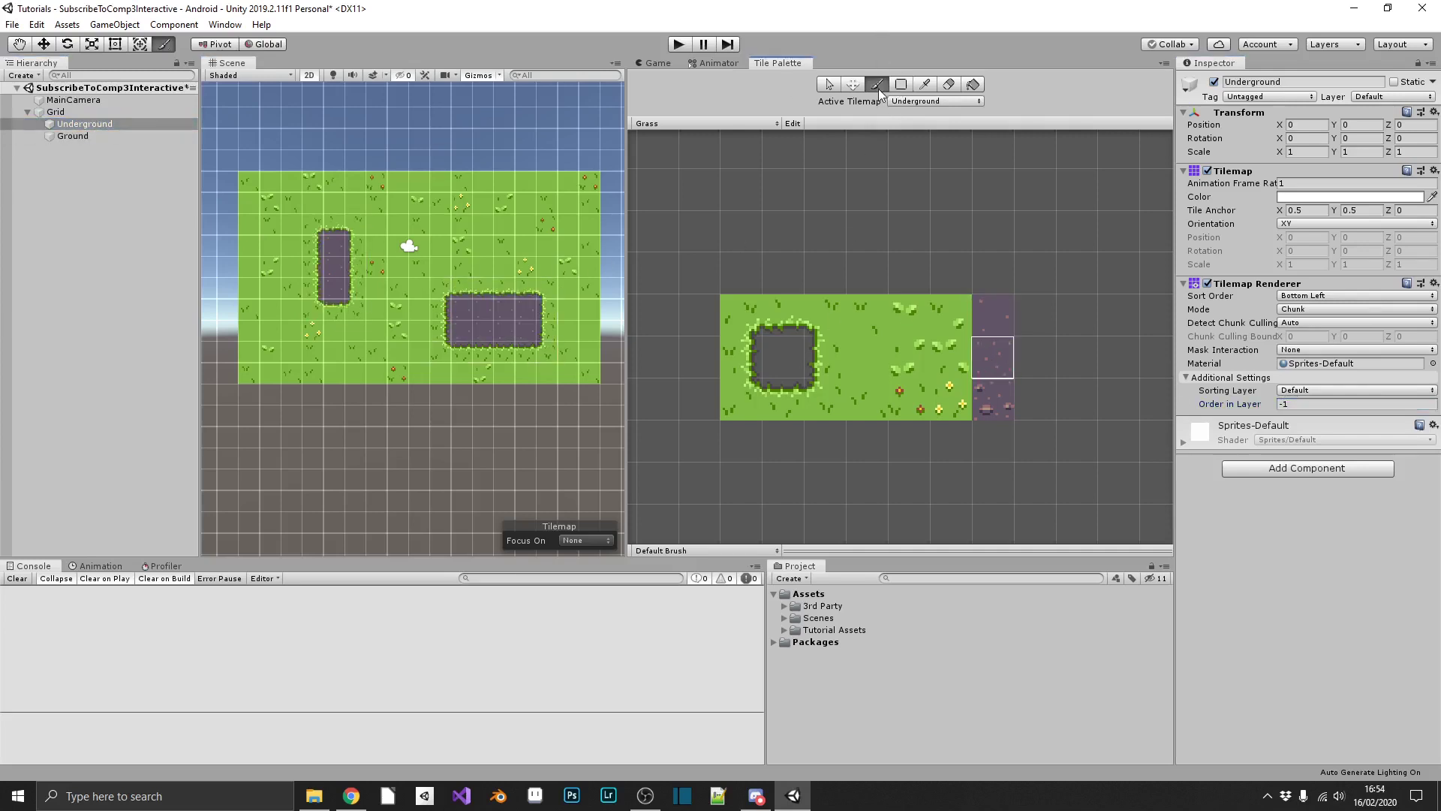
pyautogui.click(982, 401)
pyautogui.click(527, 332)
pyautogui.scroll(2, 494, 307)
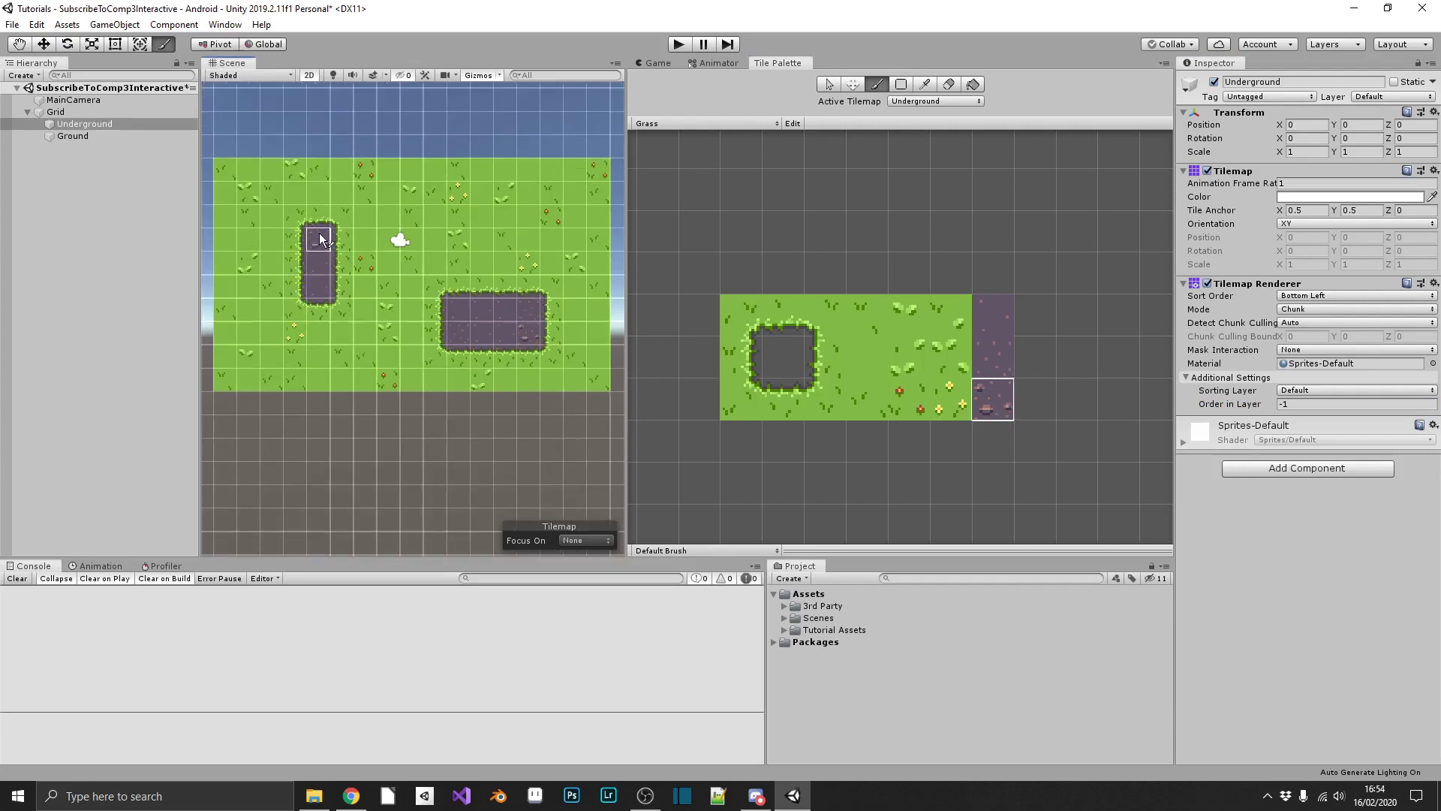
# - Show the Game view and move the Grid object up to Y 3 so the grass fills the camera frame
pyautogui.click(654, 63)
pyautogui.click(55, 111)
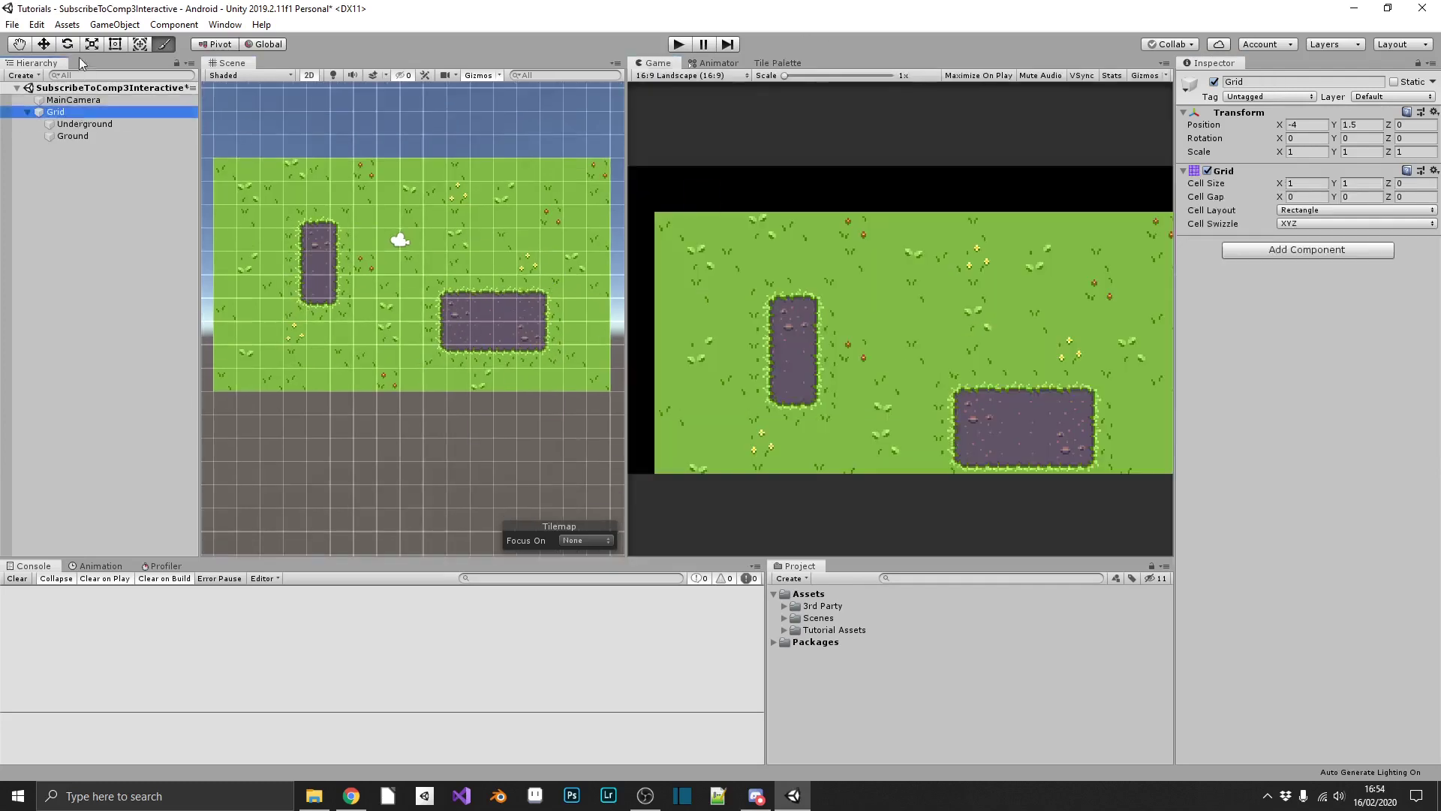
pyautogui.moveTo(297, 161); pyautogui.dragTo(295, 116)
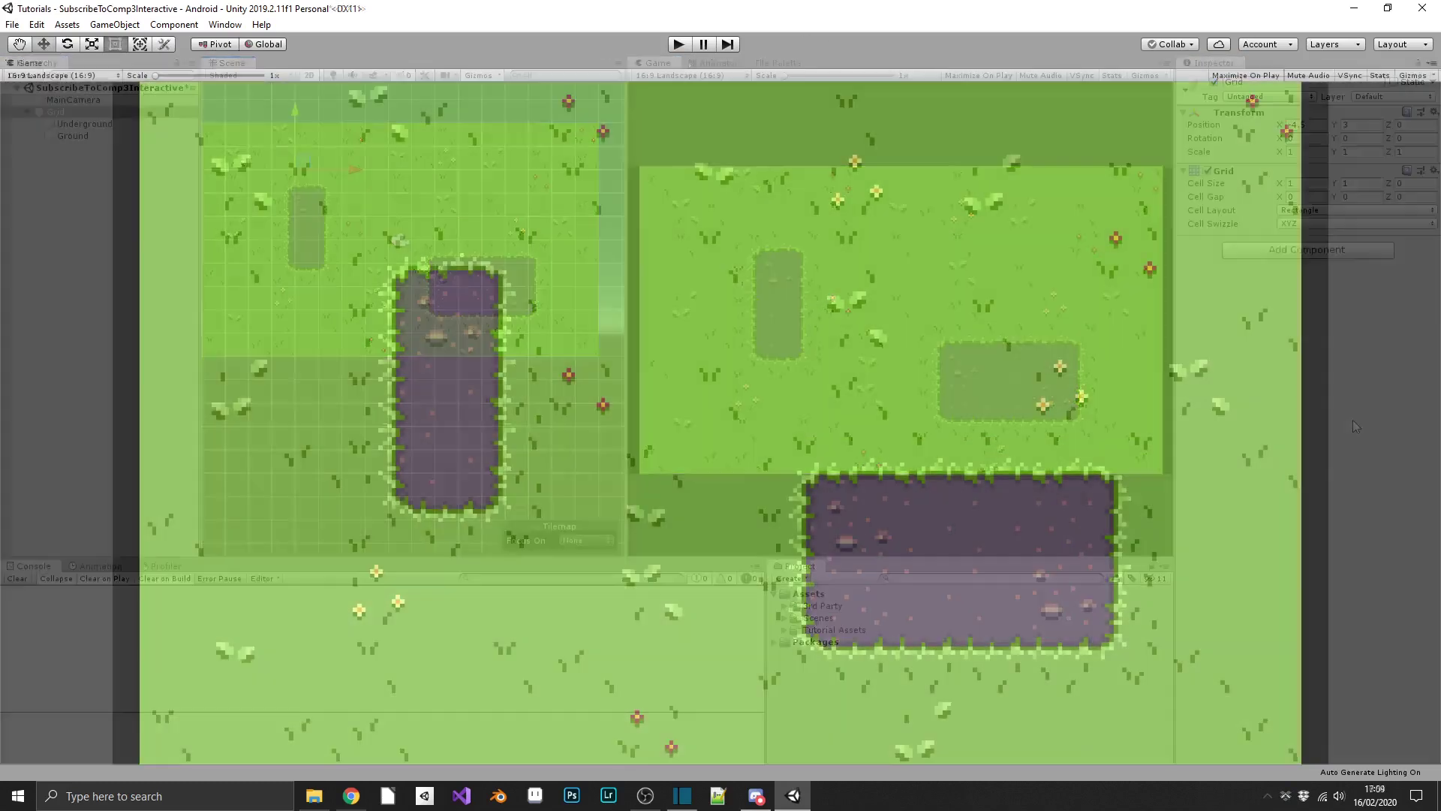